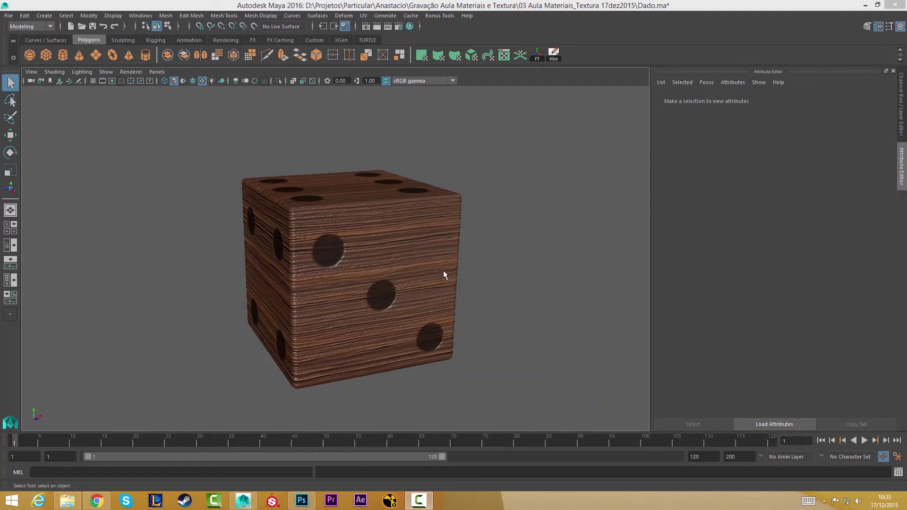
# - In Maya, select the die, orbit to inspect its faces, and open its UV Texture Editor layout
pyautogui.click(901, 115)
pyautogui.click(380, 222)
pyautogui.moveTo(348, 283)
pyautogui.mouseDown()
pyautogui.moveTo(381, 245)
pyautogui.moveTo(297, 241)
pyautogui.moveTo(334, 239)
pyautogui.moveTo(386, 259)
pyautogui.moveTo(385, 284)
pyautogui.moveTo(364, 283)
pyautogui.mouseUp()
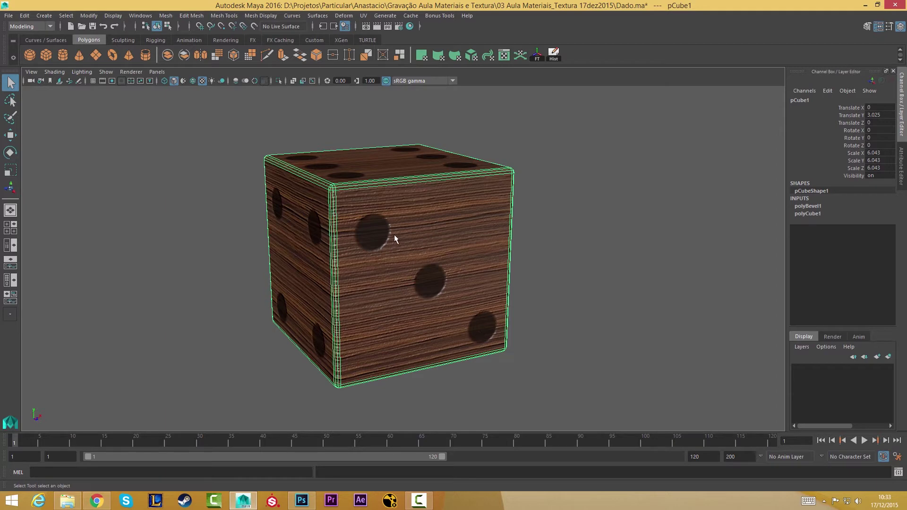
pyautogui.moveTo(355, 296)
pyautogui.mouseDown()
pyautogui.moveTo(364, 303)
pyautogui.moveTo(352, 306)
pyautogui.moveTo(387, 273)
pyautogui.mouseUp()
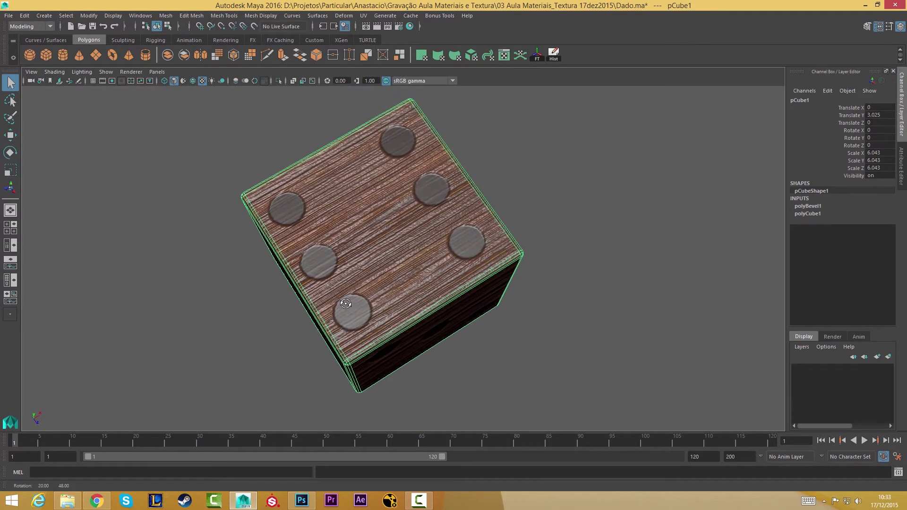
pyautogui.moveTo(377, 304)
pyautogui.mouseDown()
pyautogui.moveTo(364, 251)
pyautogui.moveTo(356, 297)
pyautogui.mouseUp()
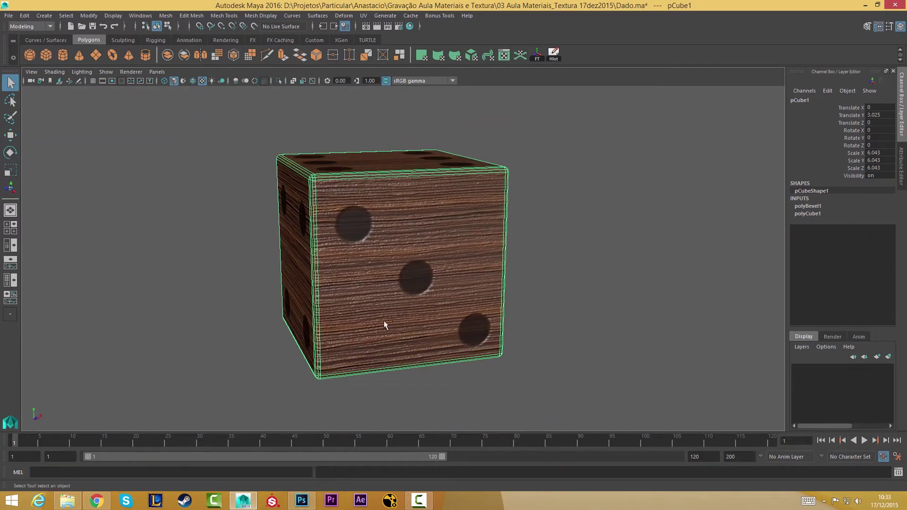
pyautogui.click(504, 55)
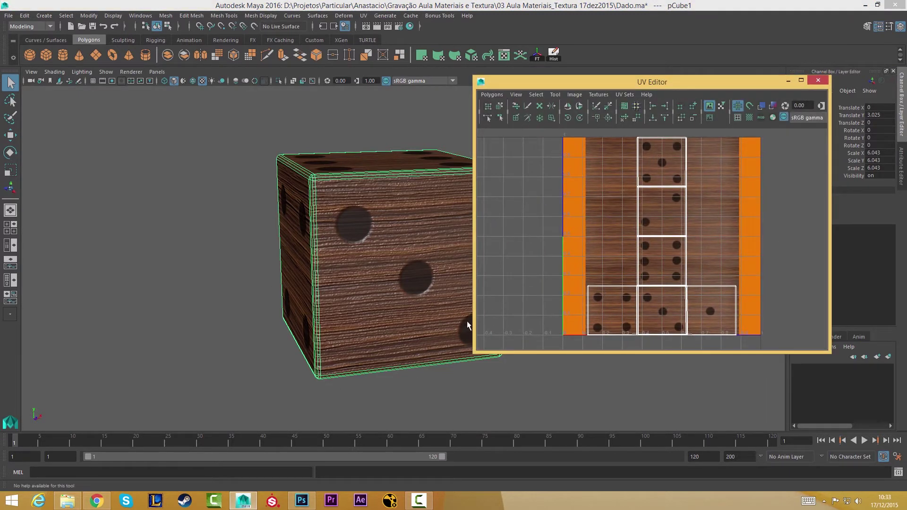
# - Show the UV2 grid layer and hide the Black & White 1 and dots layers
pyautogui.click(302, 501)
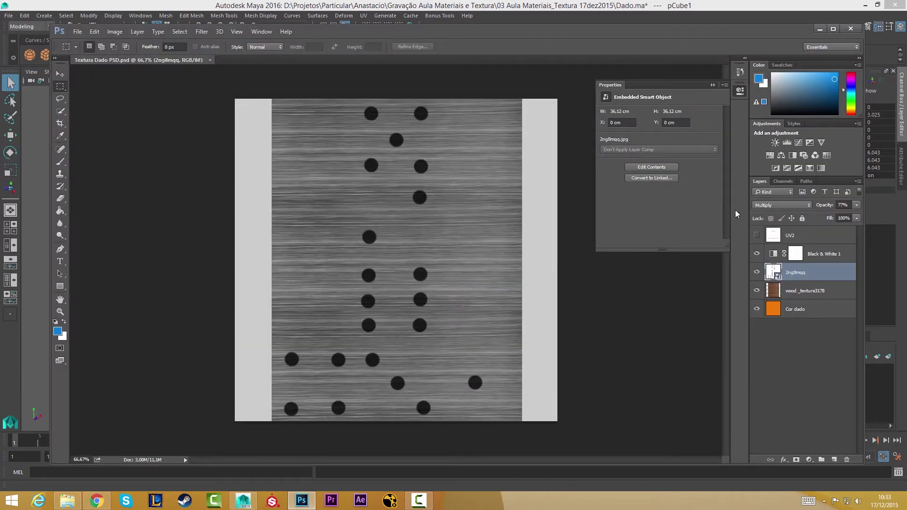
pyautogui.click(757, 235)
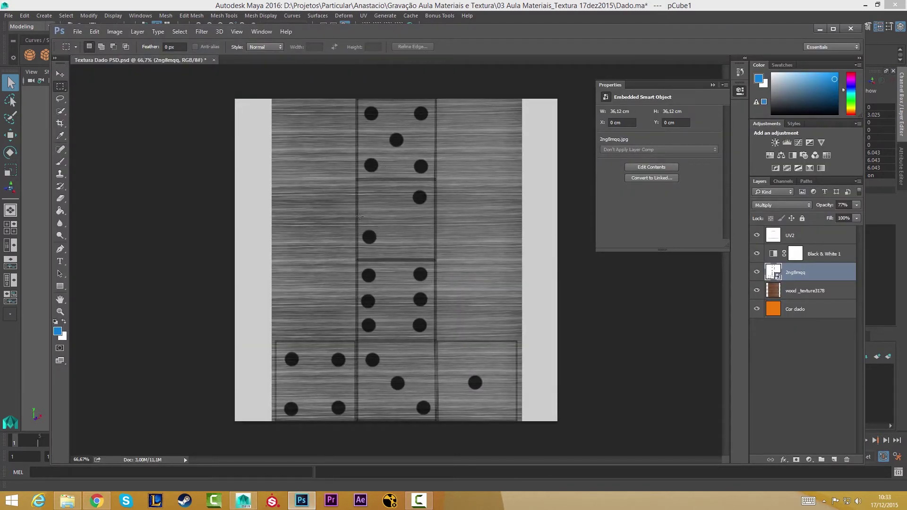
pyautogui.press('v')
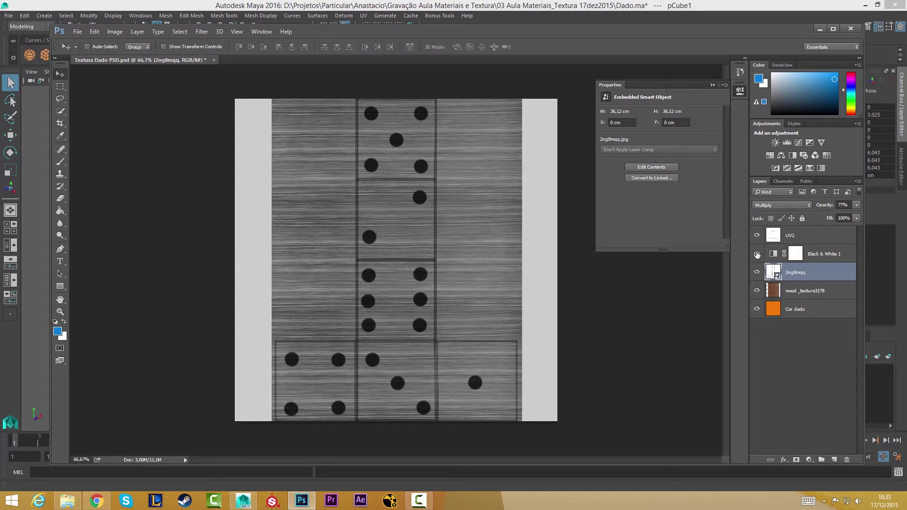
pyautogui.click(757, 254)
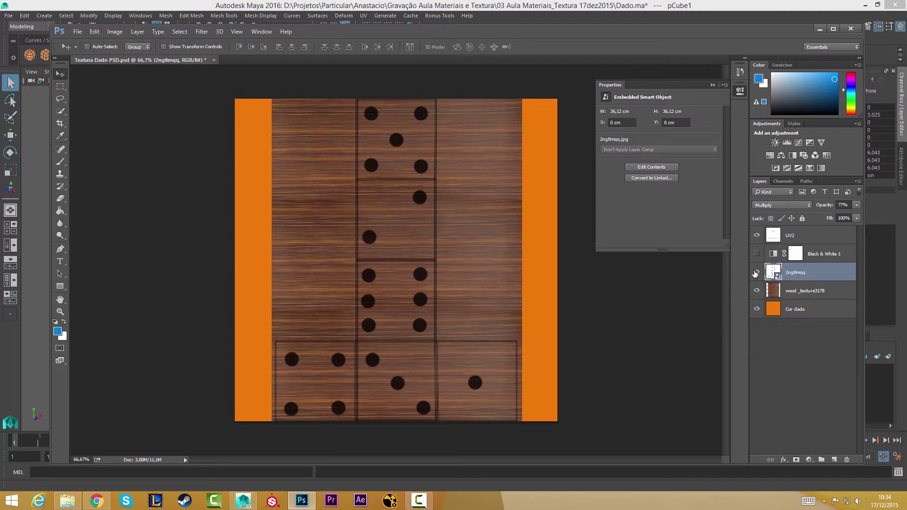
pyautogui.click(757, 273)
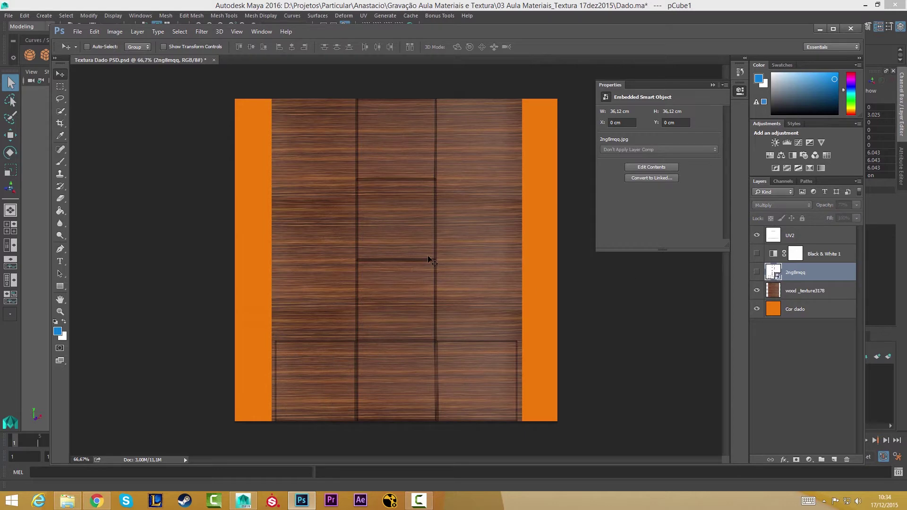
# - Save the die texture as a new copy named 'Textura Dado2 PSD'
pyautogui.hotkey('ctrl', 'shift', 's')
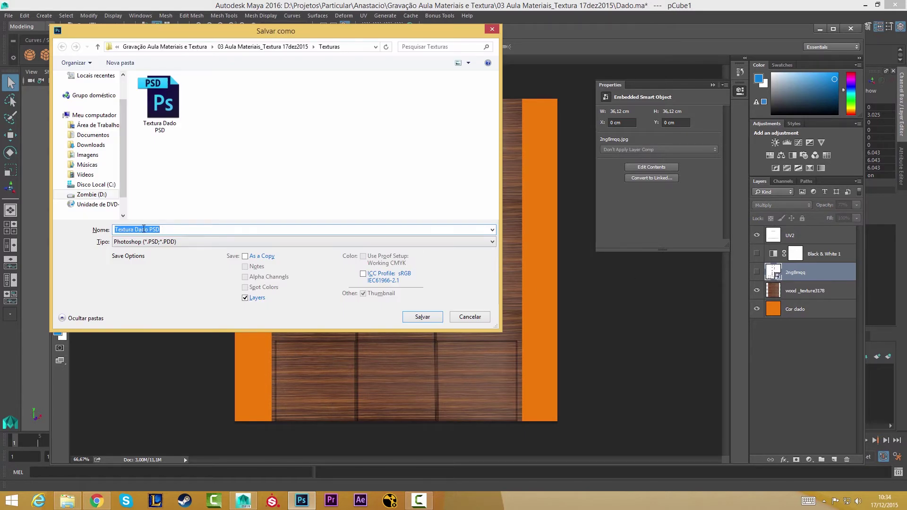
pyautogui.click(148, 229)
pyautogui.write('2')
pyautogui.click(422, 316)
pyautogui.click(562, 154)
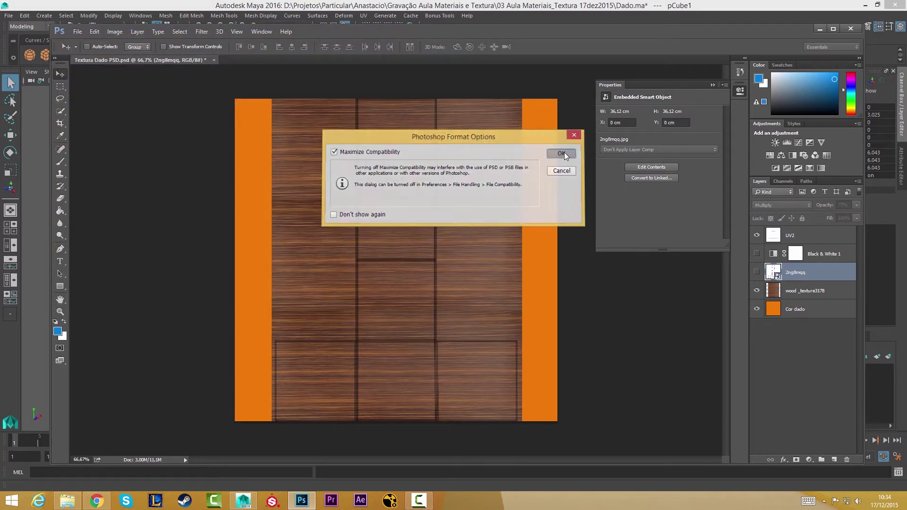
# - Zoom the texture to 100% and set the Type tool to the Chiller Regular font
pyautogui.press('z')
pyautogui.click(342, 360)
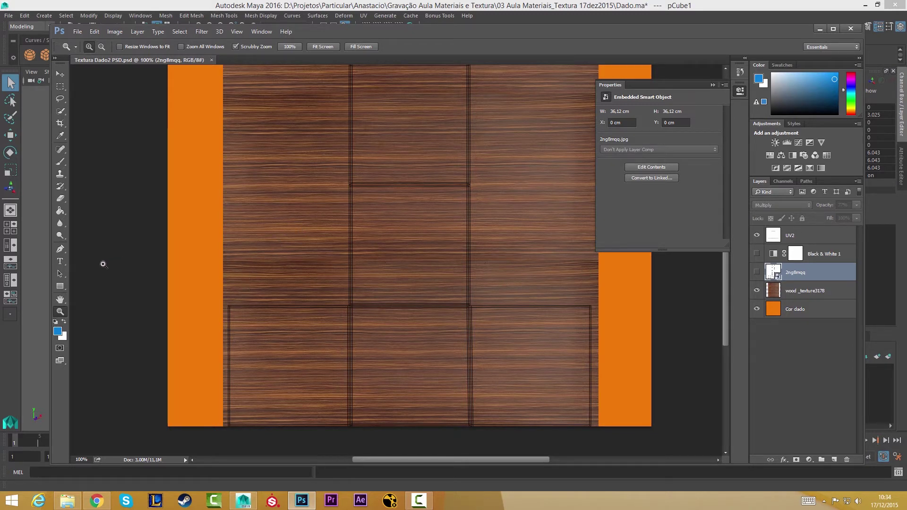
pyautogui.click(61, 265)
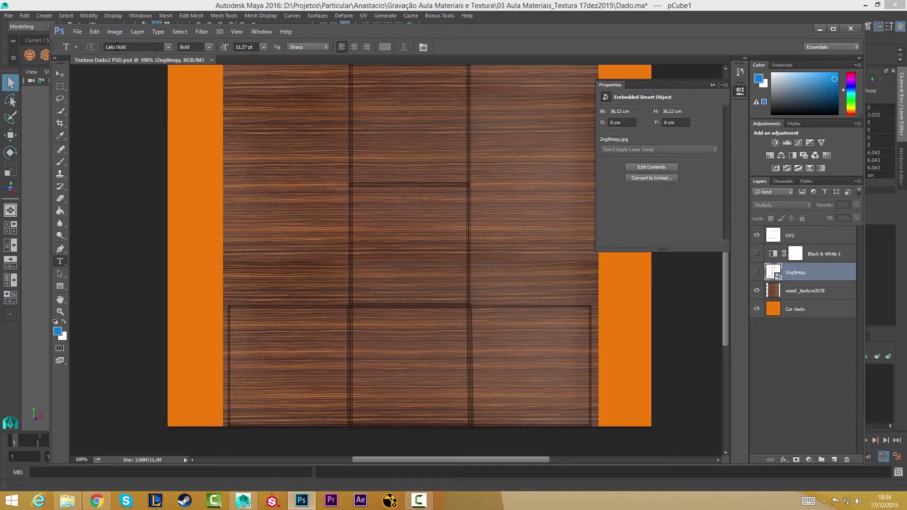
pyautogui.click(169, 48)
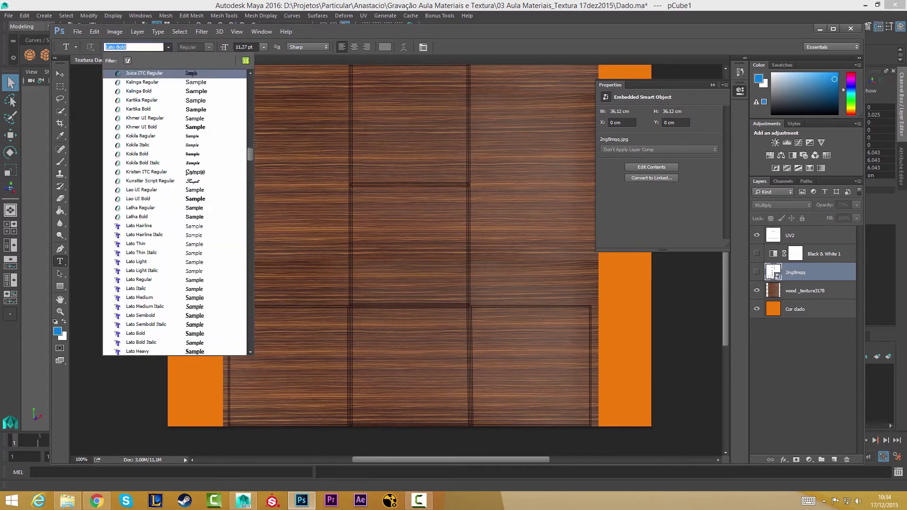
pyautogui.moveTo(249, 154); pyautogui.dragTo(248, 118)
pyautogui.scroll(-6, 247, 122)
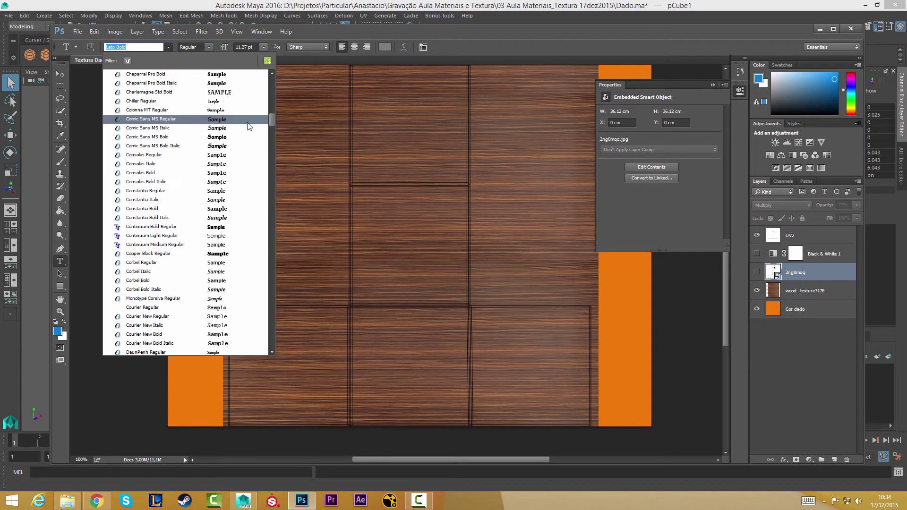
pyautogui.click(227, 101)
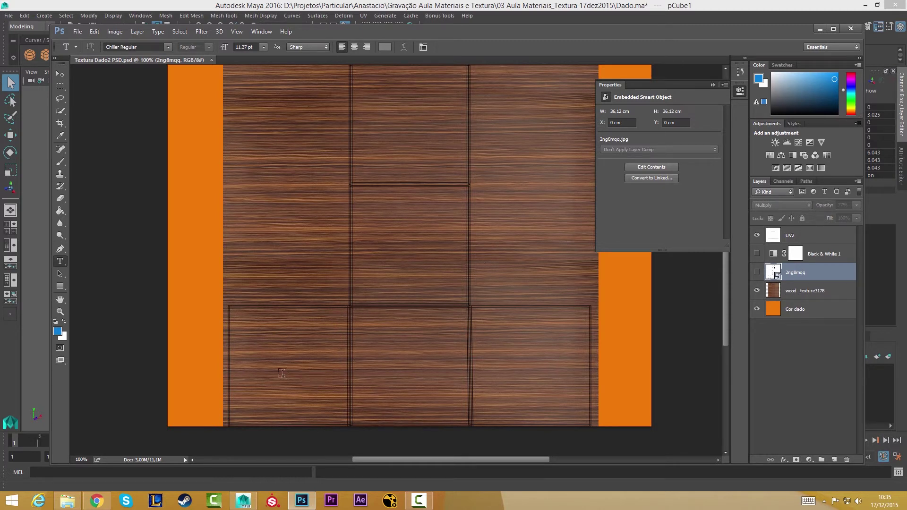
# - Change the Google Images search from dice texture to 'marble texture'
pyautogui.click(97, 501)
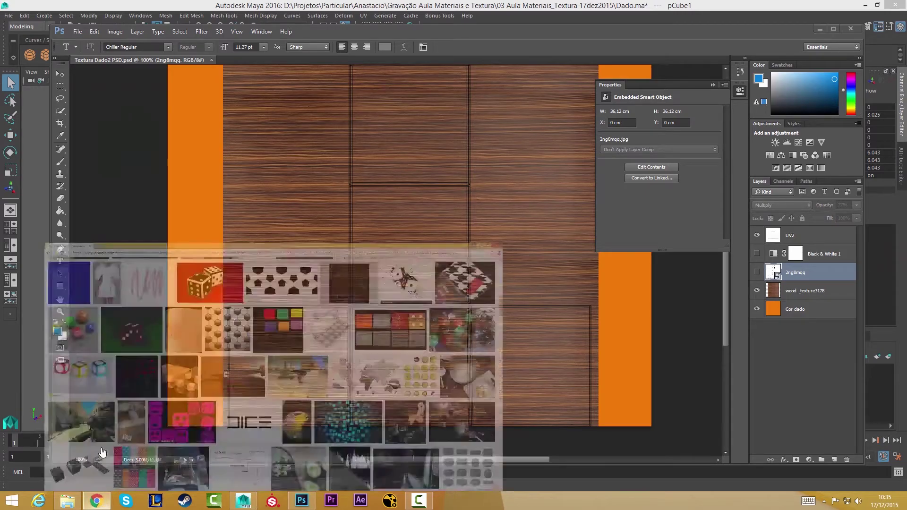
pyautogui.scroll(7, 125, 121)
pyautogui.scroll(10, 125, 120)
pyautogui.scroll(1, 114, 95)
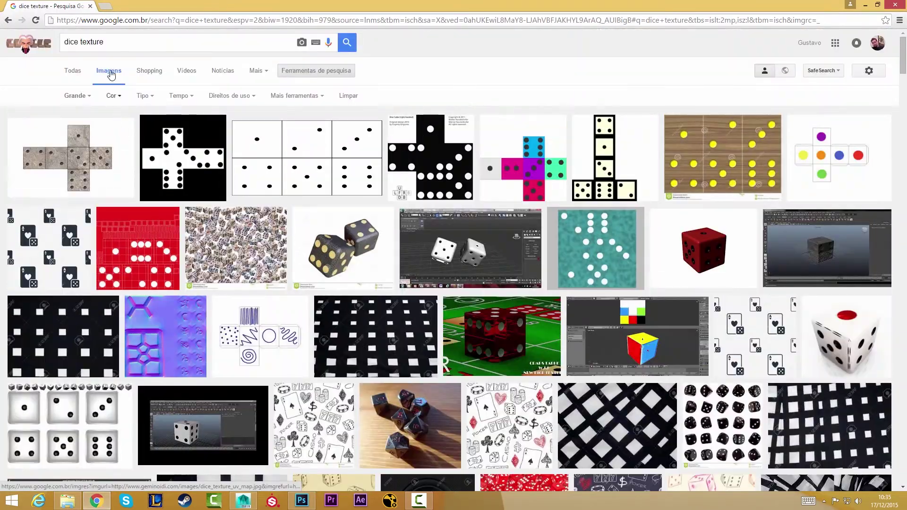
pyautogui.doubleClick(77, 42)
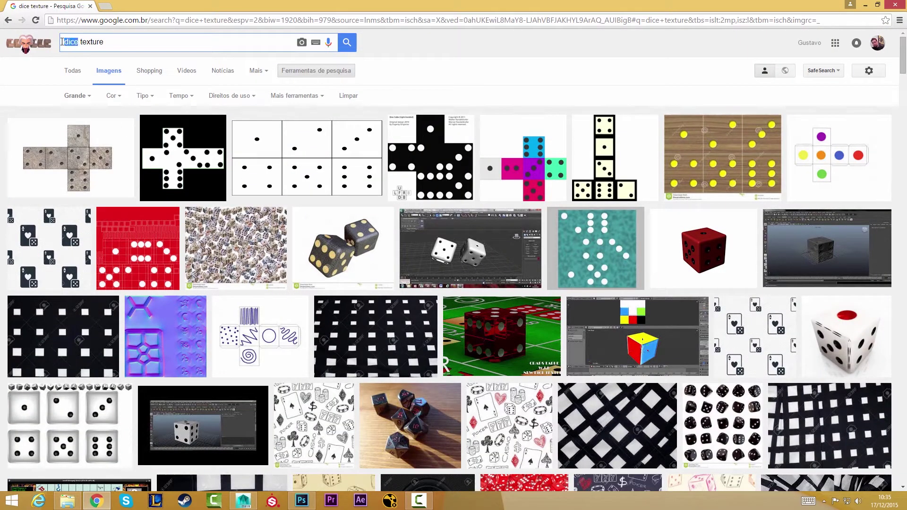
pyautogui.write('marble')
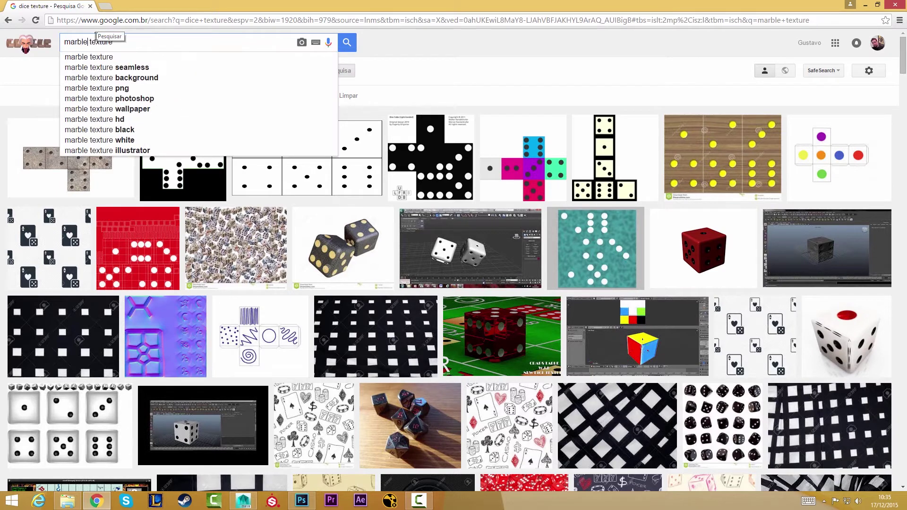
pyautogui.press('Return')
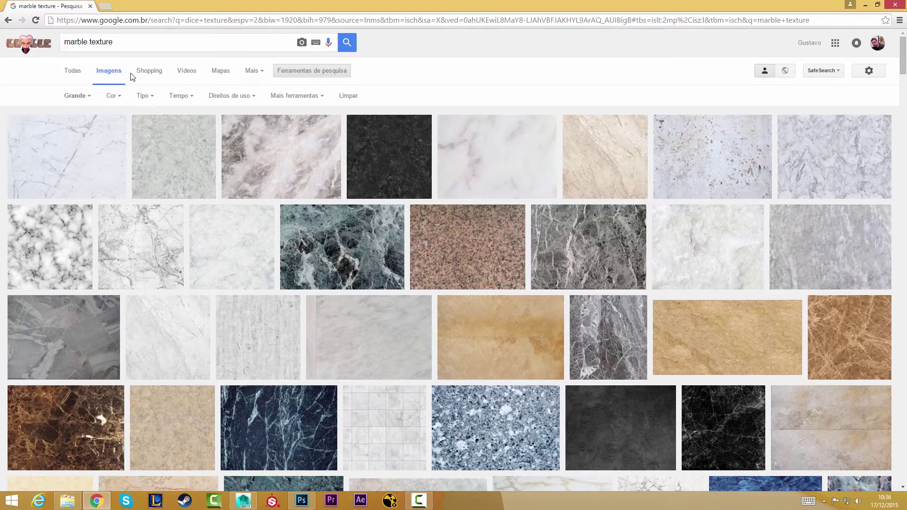
pyautogui.moveTo(497, 157)
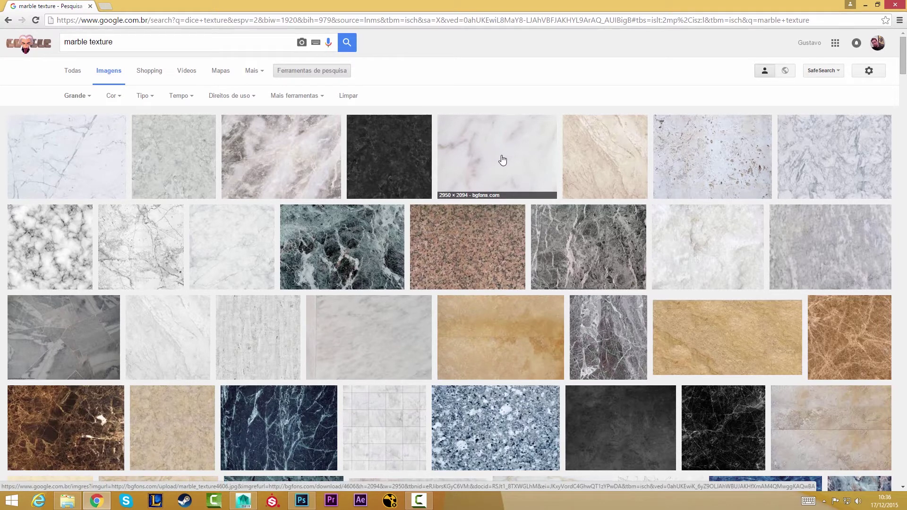
# - Scroll down through the marble texture image results
pyautogui.scroll(-1, 503, 161)
pyautogui.scroll(-1, 502, 161)
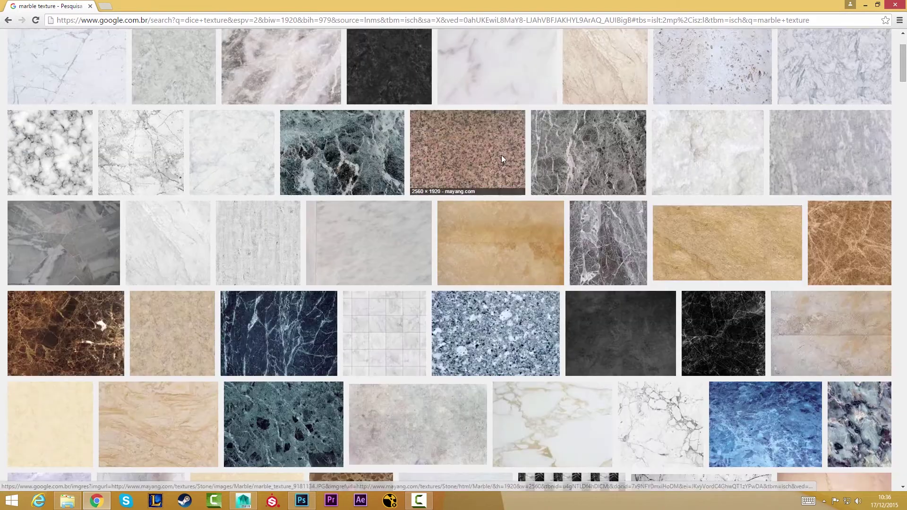
pyautogui.scroll(-2, 503, 161)
pyautogui.scroll(-1, 503, 160)
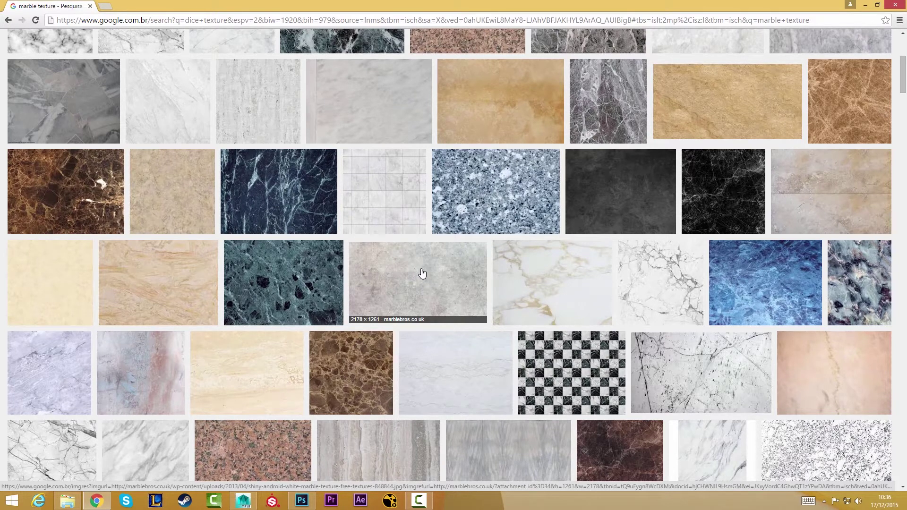
pyautogui.scroll(-1, 419, 265)
pyautogui.scroll(-1, 419, 236)
pyautogui.scroll(-1, 420, 228)
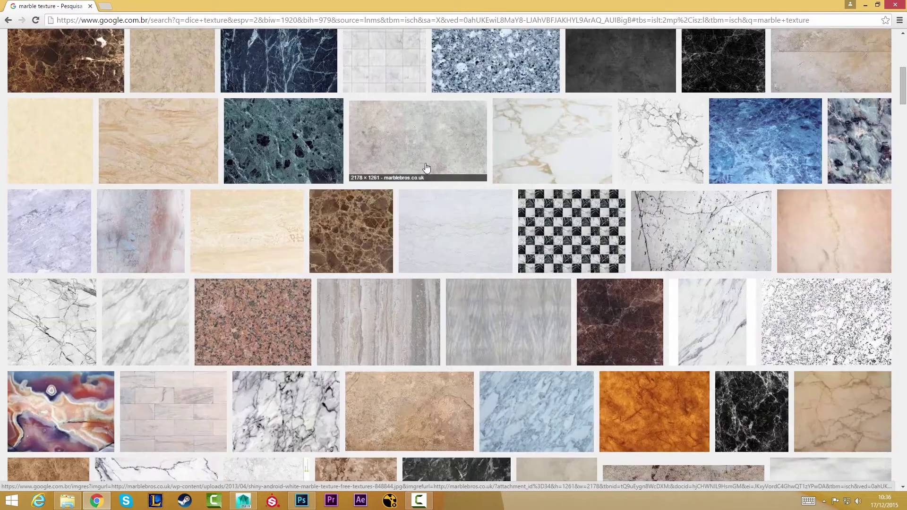
# - Preview the white marble image and view it at full size
pyautogui.click(446, 228)
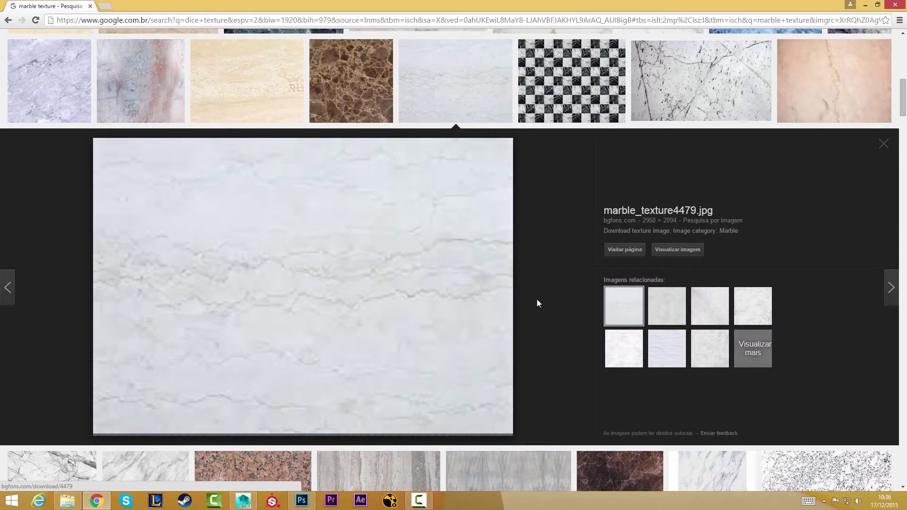
pyautogui.click(690, 251)
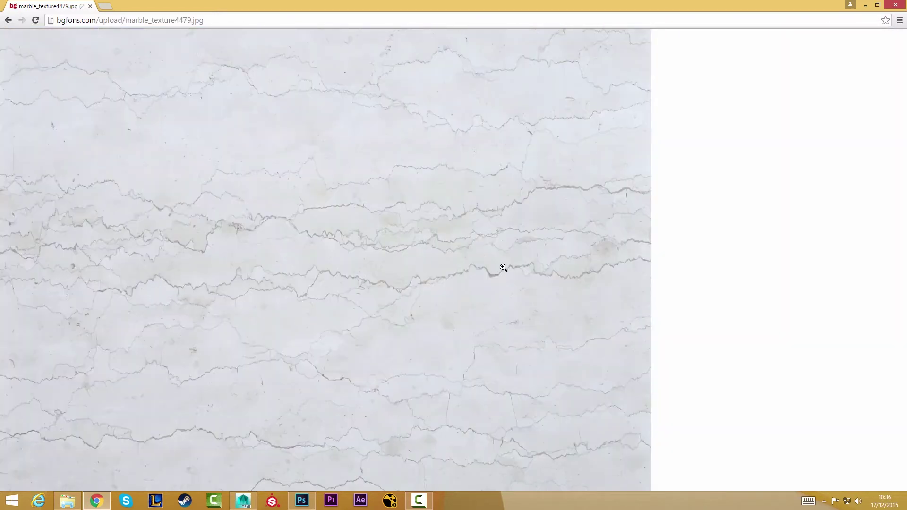
pyautogui.click(282, 288)
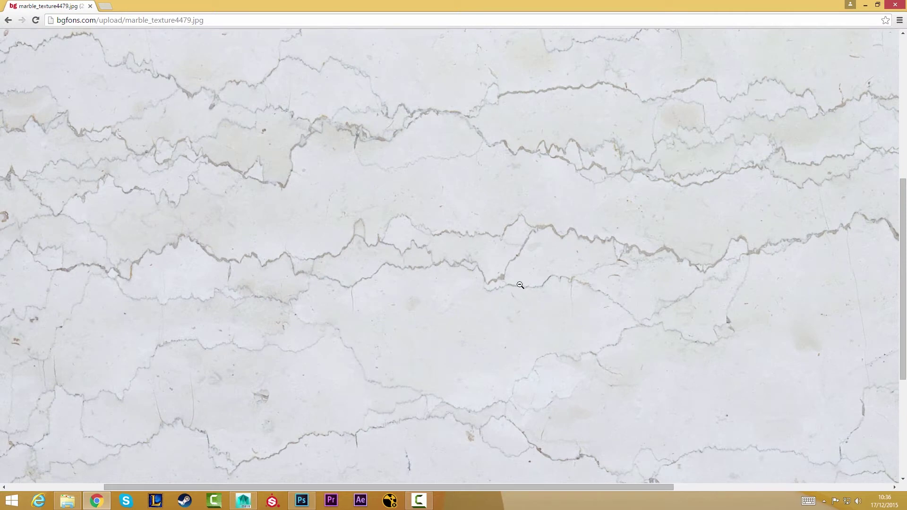
pyautogui.click(326, 259)
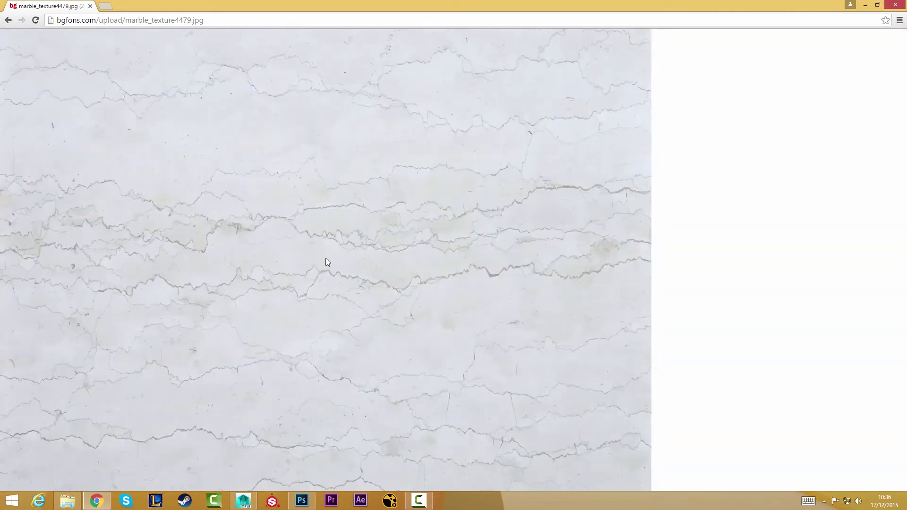
# - Save the white marble image as marble_texture4479.jpg and minimize Chrome
pyautogui.rightClick(218, 242)
pyautogui.click(245, 262)
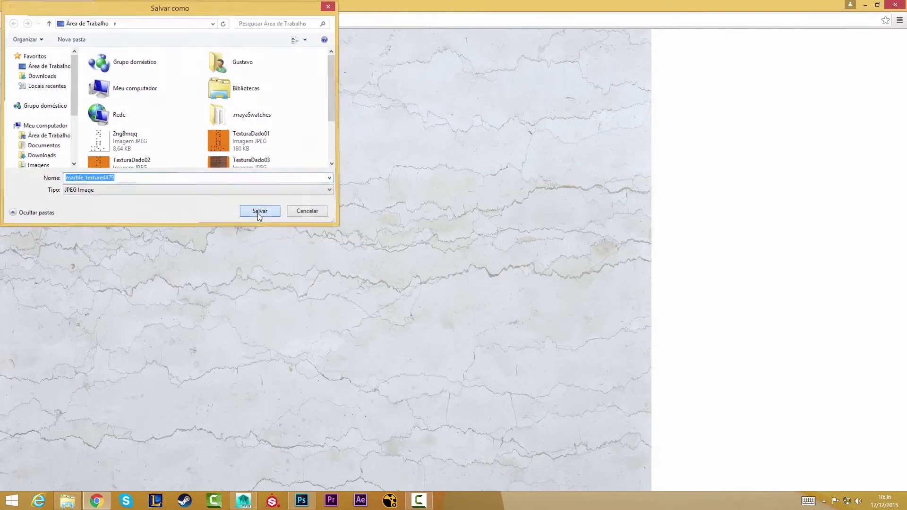
pyautogui.click(259, 214)
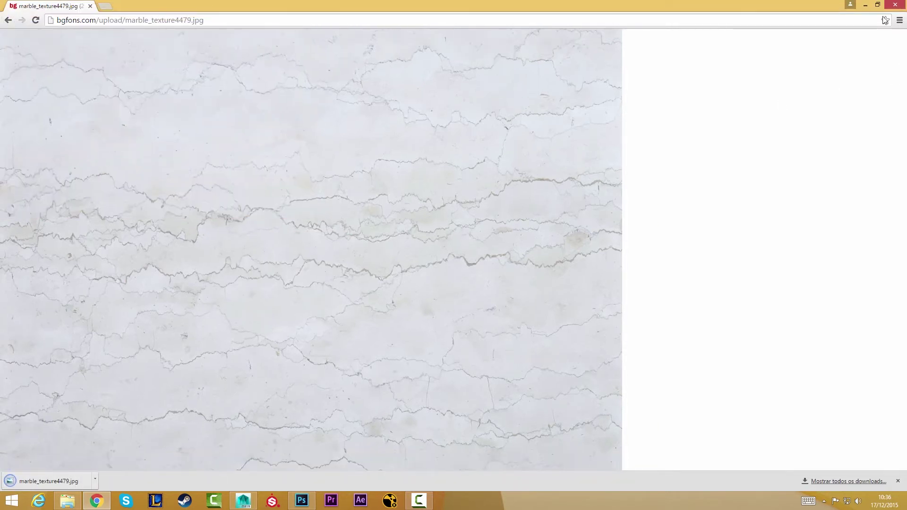
pyautogui.click(865, 5)
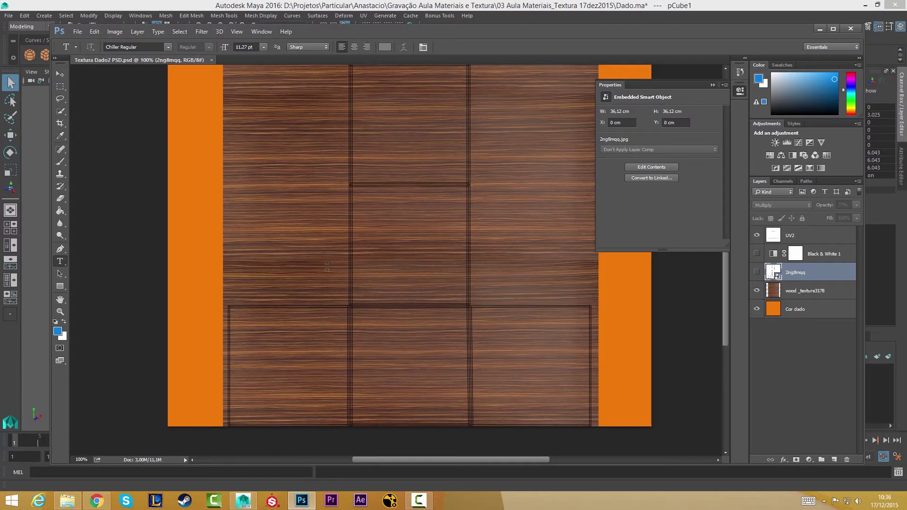
# - Open marble_texture4479.jpg from the Área de Trabalho folder as a new Photoshop document
pyautogui.click(866, 5)
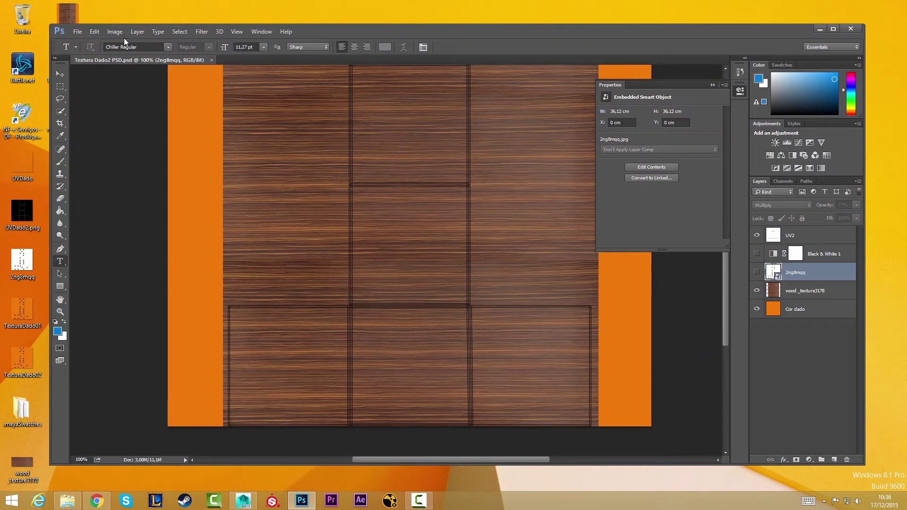
pyautogui.click(80, 33)
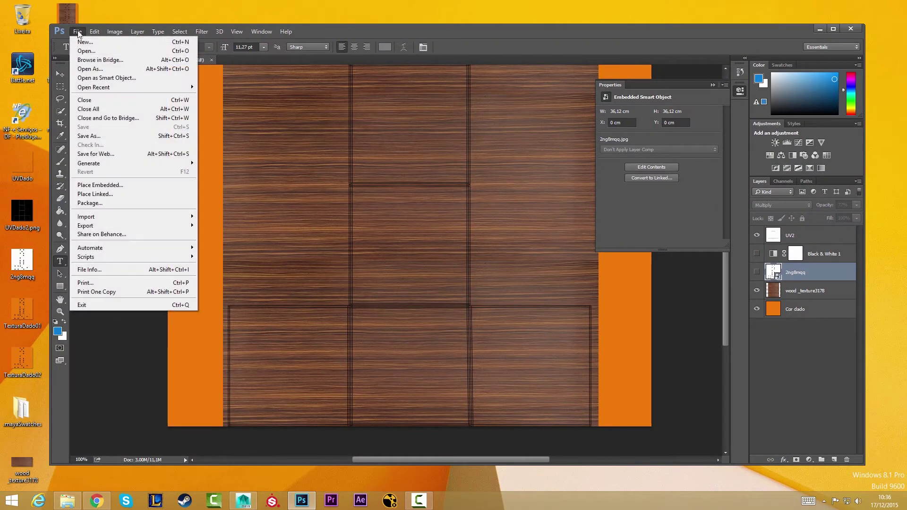
pyautogui.click(84, 51)
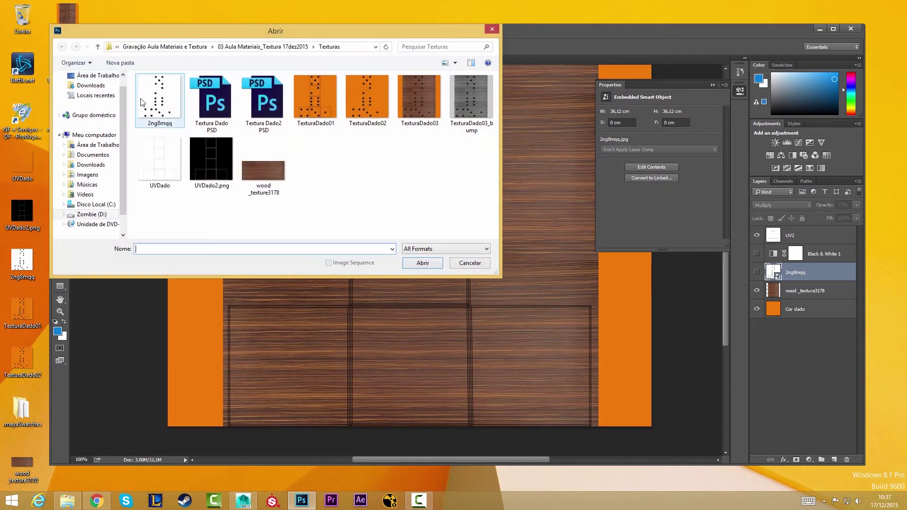
pyautogui.moveTo(90, 164)
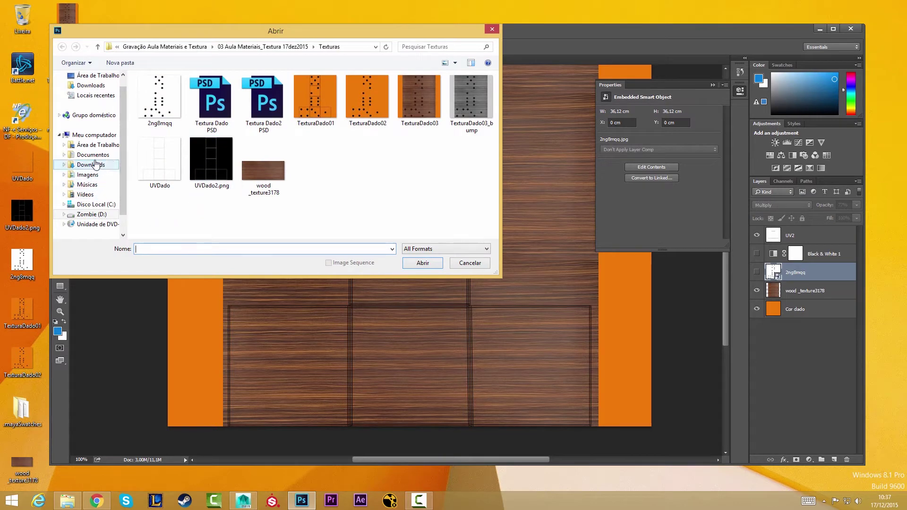
pyautogui.click(98, 144)
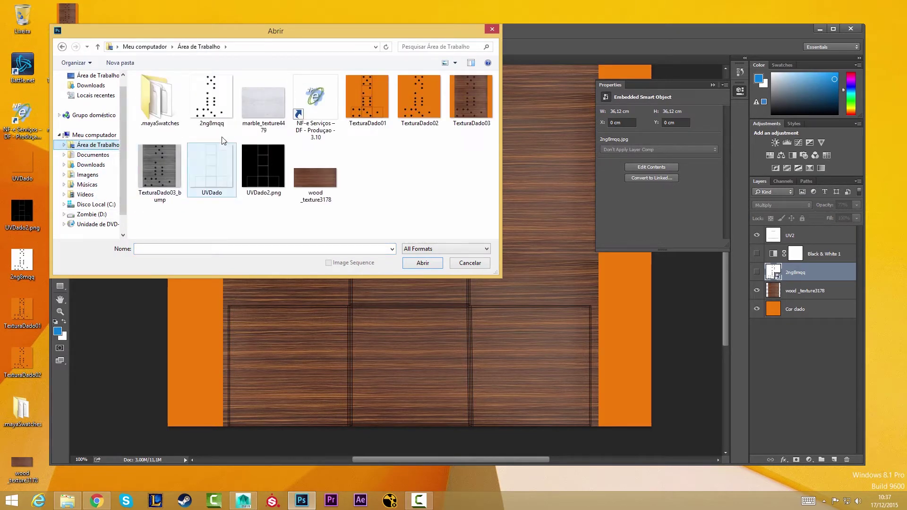
pyautogui.doubleClick(262, 121)
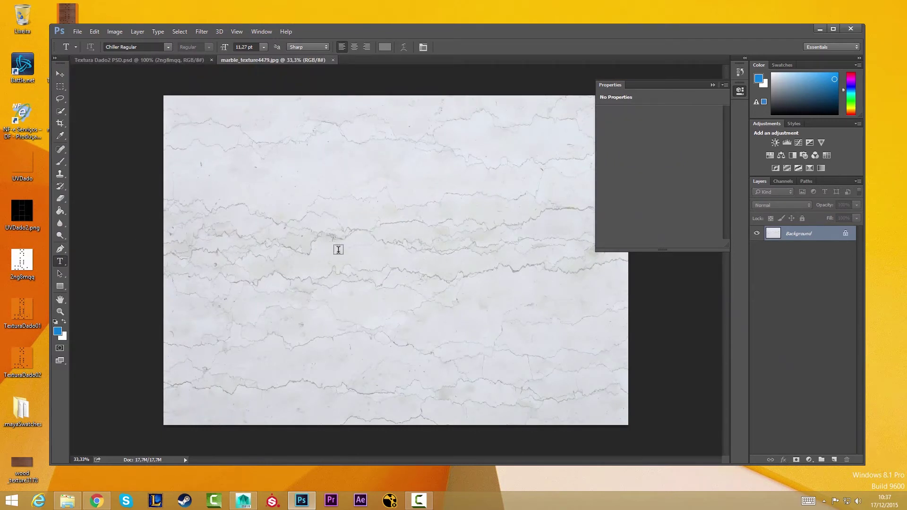
pyautogui.moveTo(275, 64); pyautogui.dragTo(280, 65)
pyautogui.press('v')
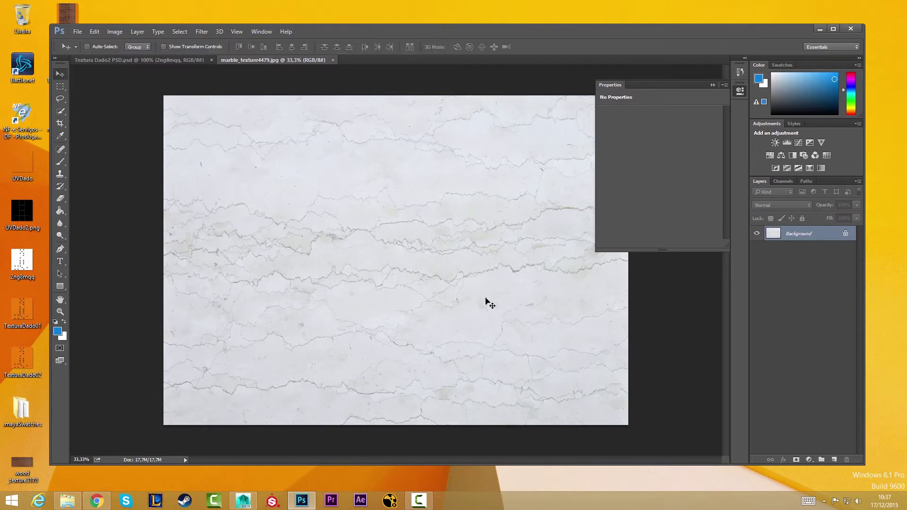
# - Duplicate the marble Background layer as 'marble' into Textura Dado2 PSD.psd
pyautogui.rightClick(797, 236)
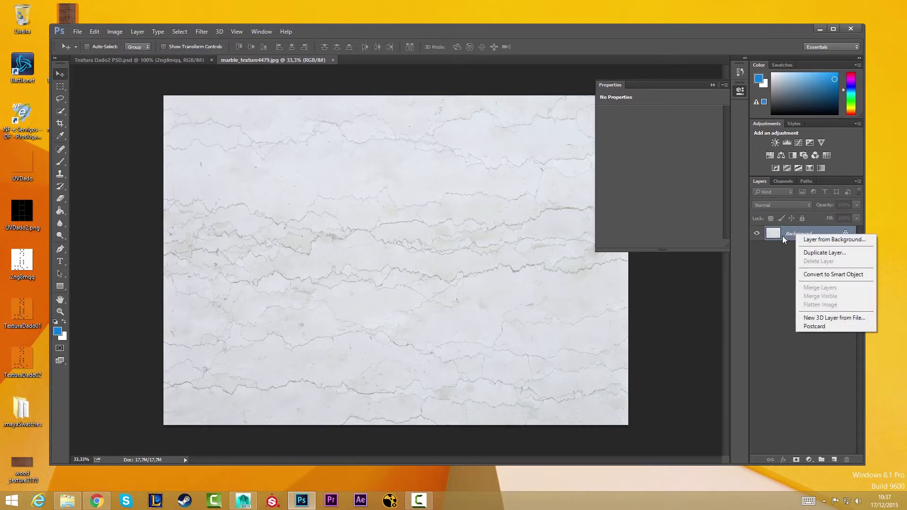
pyautogui.click(815, 252)
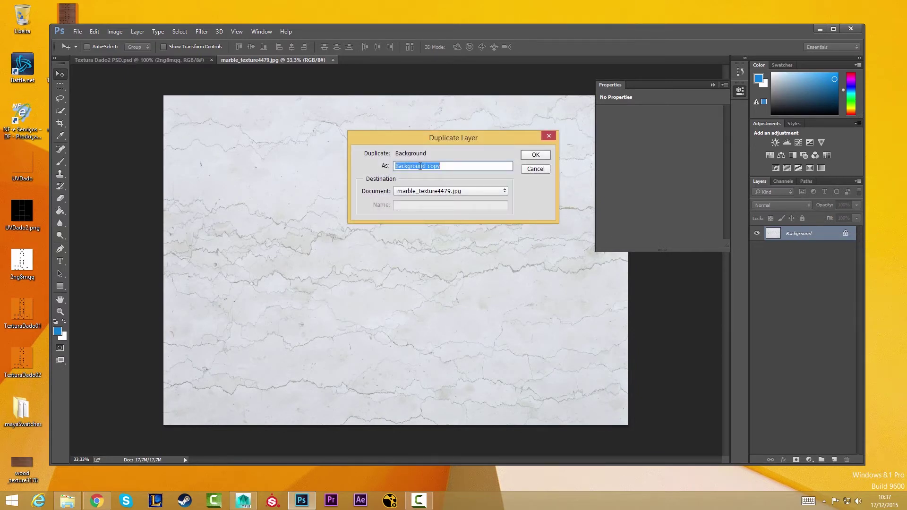
pyautogui.click(443, 165)
pyautogui.moveTo(444, 165); pyautogui.dragTo(386, 169)
pyautogui.write('marble')
pyautogui.click(444, 191)
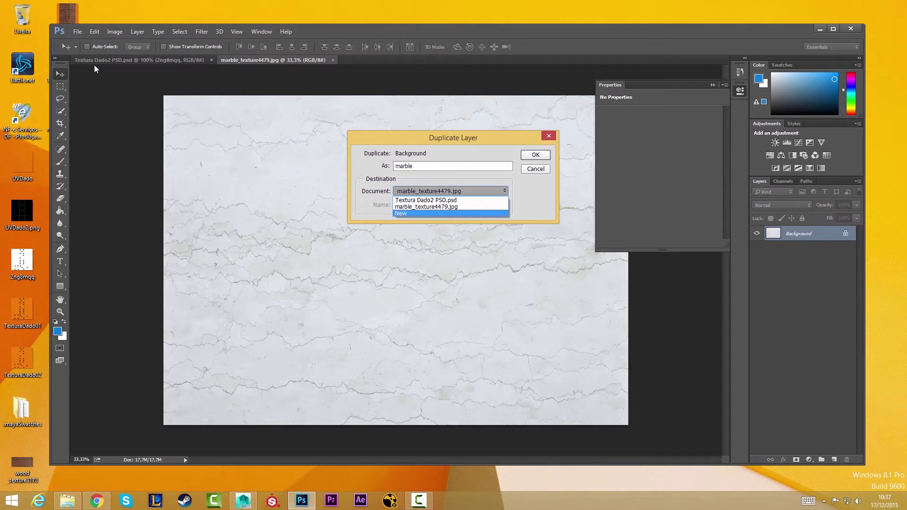
pyautogui.click(419, 201)
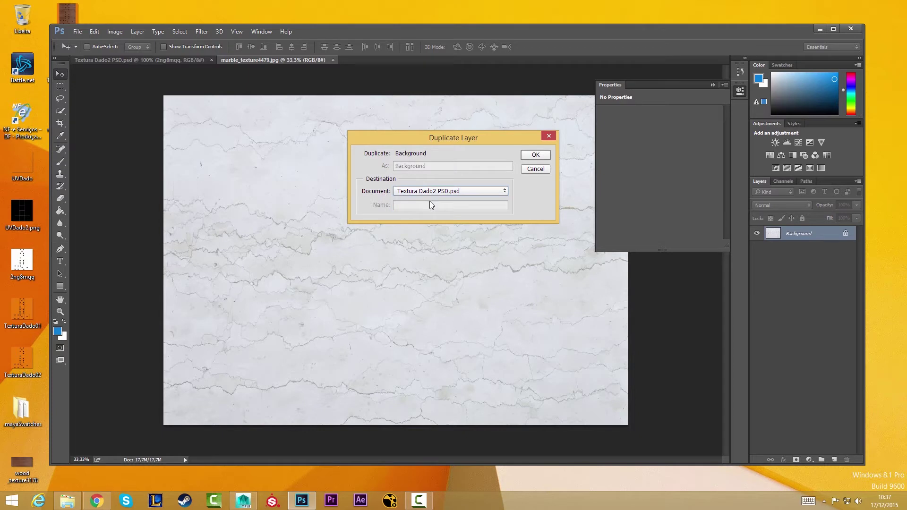
pyautogui.click(538, 156)
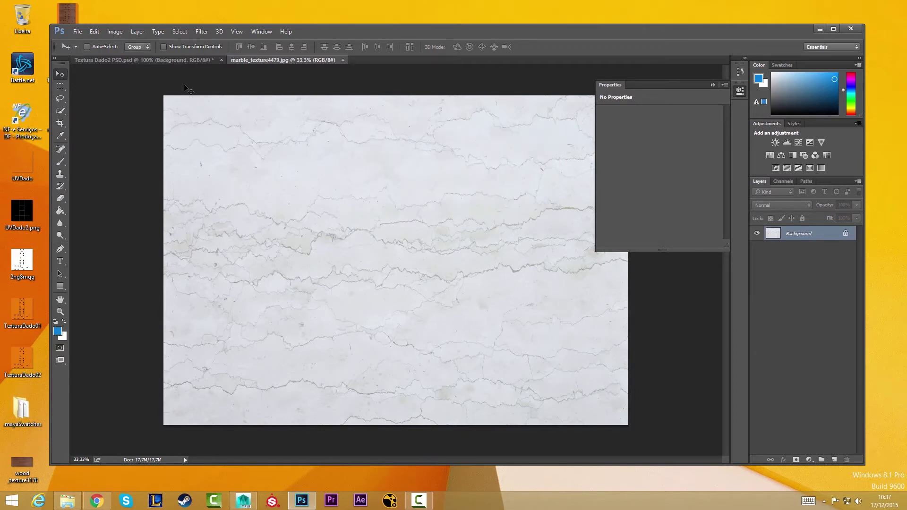
# - Bring the Textura Dado2 PSD document forward and close the floating Properties panel
pyautogui.click(180, 61)
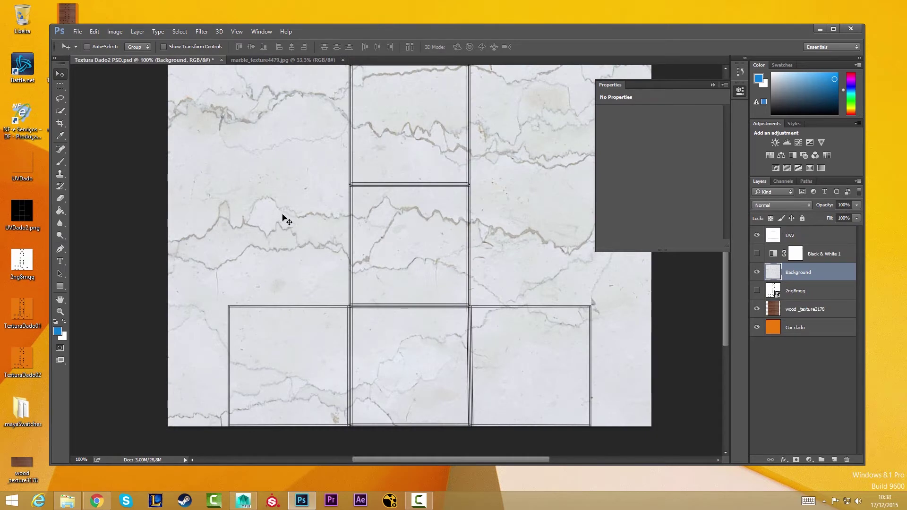
pyautogui.click(284, 60)
pyautogui.moveTo(283, 57); pyautogui.dragTo(387, 242)
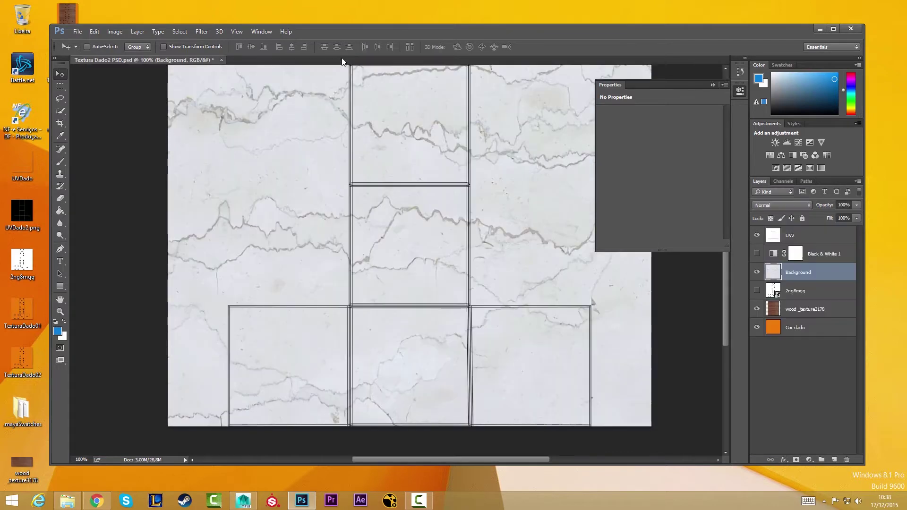
pyautogui.click(712, 85)
# - Zoom out to the whole texture sheet and nudge the marble layer slightly
pyautogui.press('z')
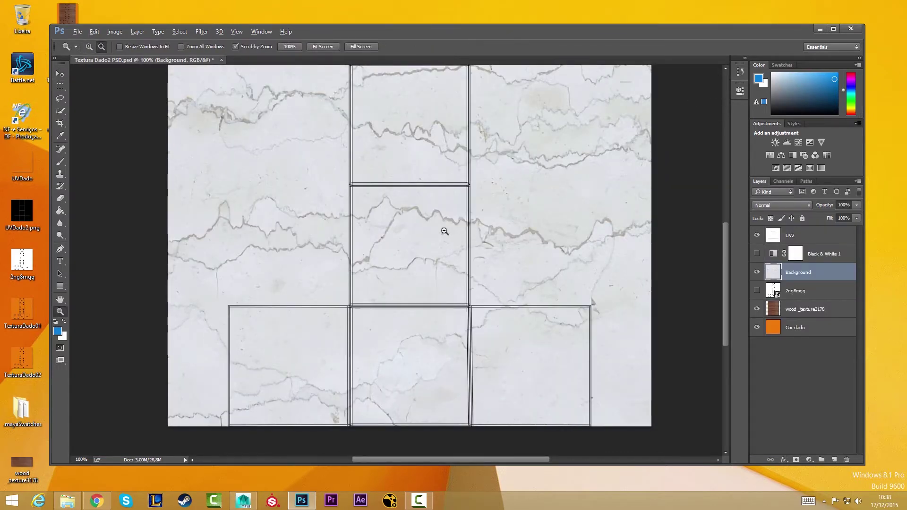
pyautogui.keyDown('alt'); pyautogui.click(445, 231); pyautogui.keyUp('alt')
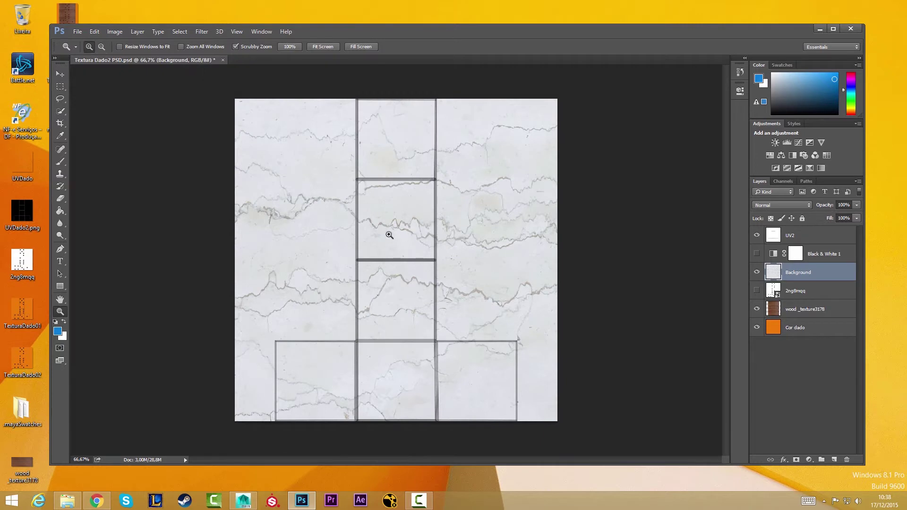
pyautogui.press('v')
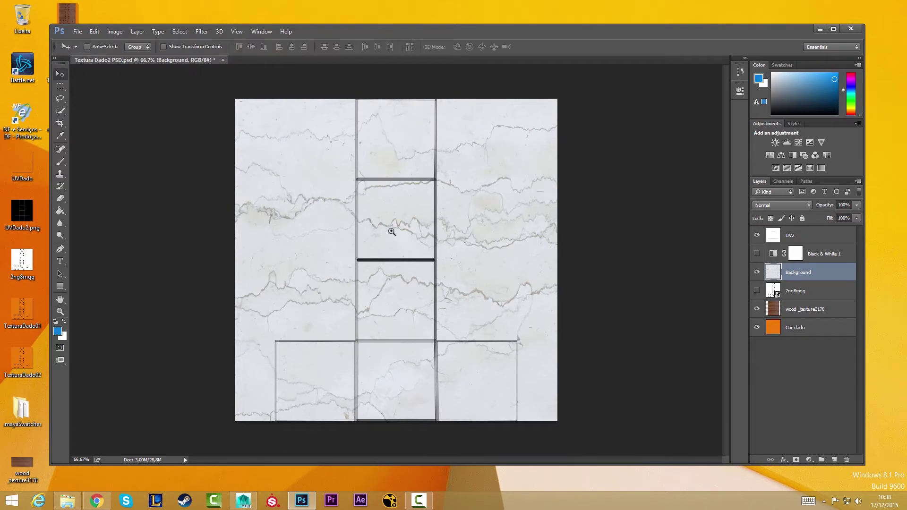
pyautogui.press('z')
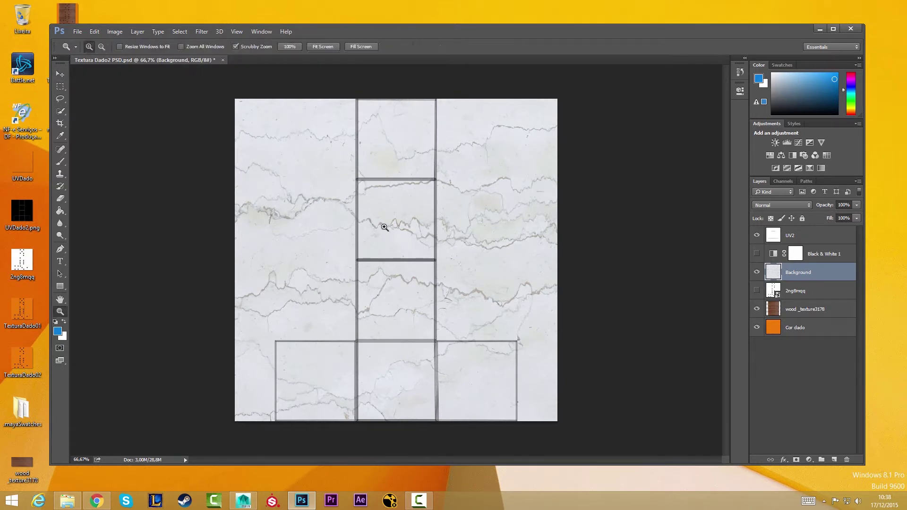
pyautogui.press('v')
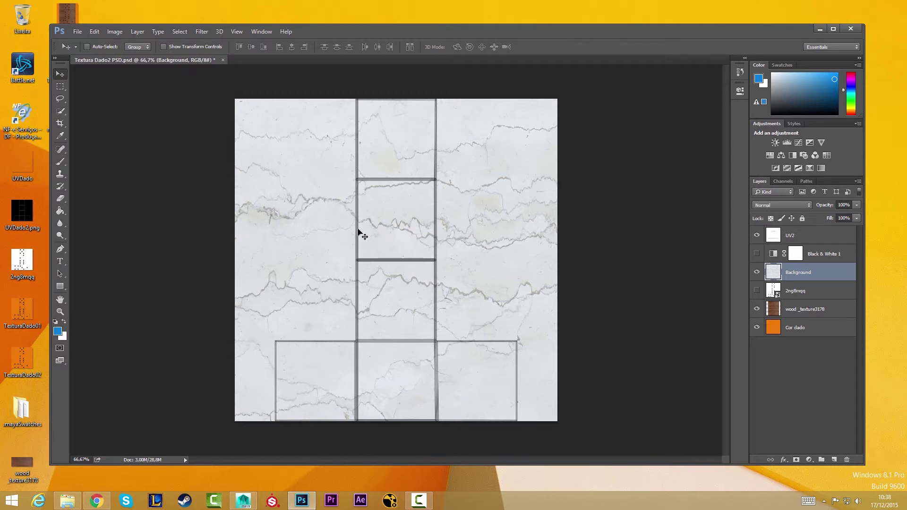
pyautogui.moveTo(359, 233); pyautogui.dragTo(384, 216)
# - Zoom to 200% to inspect the marble veins, then zoom back out
pyautogui.press('z')
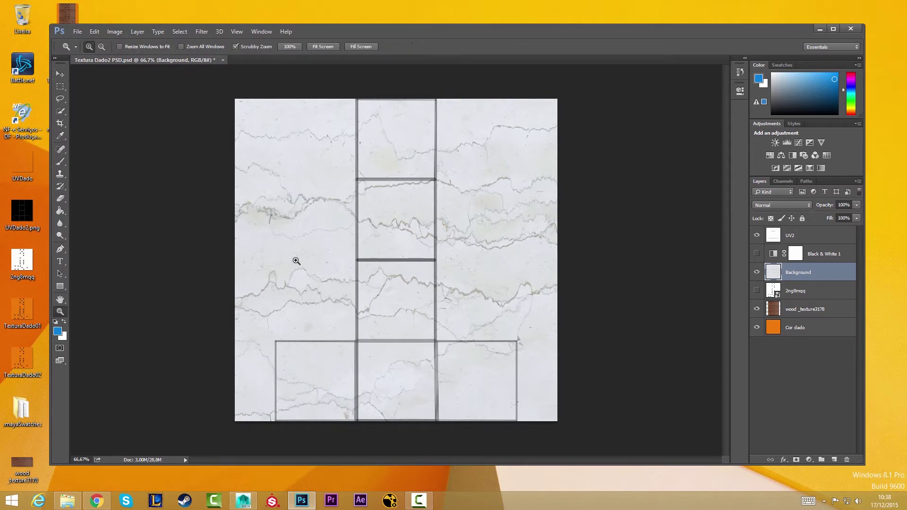
pyautogui.click(300, 270)
pyautogui.click(318, 277)
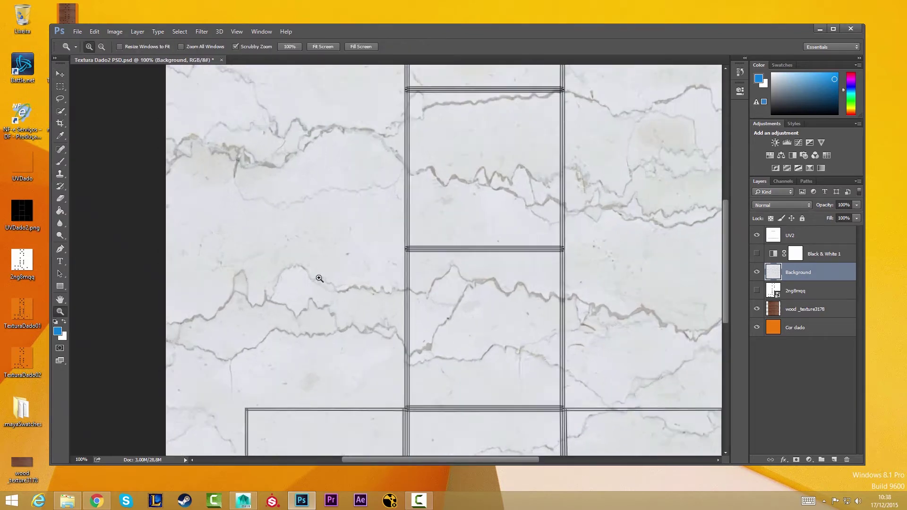
pyautogui.moveTo(361, 271)
pyautogui.mouseDown()
pyautogui.moveTo(269, 239)
pyautogui.moveTo(223, 237)
pyautogui.mouseUp()
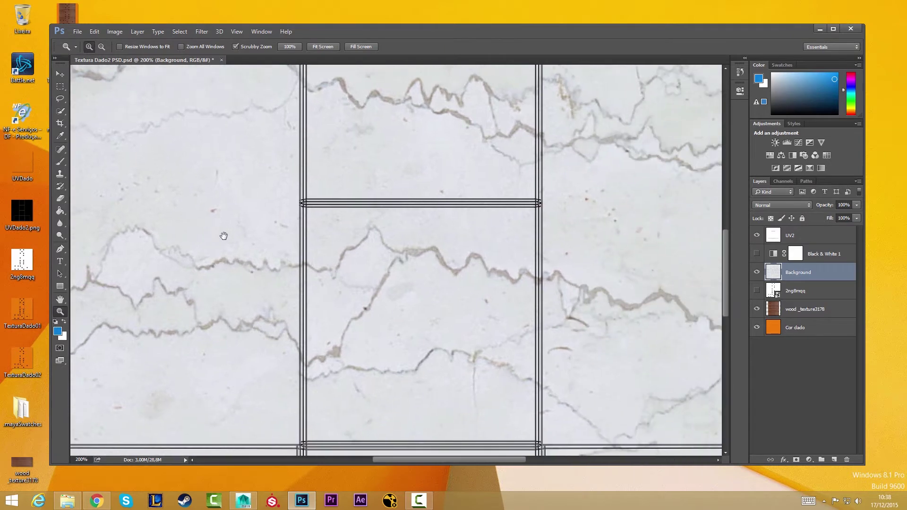
pyautogui.moveTo(234, 285)
pyautogui.mouseDown()
pyautogui.moveTo(293, 269)
pyautogui.moveTo(205, 314)
pyautogui.moveTo(341, 257)
pyautogui.moveTo(456, 81)
pyautogui.moveTo(314, 142)
pyautogui.moveTo(399, 229)
pyautogui.moveTo(412, 191)
pyautogui.moveTo(397, 193)
pyautogui.mouseUp()
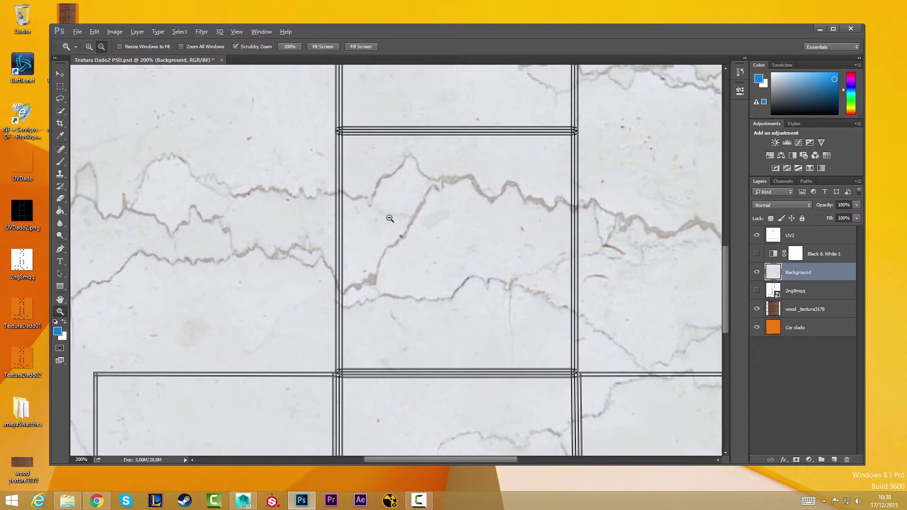
pyautogui.press('alt')
pyautogui.press('alt')
pyautogui.keyDown('alt'); pyautogui.click(279, 265); pyautogui.keyUp('alt')
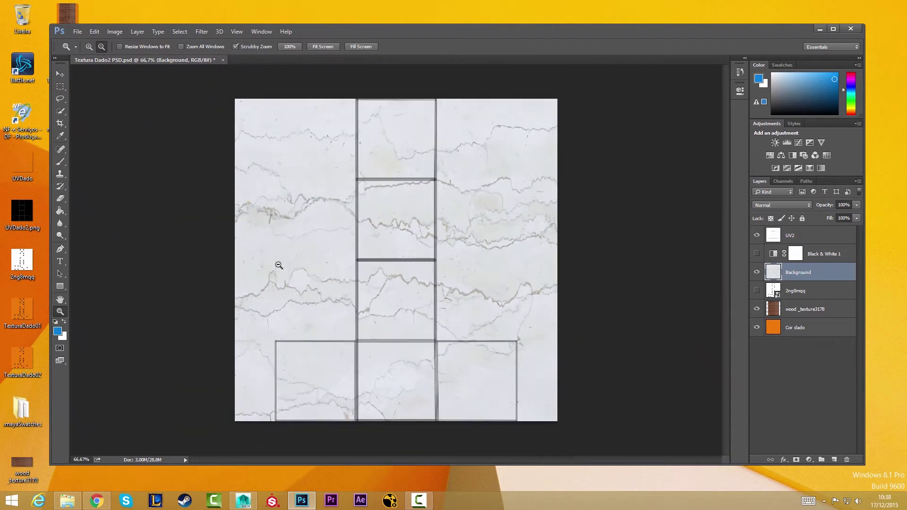
# - Drag the marble layer to a new position under the UV grid
pyautogui.press('v')
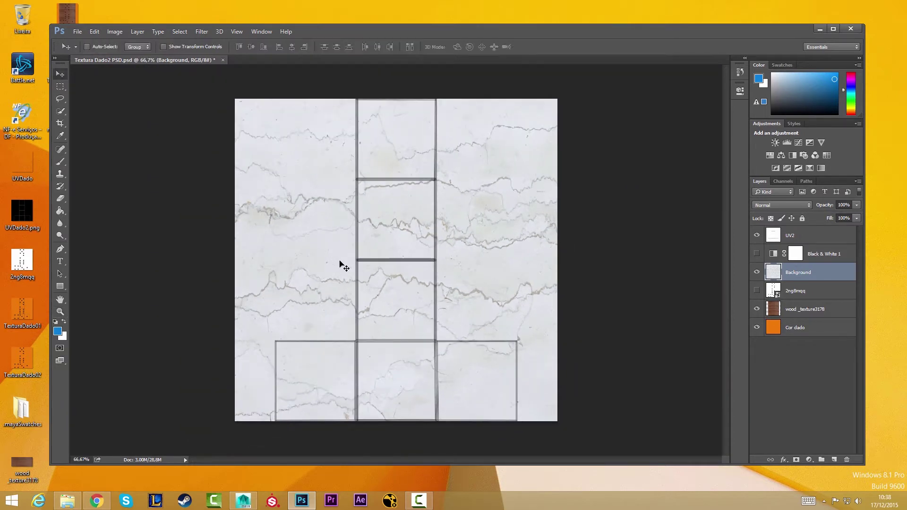
pyautogui.moveTo(355, 254); pyautogui.dragTo(400, 223)
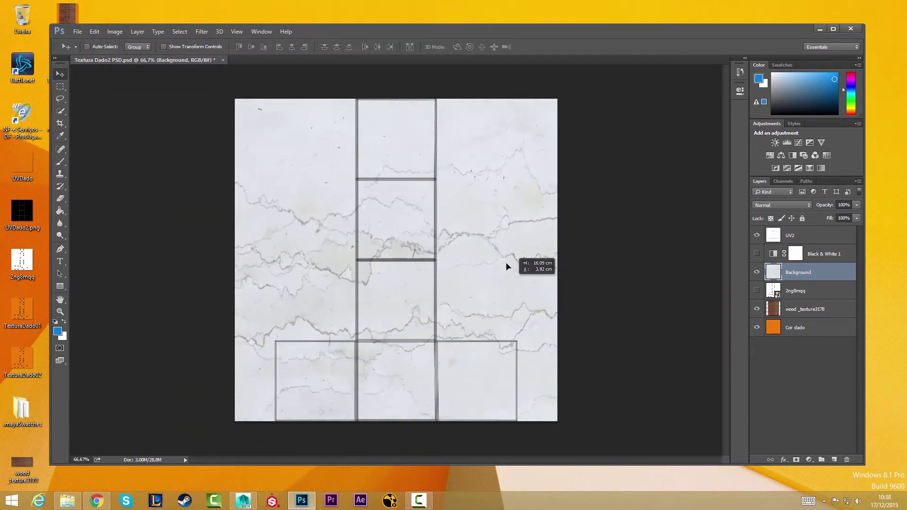
pyautogui.moveTo(400, 223); pyautogui.dragTo(392, 296)
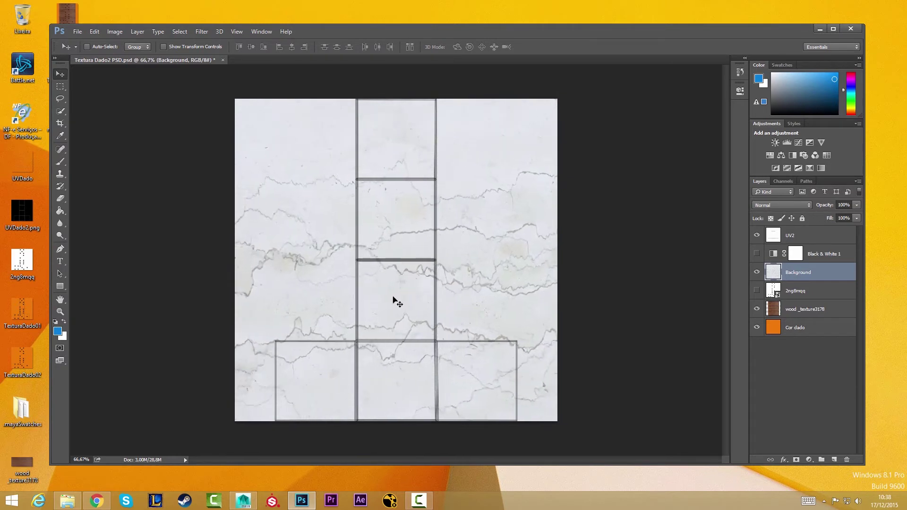
# - Free Transform the marble layer and try moving it around the sheet
pyautogui.hotkey('ctrl', 't')
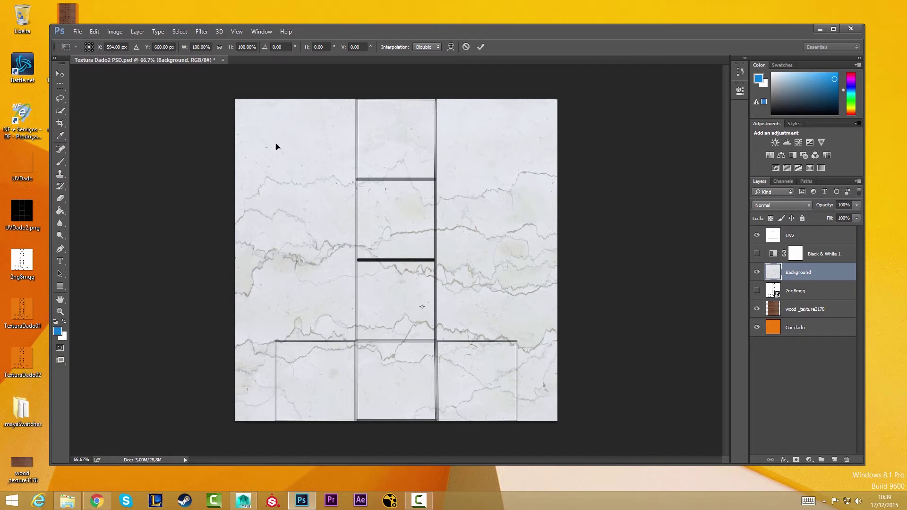
pyautogui.moveTo(275, 137); pyautogui.dragTo(414, 246)
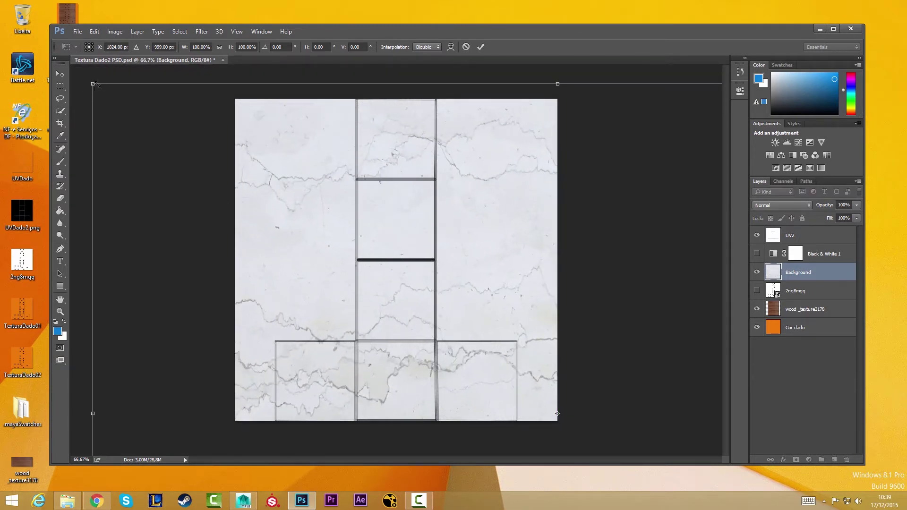
pyautogui.moveTo(341, 278); pyautogui.dragTo(220, 122)
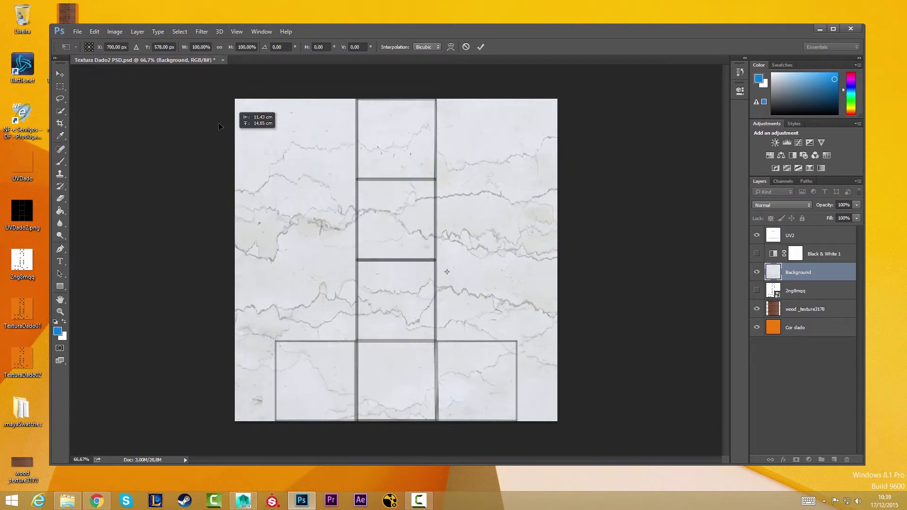
pyautogui.moveTo(310, 247); pyautogui.dragTo(295, 190)
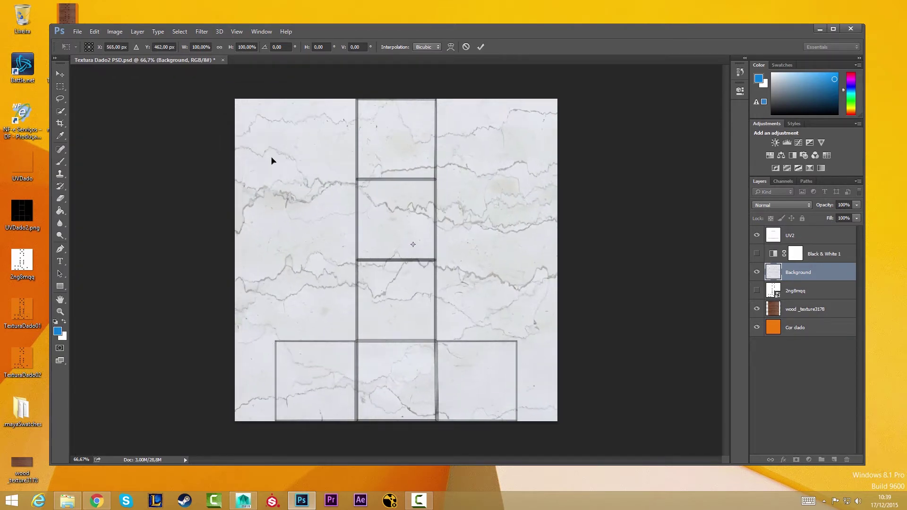
pyautogui.moveTo(272, 158)
pyautogui.mouseDown()
pyautogui.moveTo(351, 237)
pyautogui.moveTo(336, 177)
pyautogui.moveTo(361, 197)
pyautogui.moveTo(372, 258)
pyautogui.mouseUp()
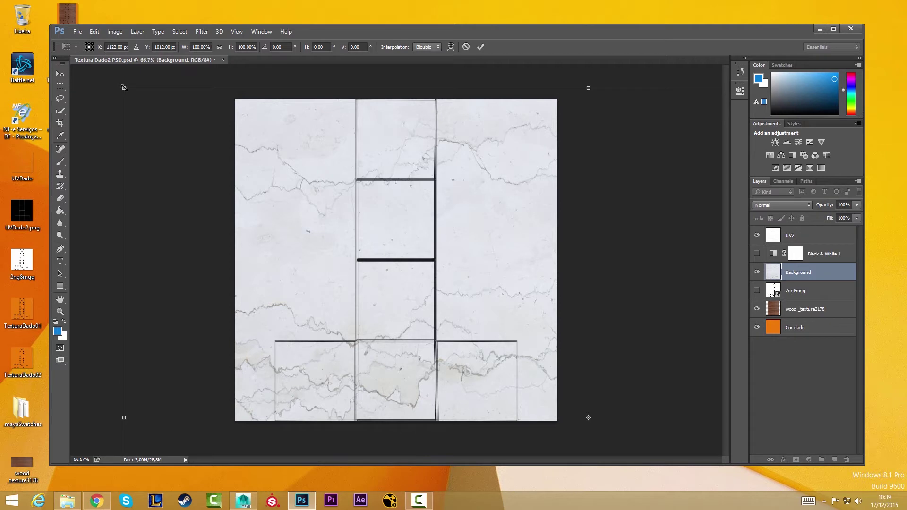
# - Scale the marble down from its top-left corner to uncover a wood strip above
pyautogui.moveTo(124, 88)
pyautogui.mouseDown()
pyautogui.moveTo(212, 146)
pyautogui.moveTo(273, 222)
pyautogui.moveTo(350, 250)
pyautogui.mouseUp()
pyautogui.moveTo(402, 297); pyautogui.dragTo(145, 118)
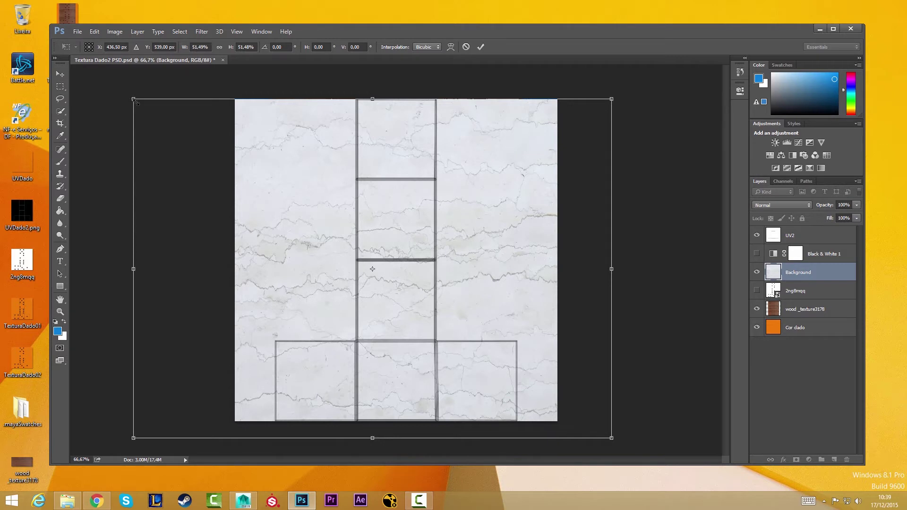
pyautogui.moveTo(136, 101)
pyautogui.mouseDown()
pyautogui.moveTo(137, 142)
pyautogui.moveTo(172, 172)
pyautogui.moveTo(199, 101)
pyautogui.moveTo(137, 179)
pyautogui.moveTo(202, 187)
pyautogui.mouseUp()
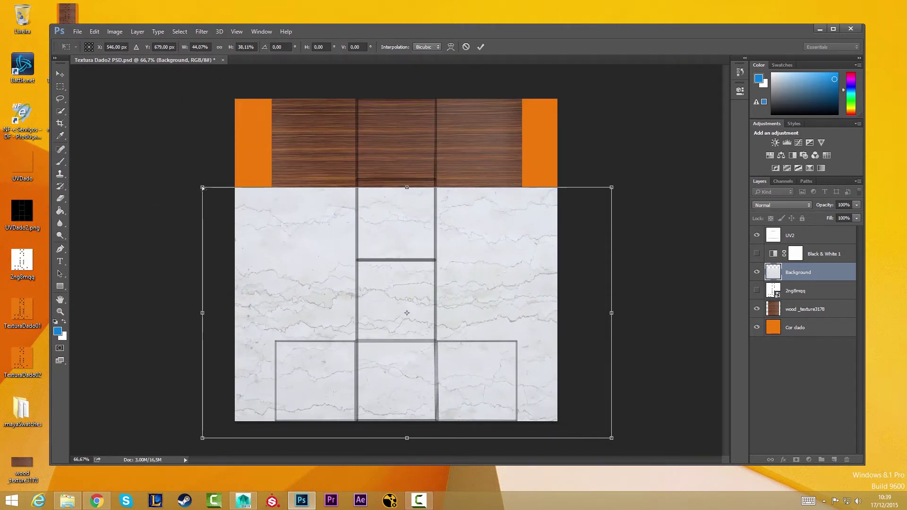
# - Retry shrinking the marble from its top-left corner, undoing the 39 percent attempt
pyautogui.hotkey('ctrl', 'z')
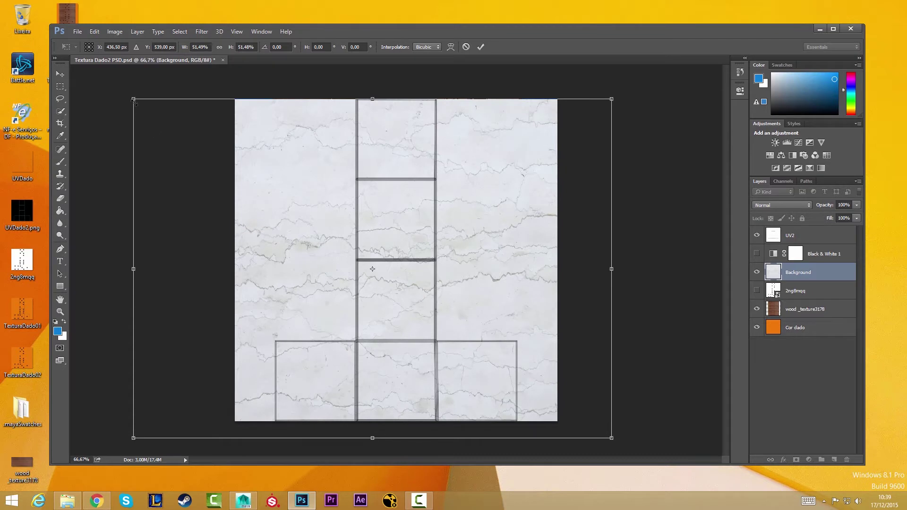
pyautogui.moveTo(133, 99); pyautogui.dragTo(218, 159)
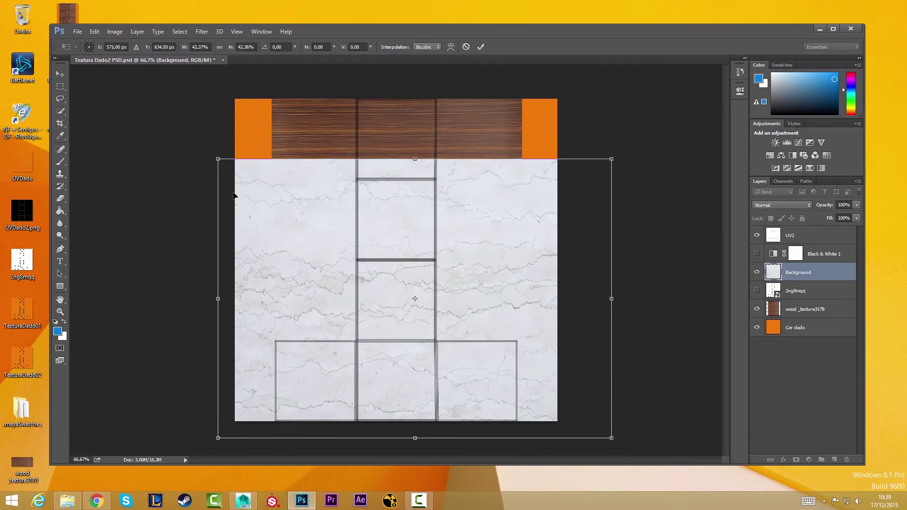
pyautogui.moveTo(219, 158); pyautogui.dragTo(222, 175)
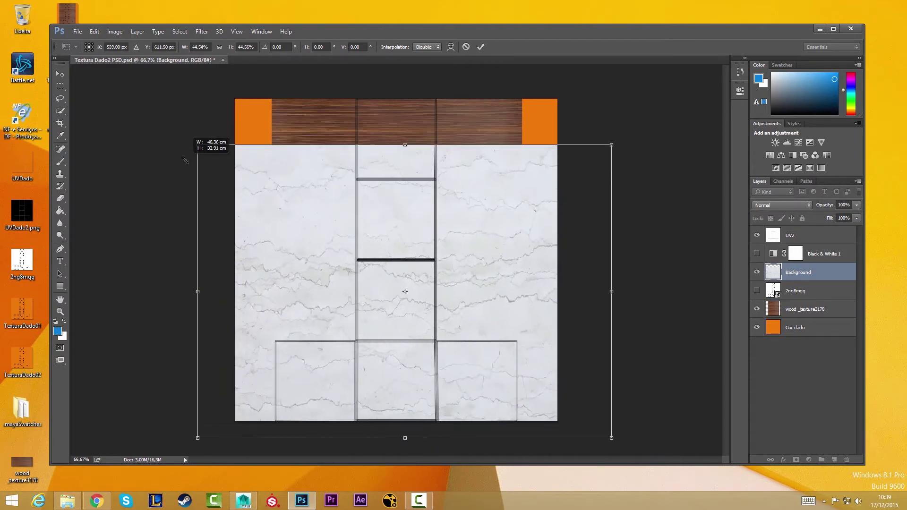
pyautogui.moveTo(222, 175); pyautogui.dragTo(219, 157)
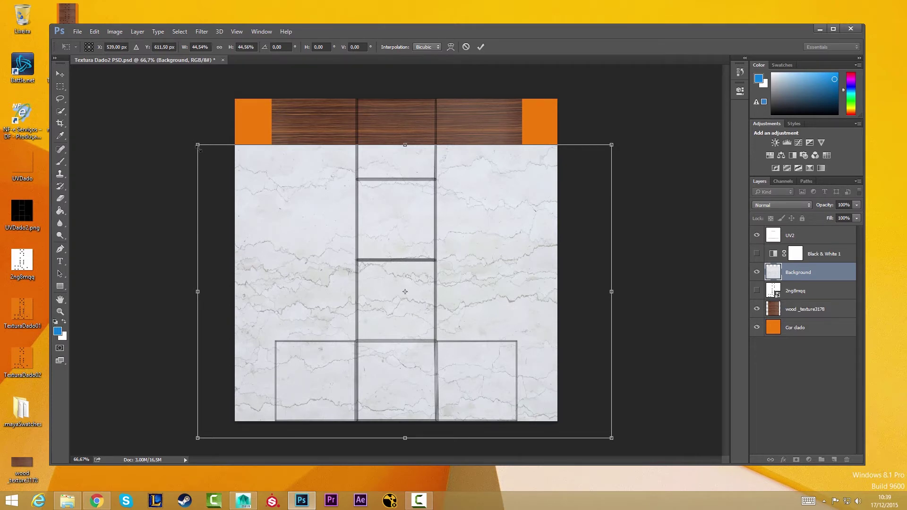
pyautogui.moveTo(198, 145); pyautogui.dragTo(250, 181)
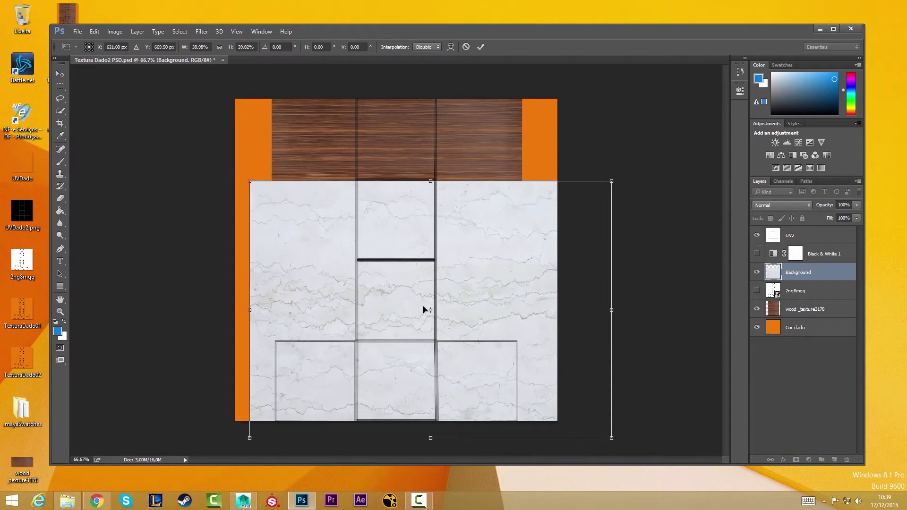
pyautogui.hotkey('ctrl', 'z')
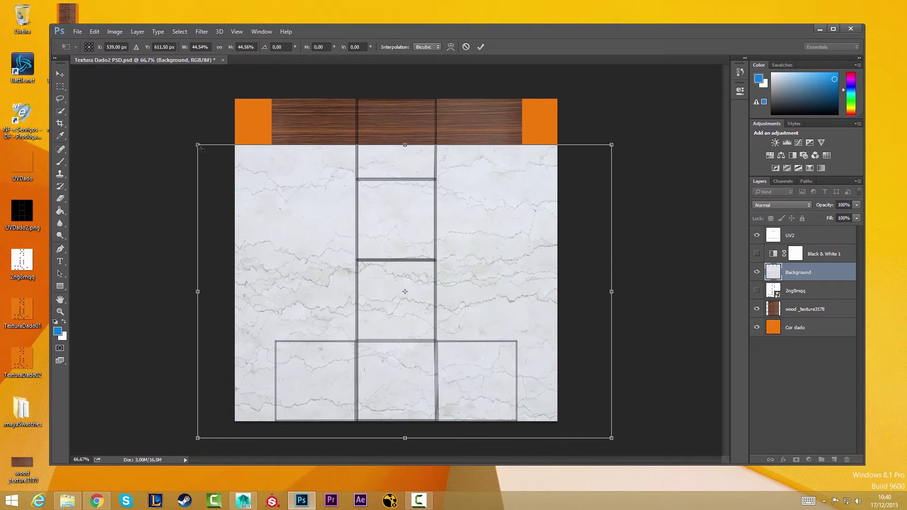
# - Scale the marble around its centre, fit it low between the orange strips, and commit
pyautogui.moveTo(198, 146); pyautogui.dragTo(318, 217)
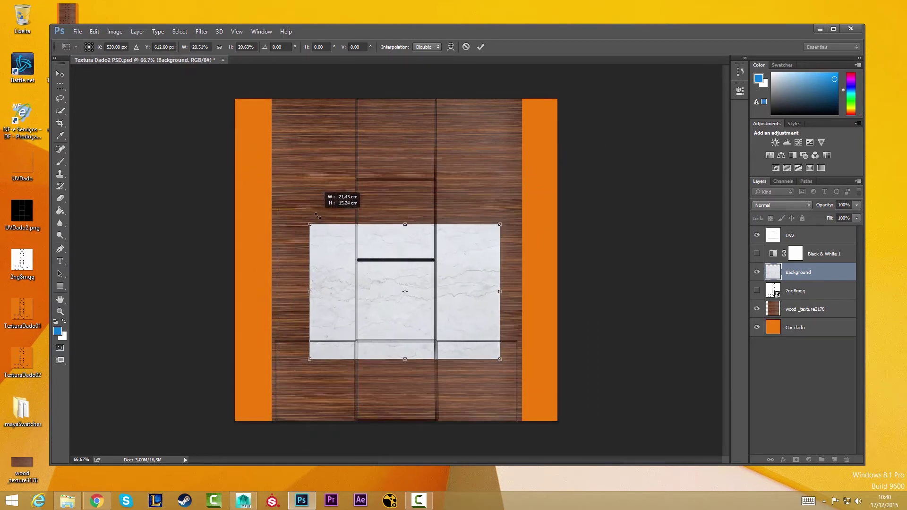
pyautogui.moveTo(317, 216)
pyautogui.mouseDown()
pyautogui.moveTo(306, 202)
pyautogui.moveTo(265, 195)
pyautogui.mouseUp()
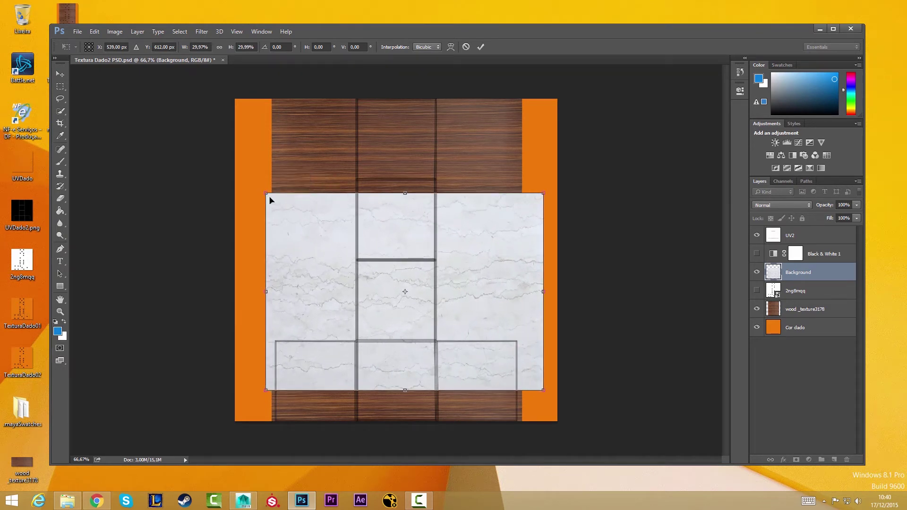
pyautogui.moveTo(342, 241); pyautogui.dragTo(338, 314)
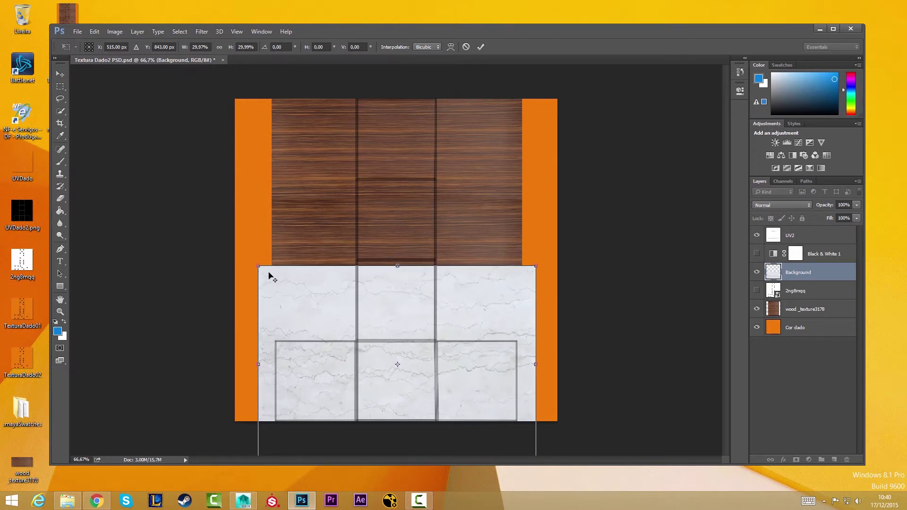
pyautogui.moveTo(261, 267); pyautogui.dragTo(272, 275)
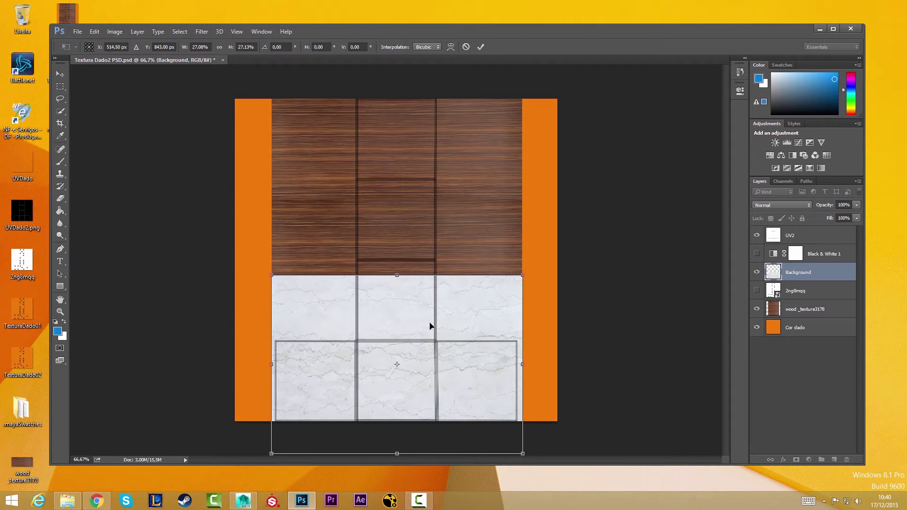
pyautogui.press('Return')
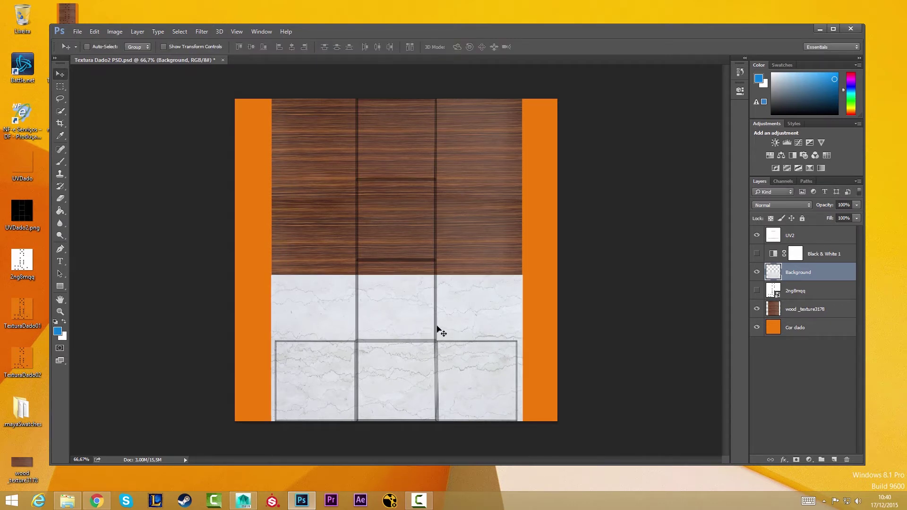
# - Move the marble texture upward and delete the wood_texture3178 layer
pyautogui.moveTo(440, 313); pyautogui.dragTo(444, 291)
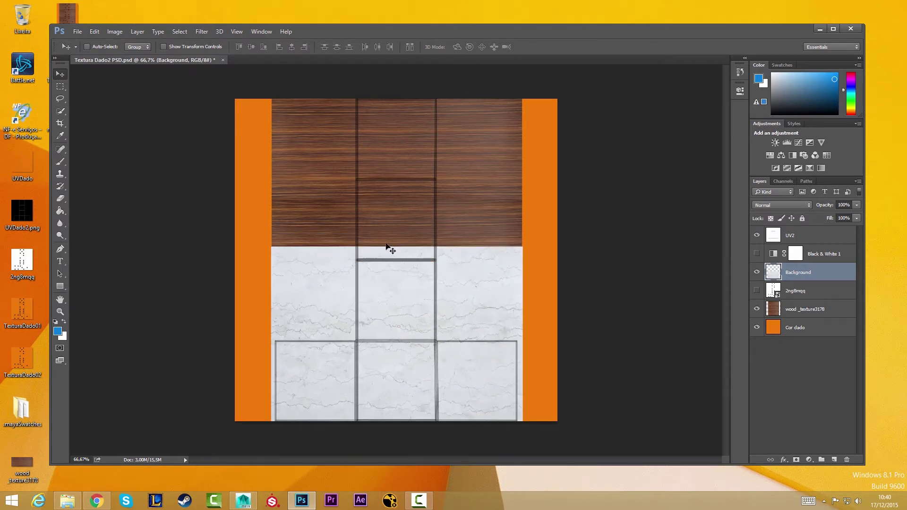
pyautogui.click(794, 311)
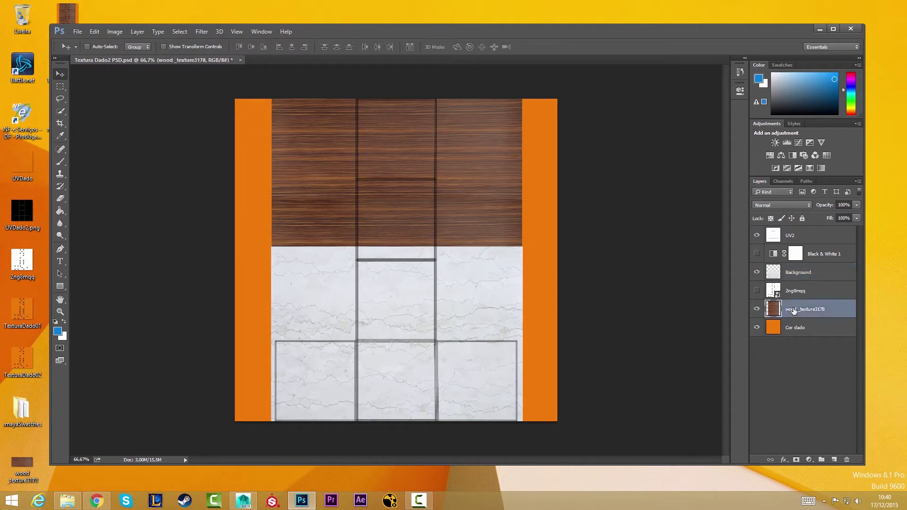
pyautogui.press('Delete')
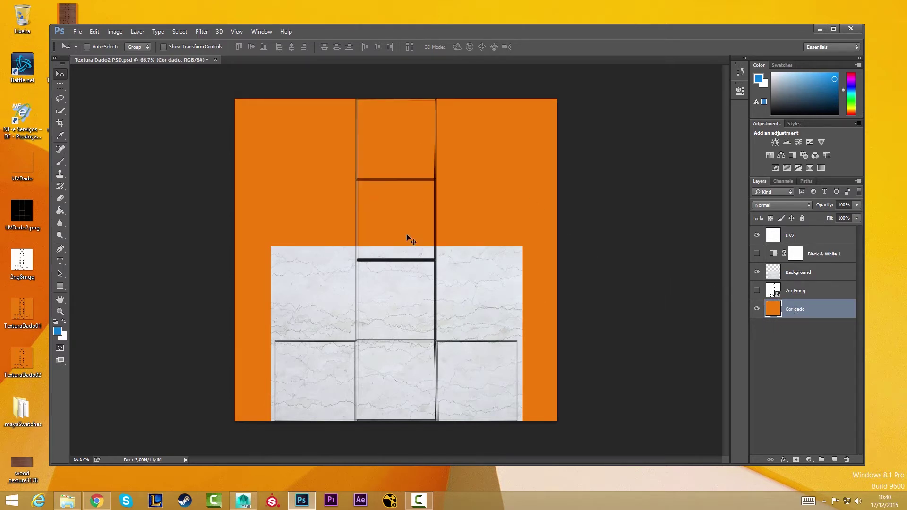
# - Rename the marble Background layer to 'Marble'
pyautogui.click(805, 275)
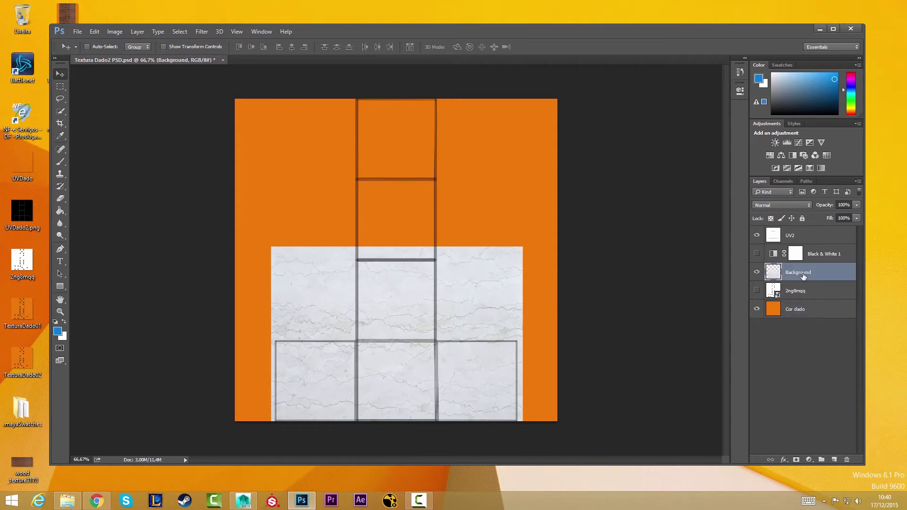
pyautogui.doubleClick(804, 274)
pyautogui.write('Marb')
pyautogui.write('le')
pyautogui.press('Return')
# - Duplicate the Marble layer and drag the copy up to cover the top gap
pyautogui.hotkey('ctrl', 'j')
pyautogui.moveTo(473, 283); pyautogui.dragTo(471, 96)
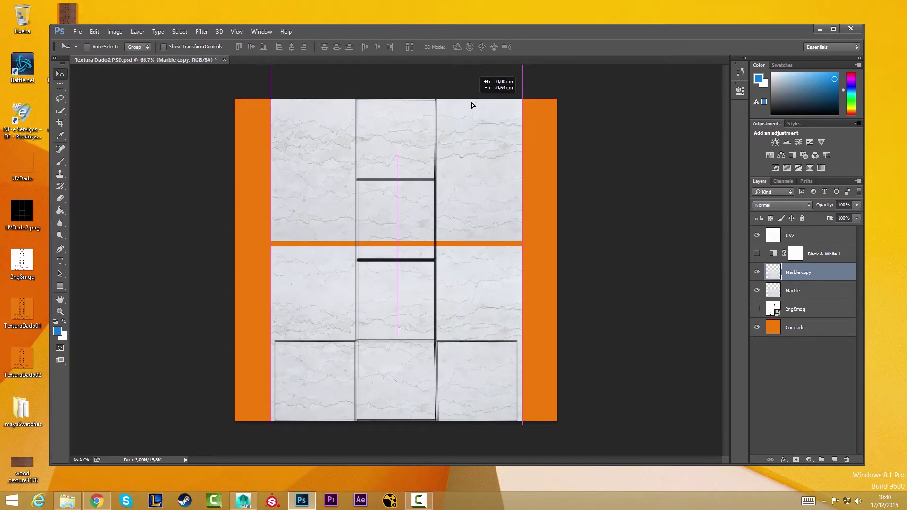
pyautogui.moveTo(472, 98); pyautogui.dragTo(471, 107)
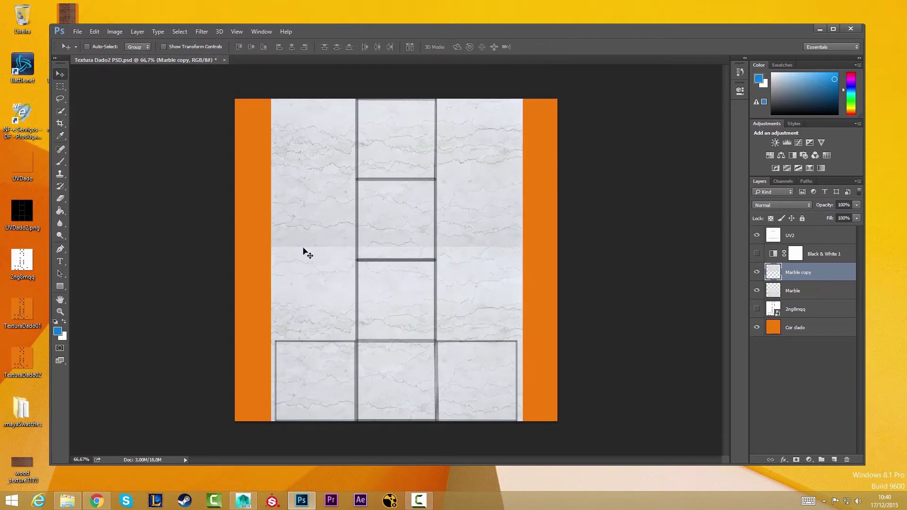
# - Zoom in on the seam, drag Marble copy into alignment, and toggle its visibility to compare
pyautogui.press('z')
pyautogui.click(353, 243)
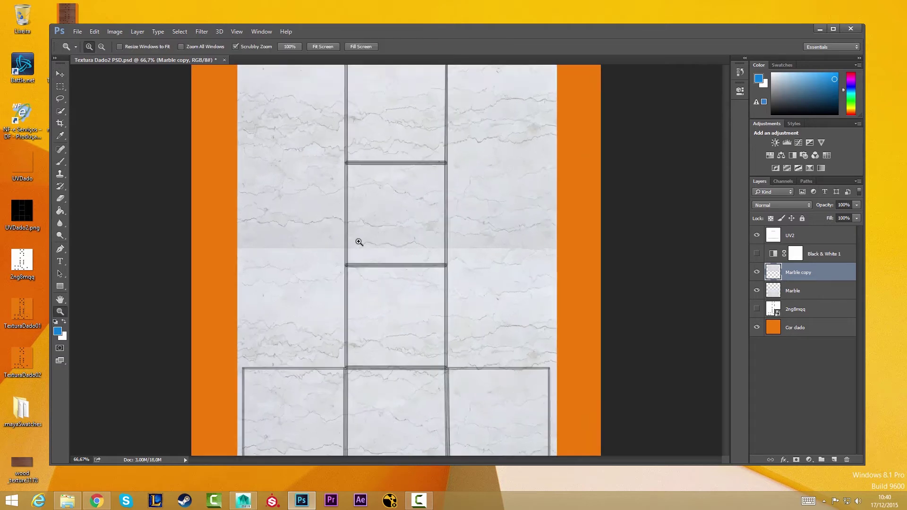
pyautogui.click(369, 246)
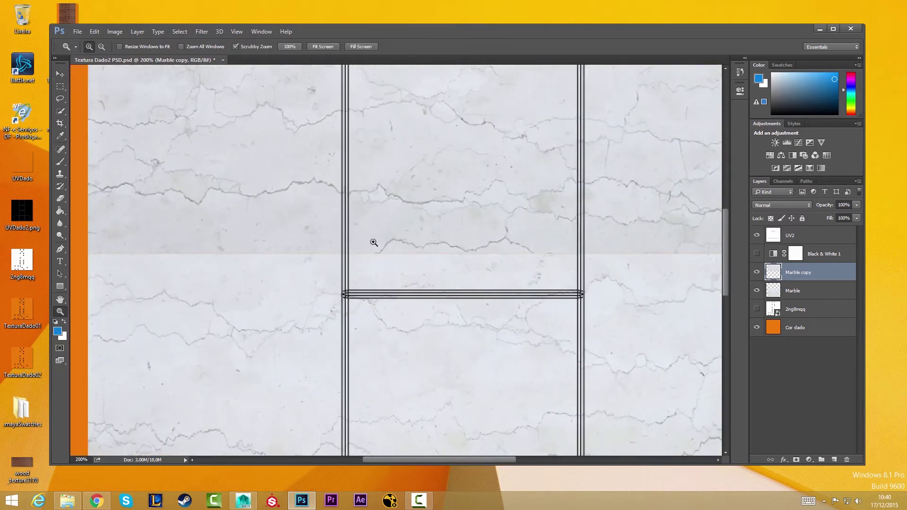
pyautogui.moveTo(396, 233)
pyautogui.mouseDown()
pyautogui.moveTo(369, 244)
pyautogui.moveTo(393, 216)
pyautogui.moveTo(413, 216)
pyautogui.moveTo(410, 276)
pyautogui.mouseUp()
pyautogui.press('v')
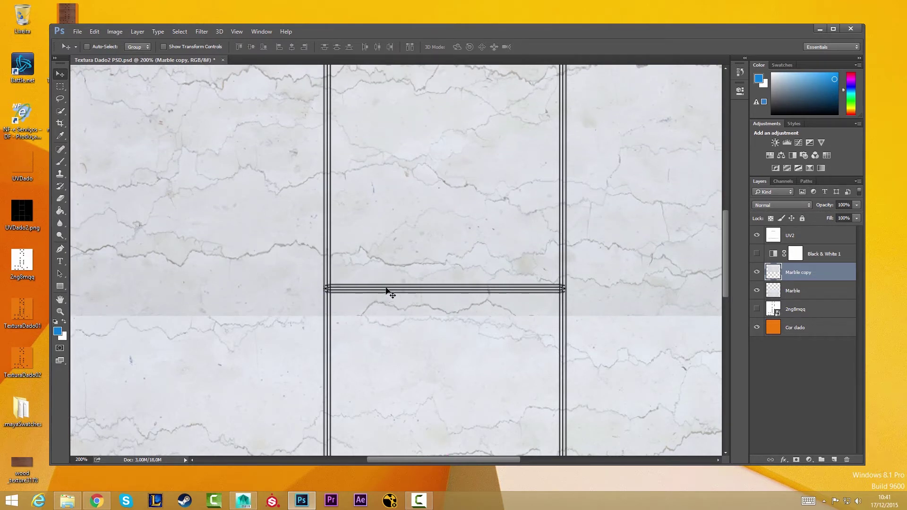
pyautogui.hotkey('ctrl', '-')
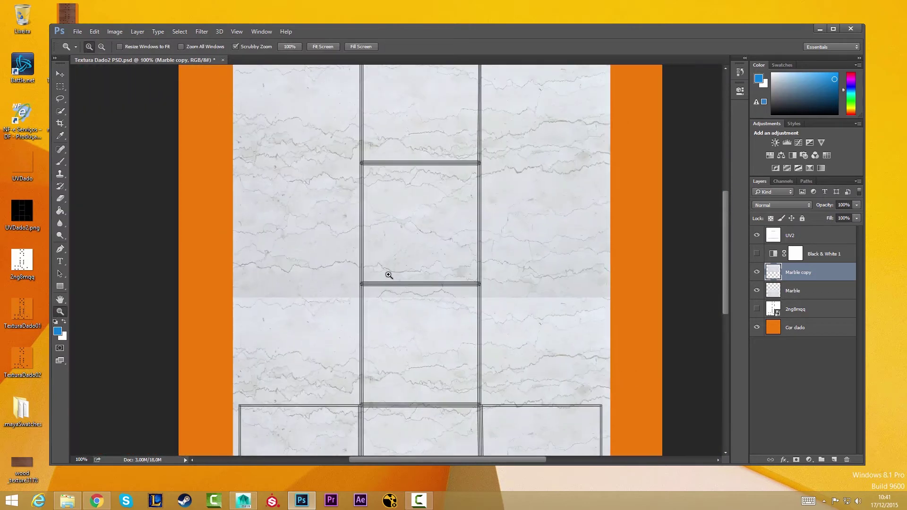
pyautogui.moveTo(395, 270)
pyautogui.mouseDown()
pyautogui.moveTo(392, 238)
pyautogui.moveTo(392, 285)
pyautogui.mouseUp()
pyautogui.moveTo(409, 196); pyautogui.dragTo(409, 251)
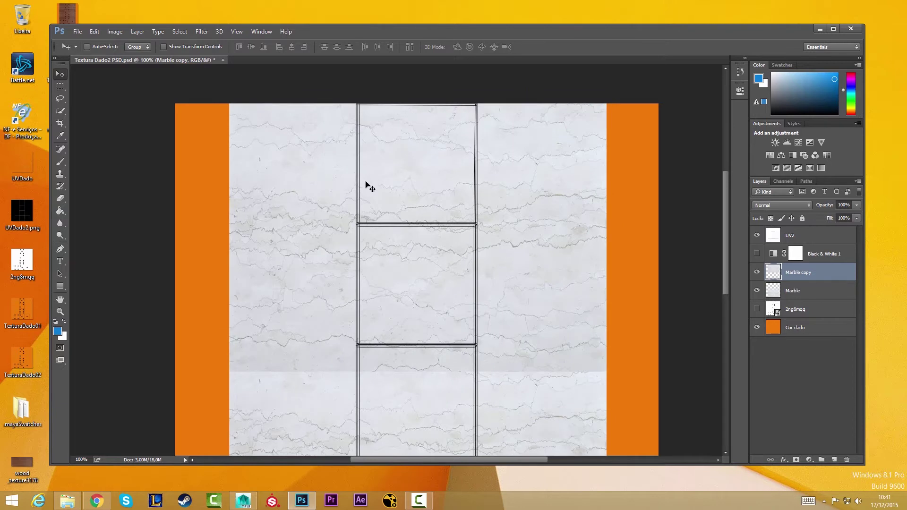
pyautogui.scroll(-3, 367, 279)
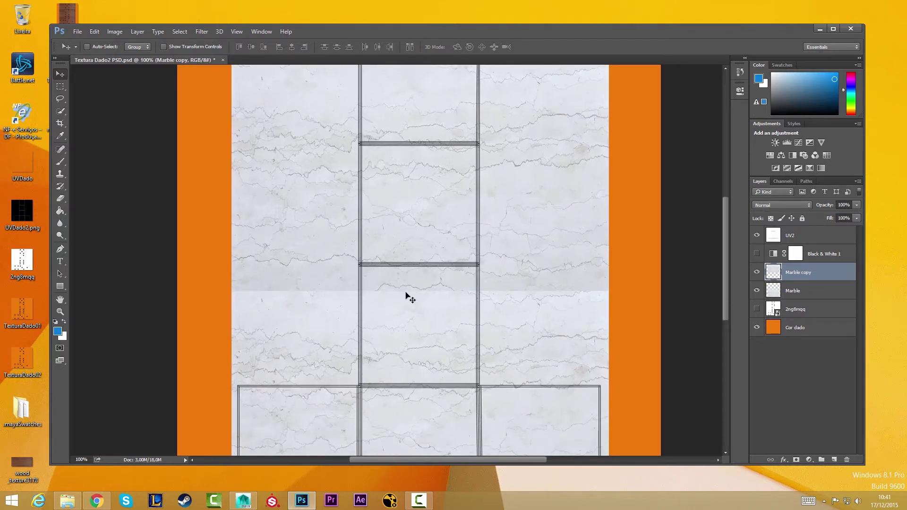
pyautogui.click(755, 273)
pyautogui.click(756, 273)
pyautogui.click(756, 275)
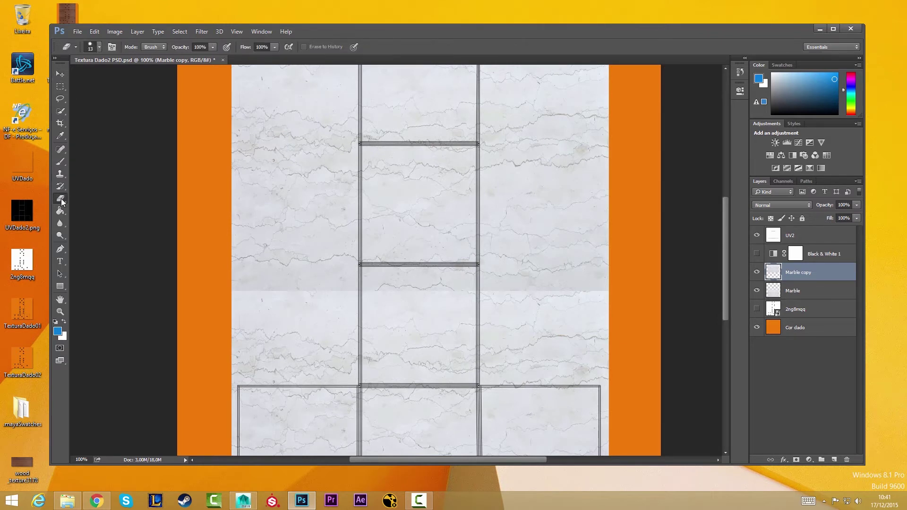
# - Set the eraser brush to 38 px and erase the horizontal seam on Marble copy
pyautogui.rightClick(290, 268)
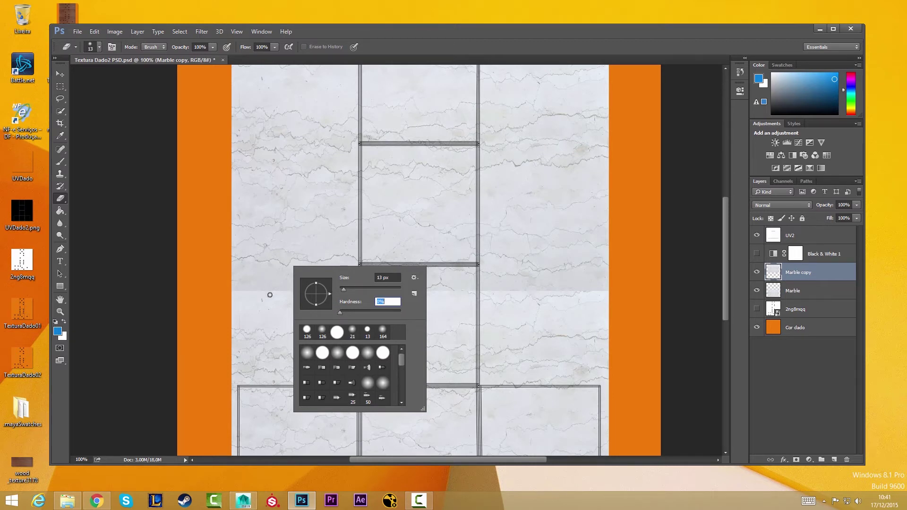
pyautogui.moveTo(345, 288); pyautogui.dragTo(364, 290)
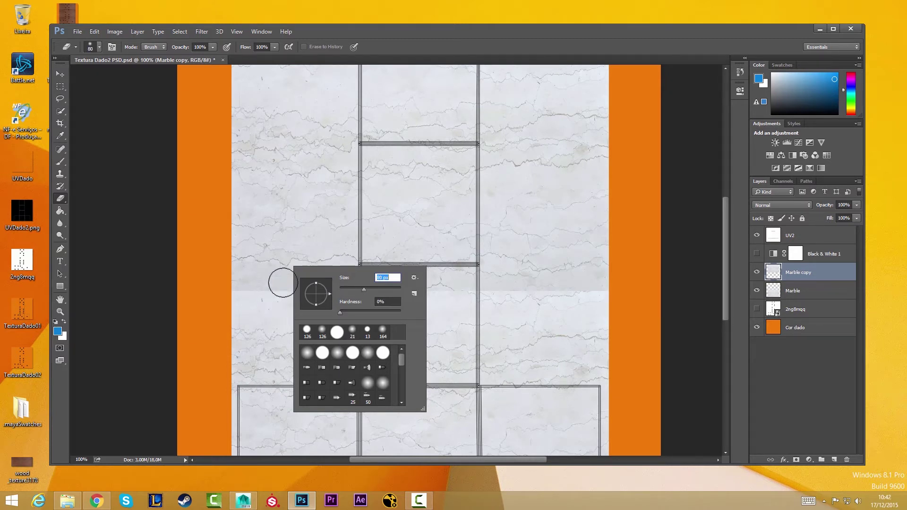
pyautogui.click(389, 64)
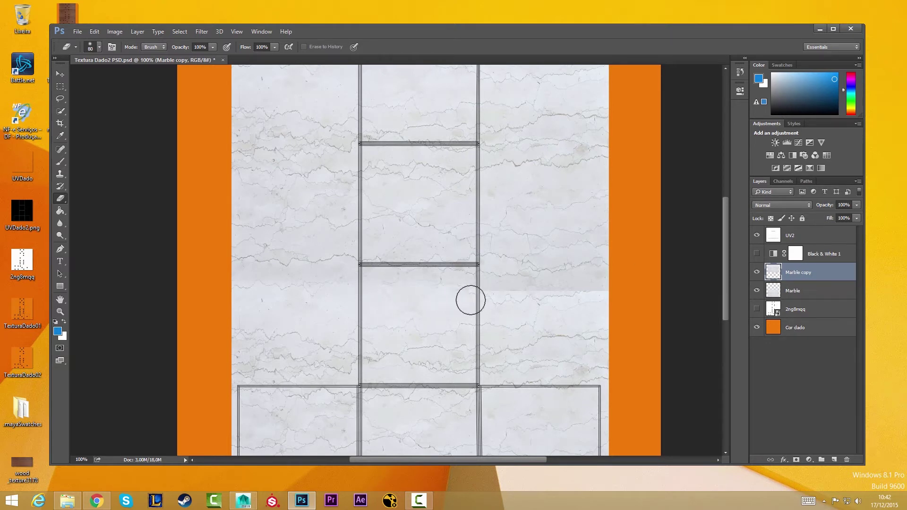
pyautogui.moveTo(508, 300); pyautogui.dragTo(609, 300)
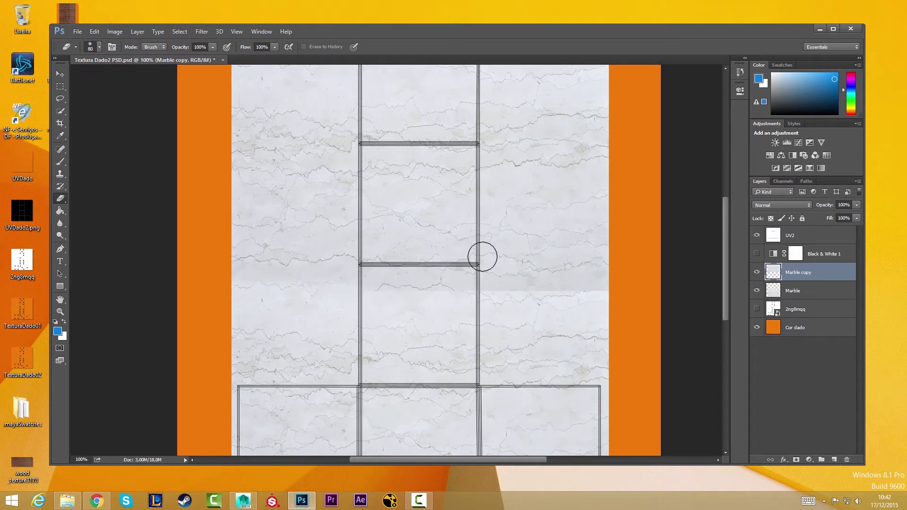
pyautogui.press('v')
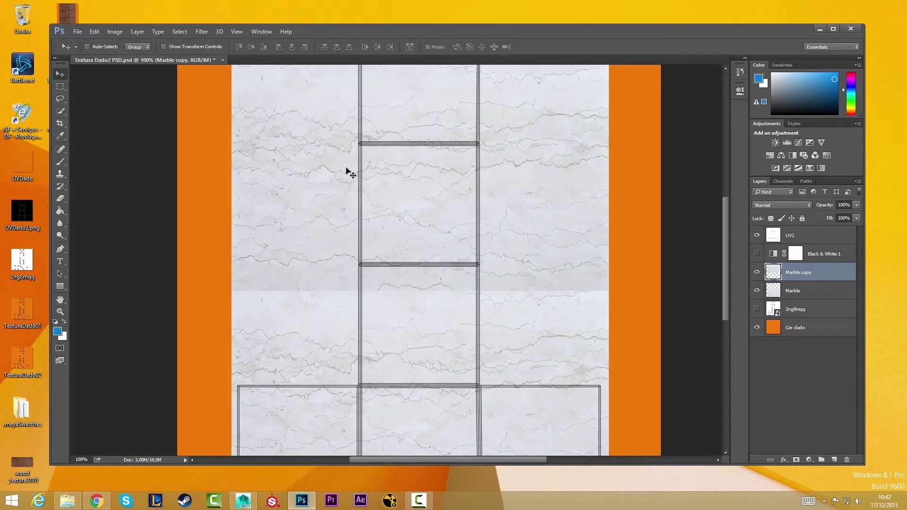
# - Reposition the Marble copy layer and rotate it 180° with Free Transform
pyautogui.moveTo(375, 208); pyautogui.dragTo(365, 236)
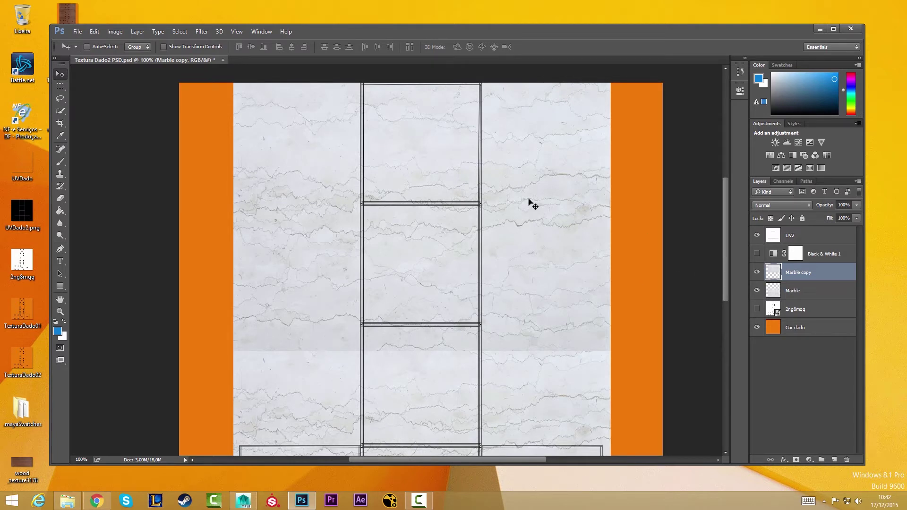
pyautogui.moveTo(603, 276); pyautogui.dragTo(597, 271)
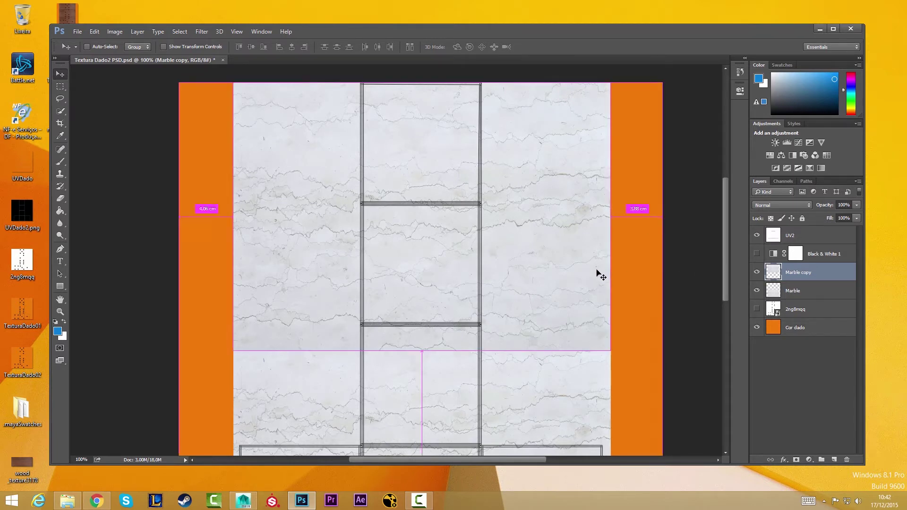
pyautogui.hotkey('ctrl', 't')
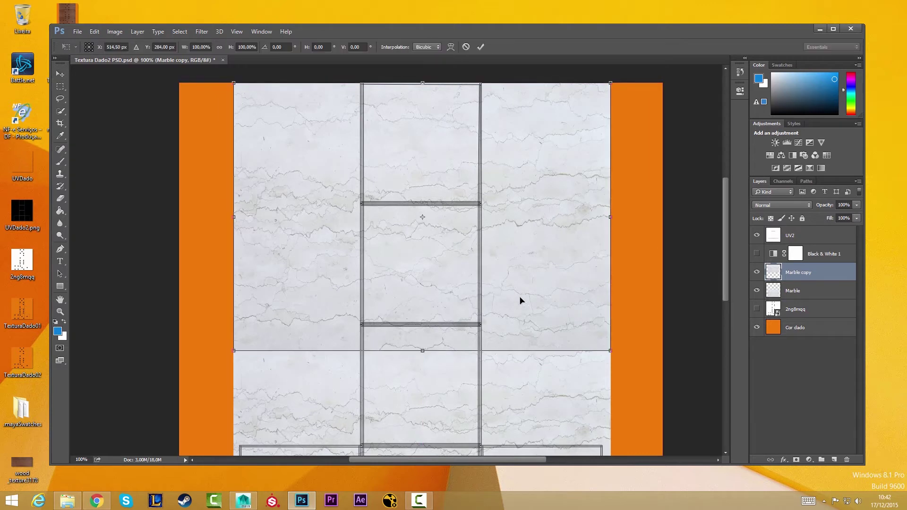
pyautogui.rightClick(310, 294)
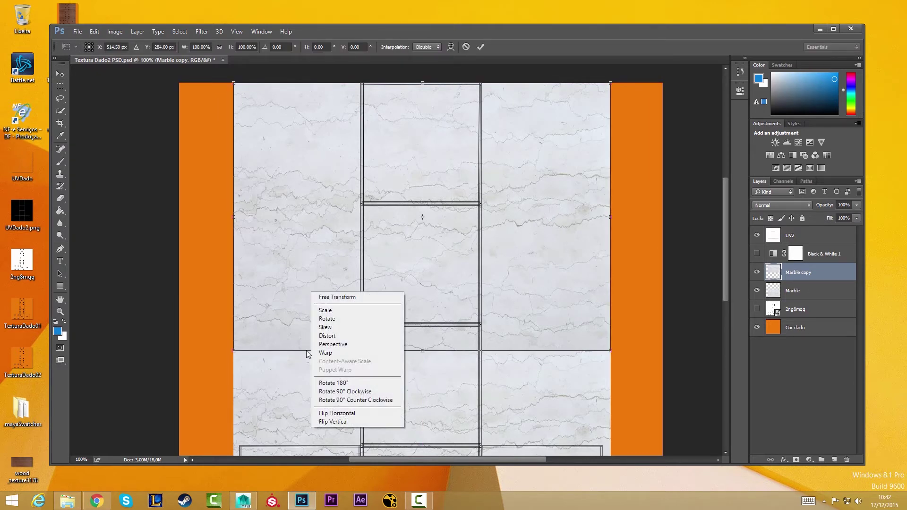
pyautogui.click(354, 383)
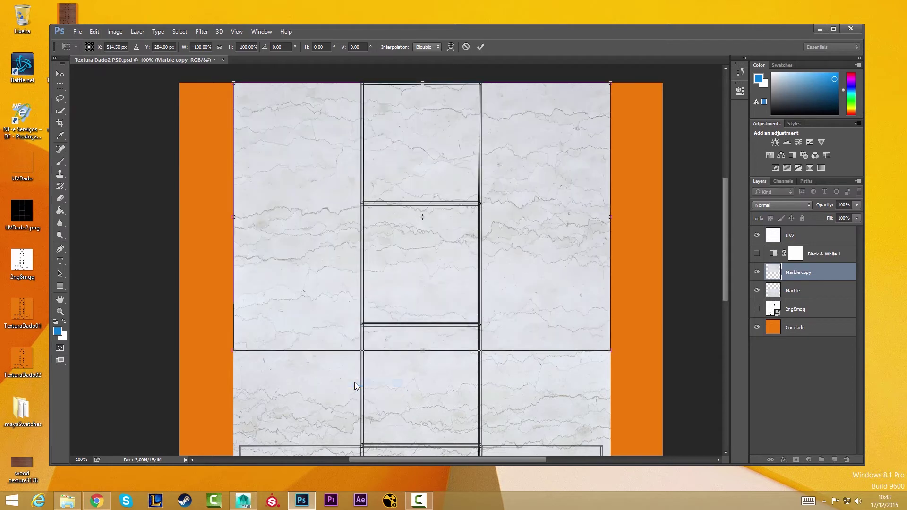
pyautogui.press('Return')
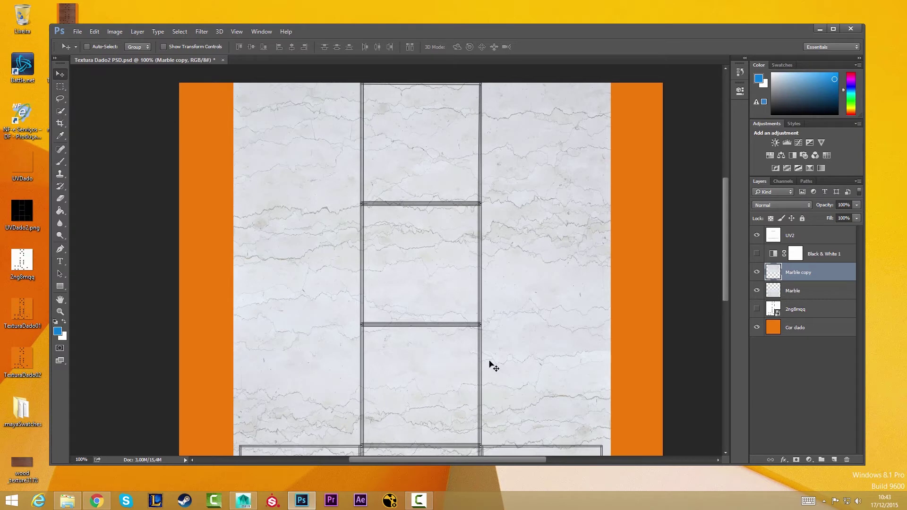
# - Zoom in and erase along the lower seam on the Marble copy layer
pyautogui.press('z')
pyautogui.click(602, 353)
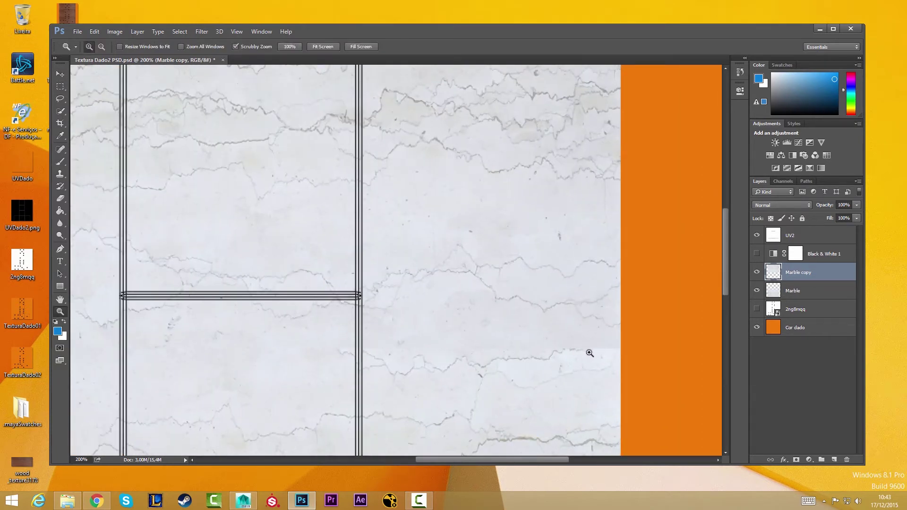
pyautogui.press('e')
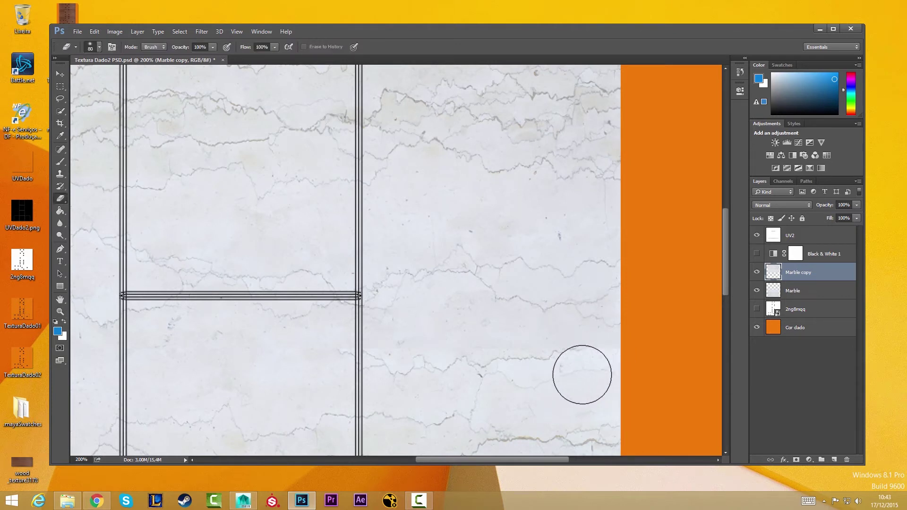
pyautogui.moveTo(582, 375); pyautogui.dragTo(342, 371)
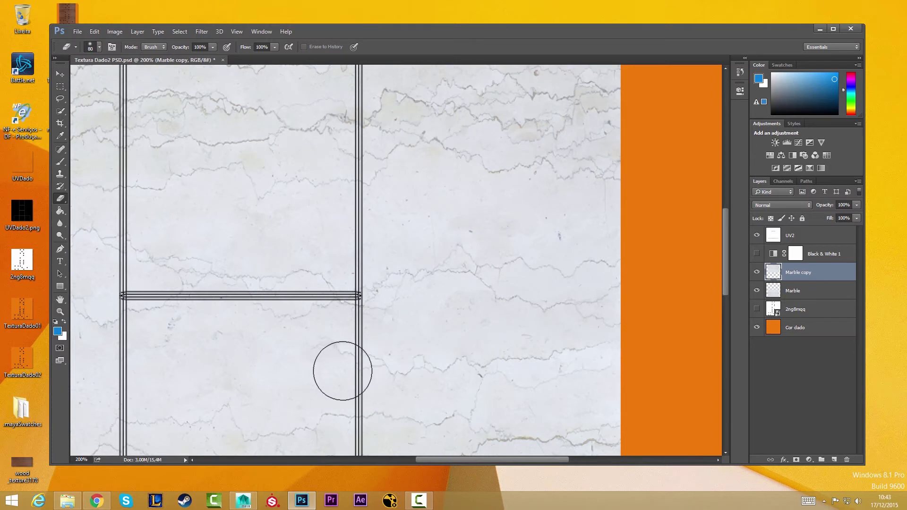
pyautogui.moveTo(330, 365); pyautogui.dragTo(466, 314)
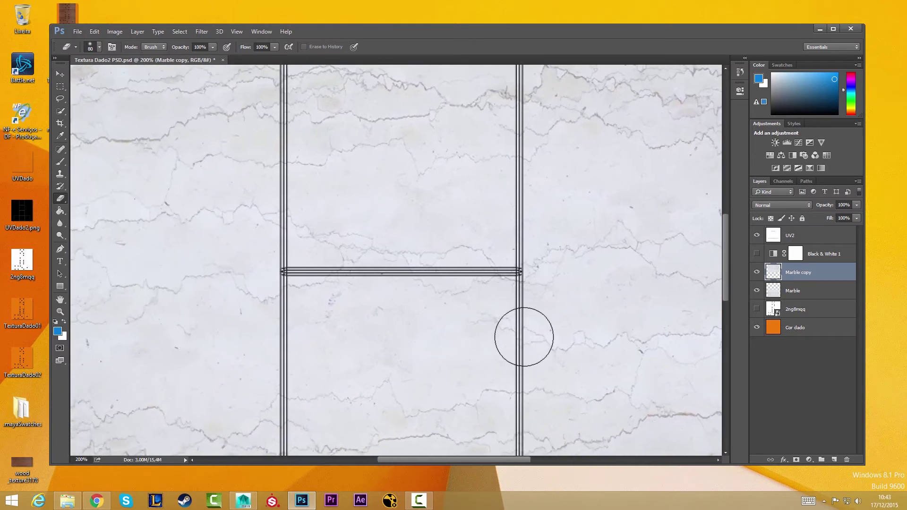
pyautogui.moveTo(524, 337); pyautogui.dragTo(354, 347)
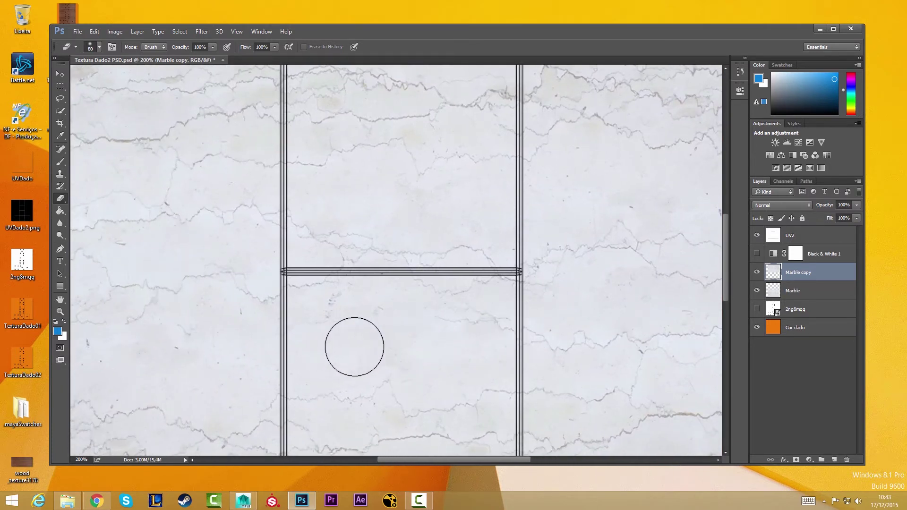
pyautogui.moveTo(248, 348); pyautogui.dragTo(376, 342)
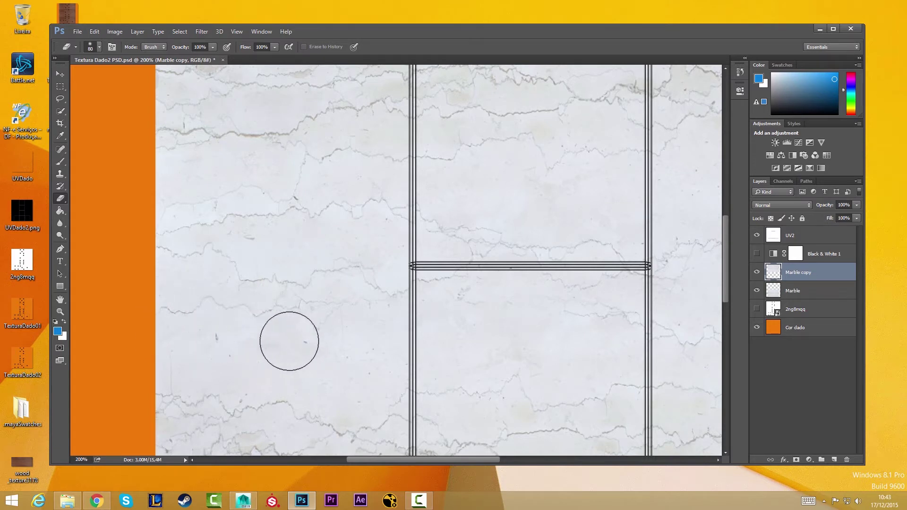
# - Toggle Marble copy and Marble visibility to inspect the blend, undo one stroke, and zoom out
pyautogui.click(757, 274)
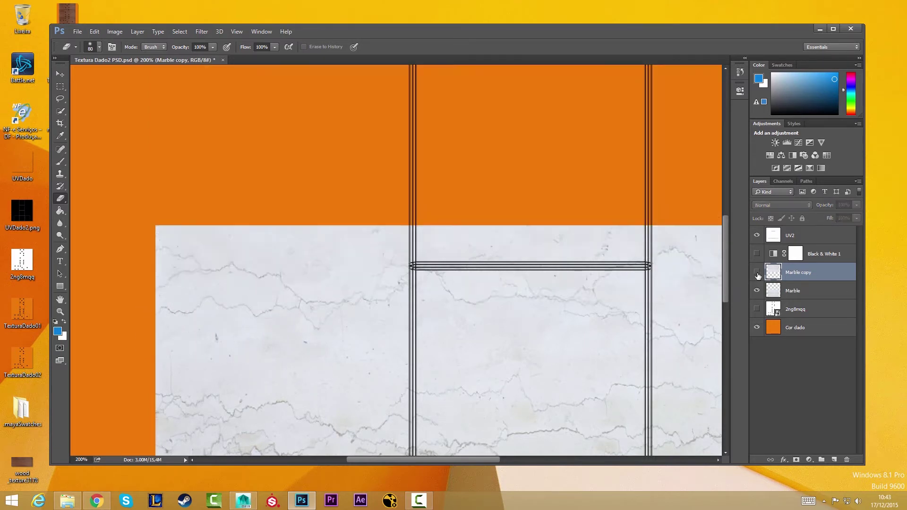
pyautogui.click(757, 273)
pyautogui.click(756, 274)
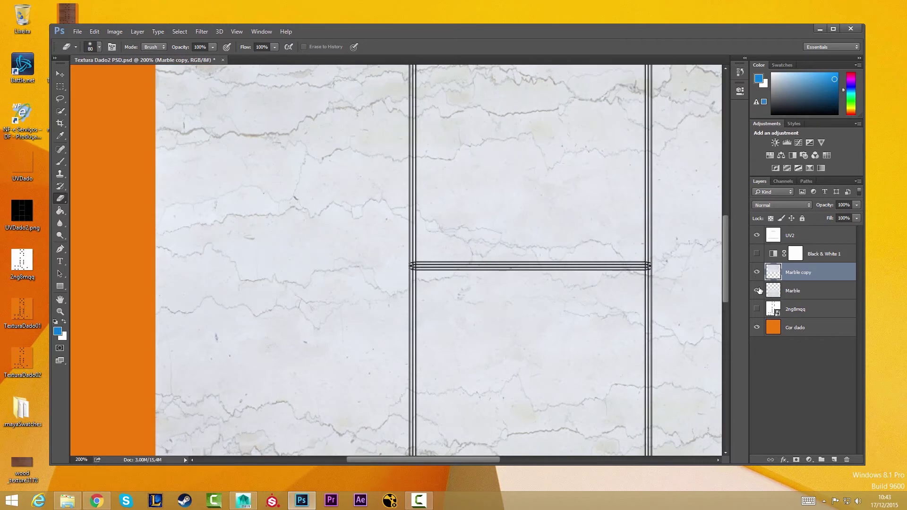
pyautogui.click(757, 291)
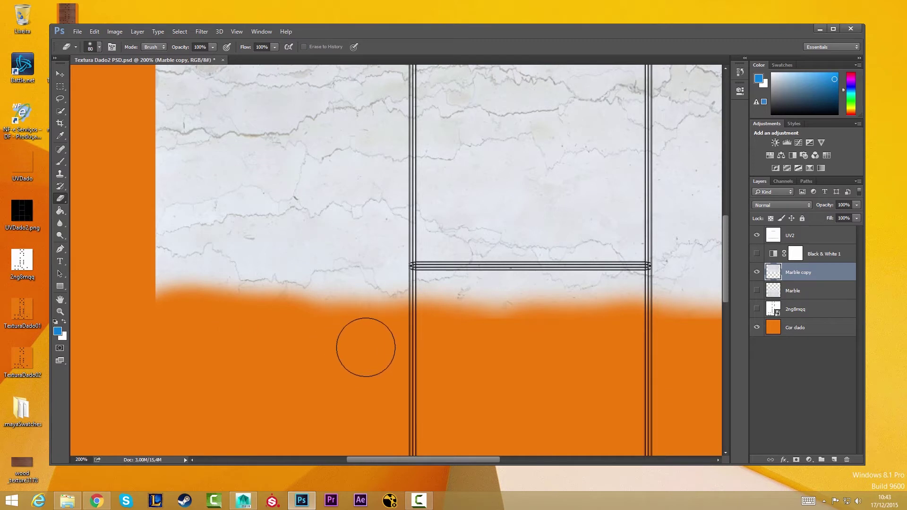
pyautogui.moveTo(551, 332); pyautogui.dragTo(278, 322)
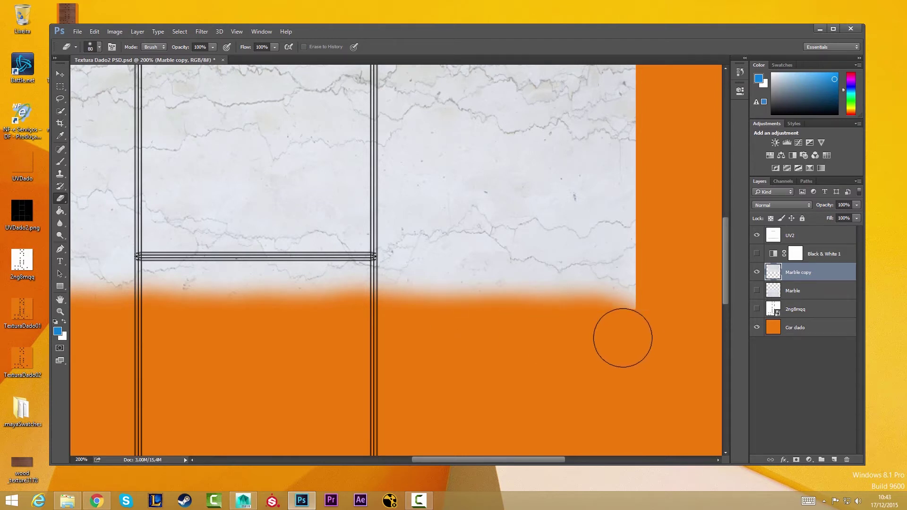
pyautogui.hotkey('ctrl', 'z')
pyautogui.click(757, 291)
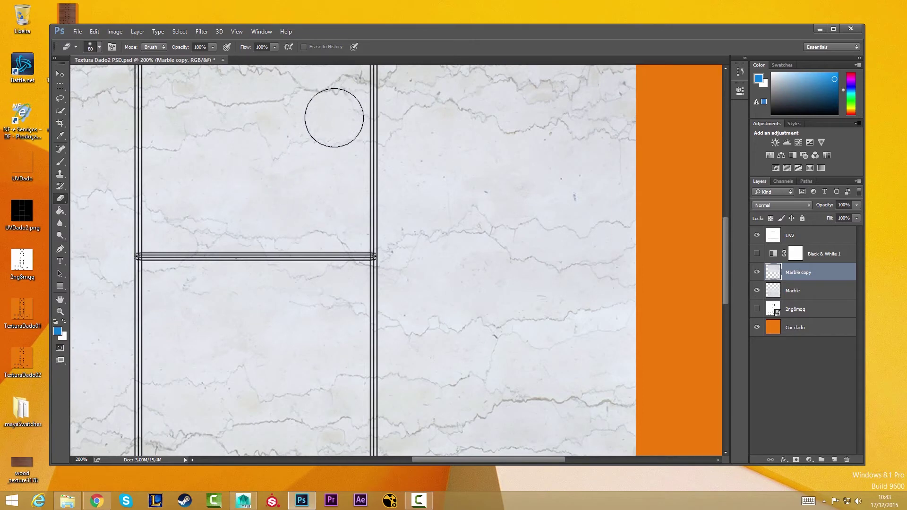
pyautogui.moveTo(276, 139); pyautogui.dragTo(421, 146)
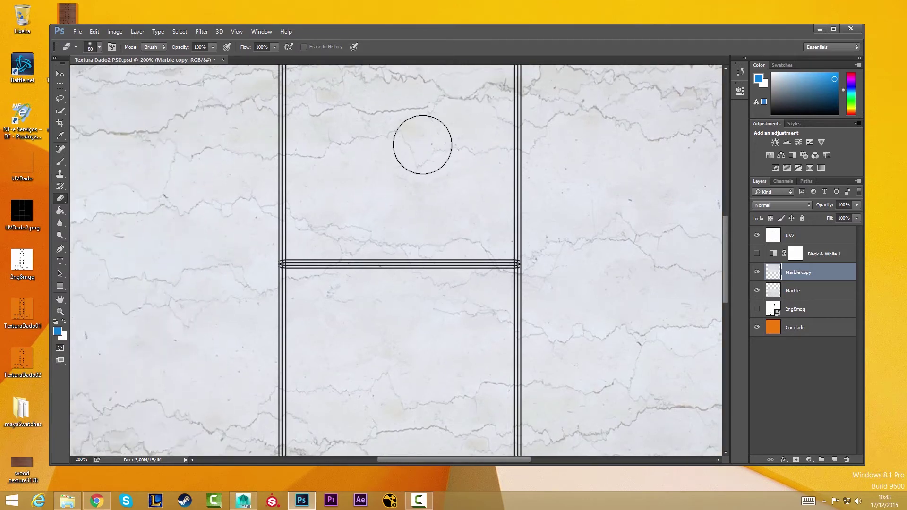
pyautogui.press('z')
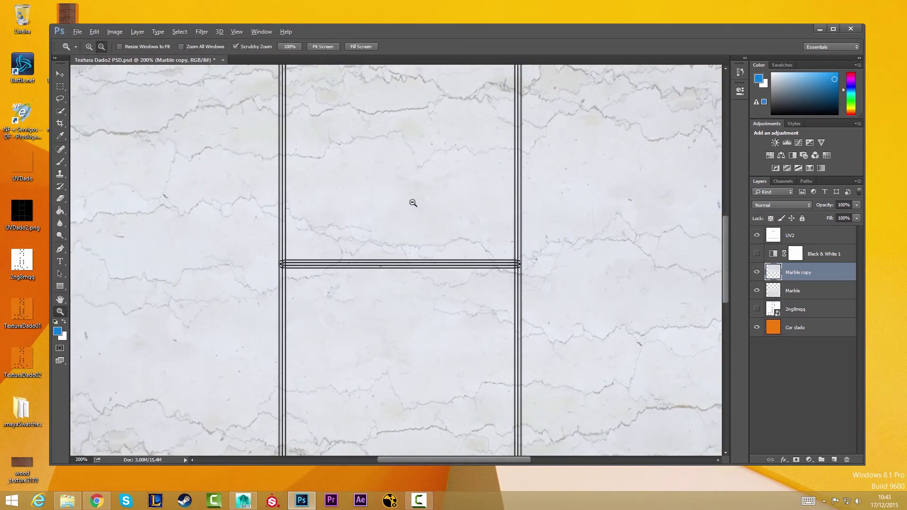
pyautogui.keyDown('alt'); pyautogui.click(414, 203); pyautogui.keyUp('alt')
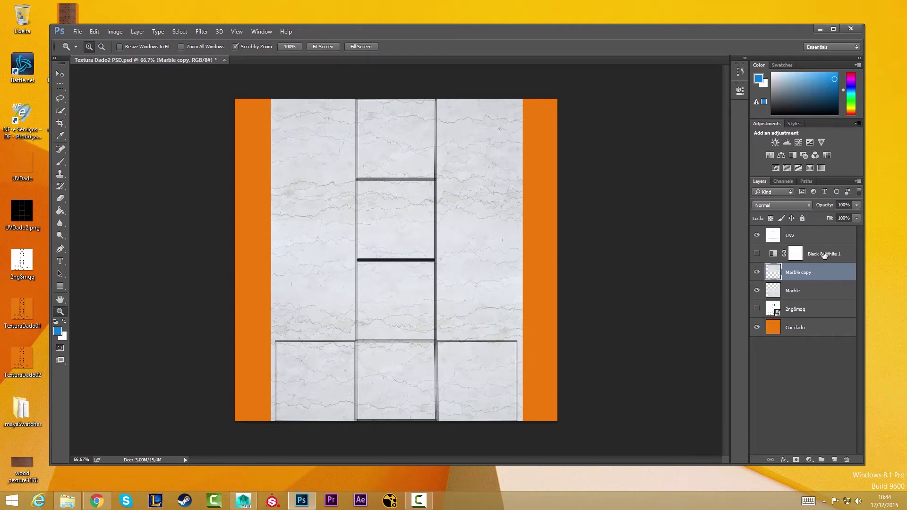
# - Zoom in, then place and delete a test text entry on the lower-left face
pyautogui.press('t')
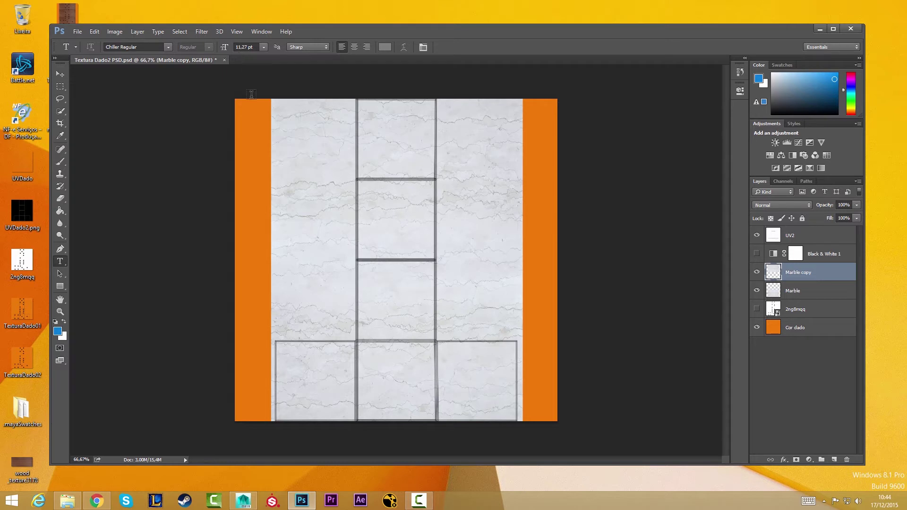
pyautogui.press('z')
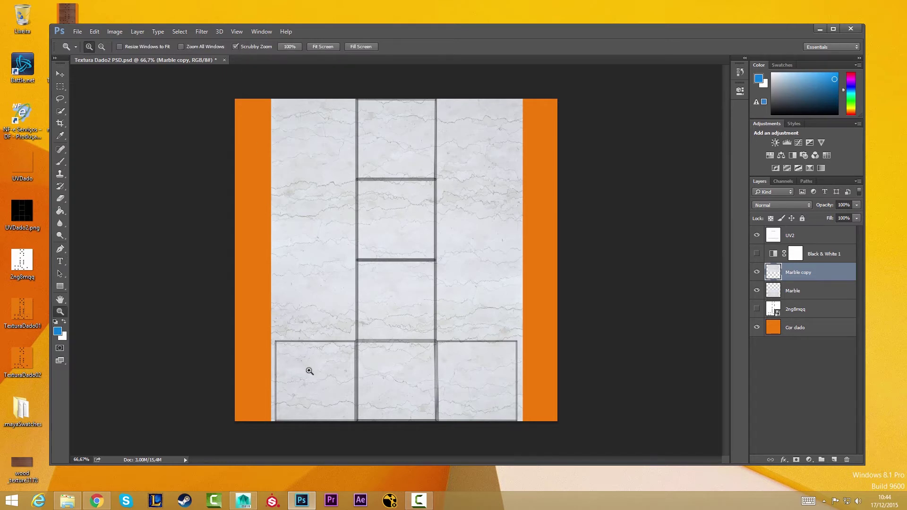
pyautogui.click(307, 368)
pyautogui.press('t')
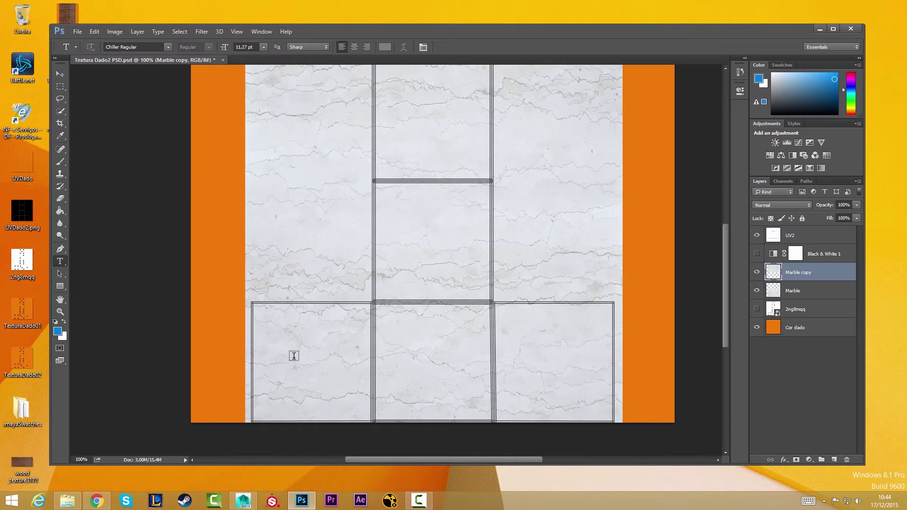
pyautogui.click(292, 350)
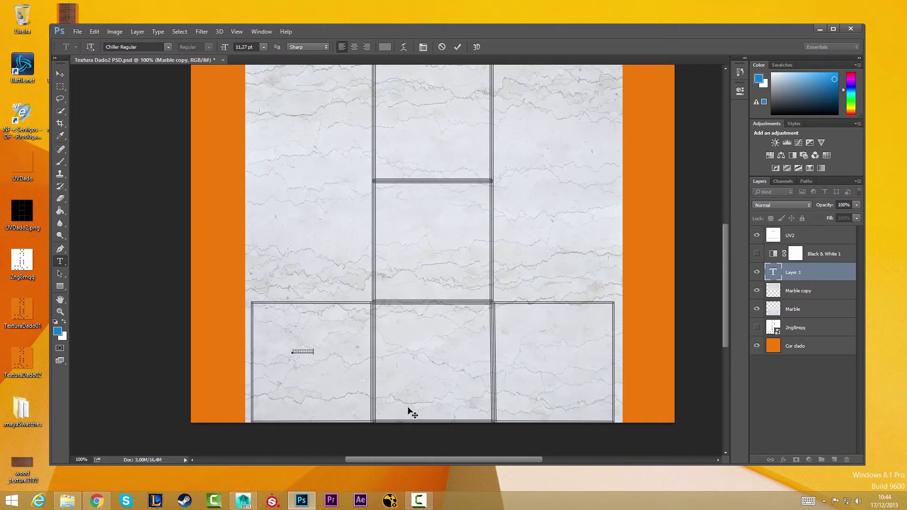
pyautogui.hotkey('ctrl', 'Return')
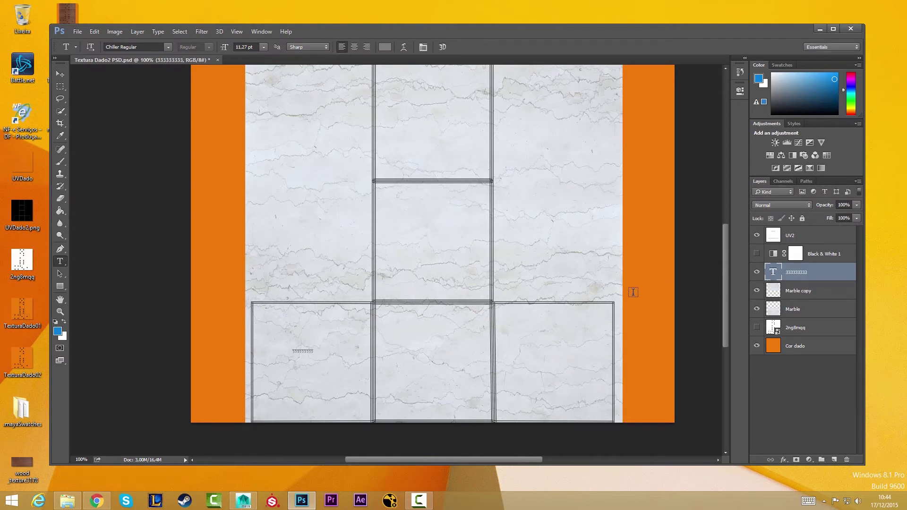
pyautogui.press('Delete')
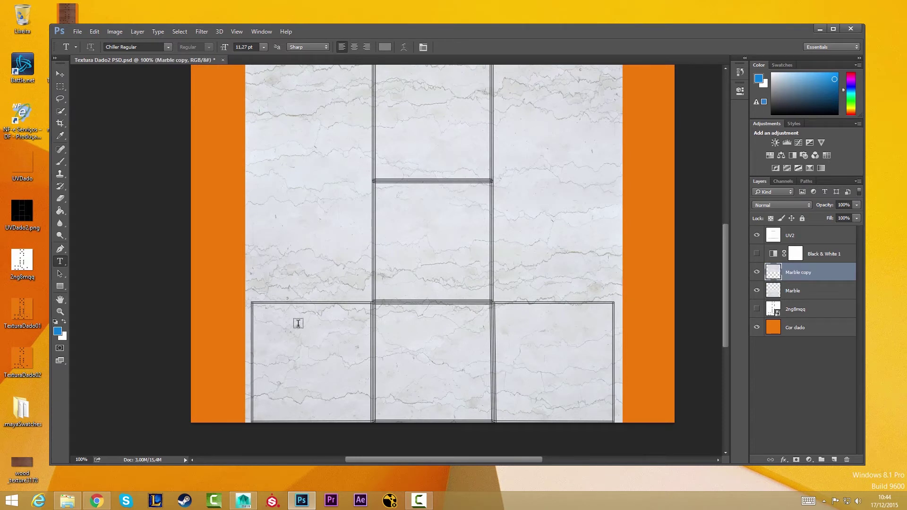
# - Raise the Chiller font size to about 24 pt and start a new lower-left text entry
pyautogui.click(226, 48)
pyautogui.moveTo(225, 49); pyautogui.dragTo(226, 50)
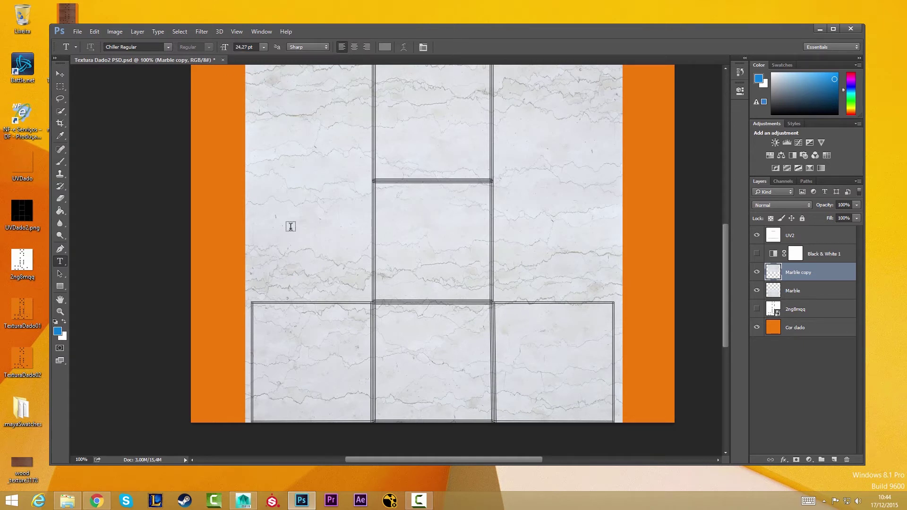
pyautogui.click(302, 366)
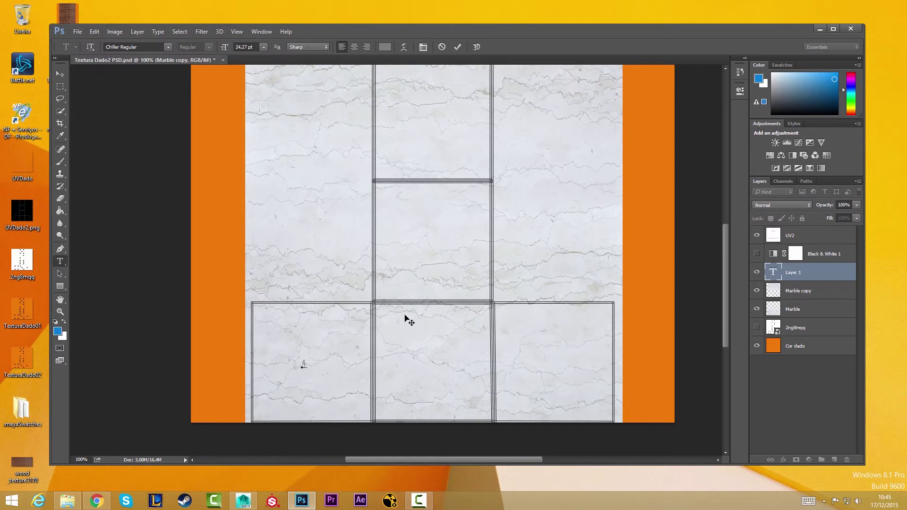
# - Commit the 4 and move layer 2ng8mqq above Black & White 1, checking it briefly
pyautogui.hotkey('ctrl', 'Return')
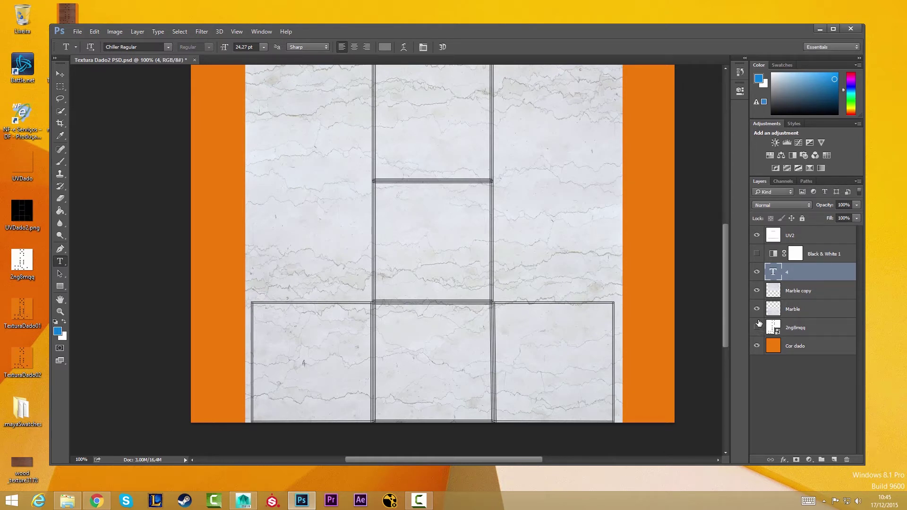
pyautogui.click(795, 330)
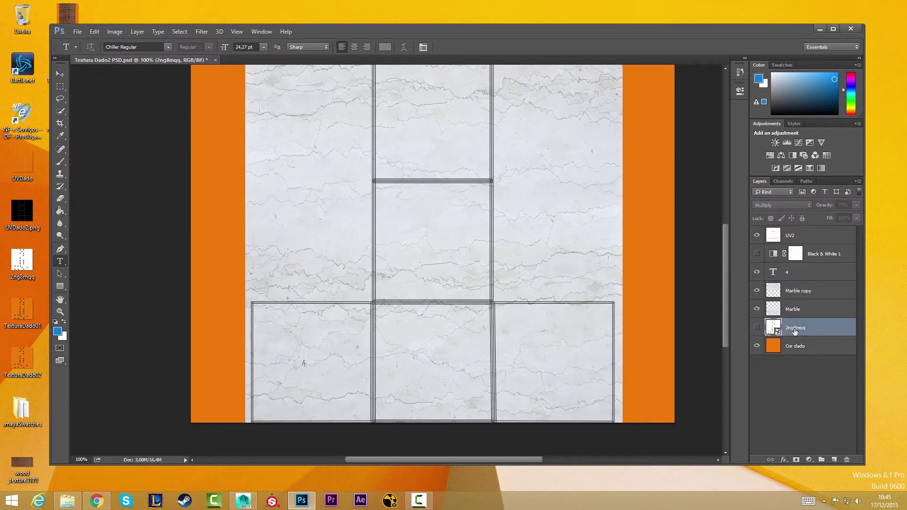
pyautogui.moveTo(796, 332); pyautogui.dragTo(798, 252)
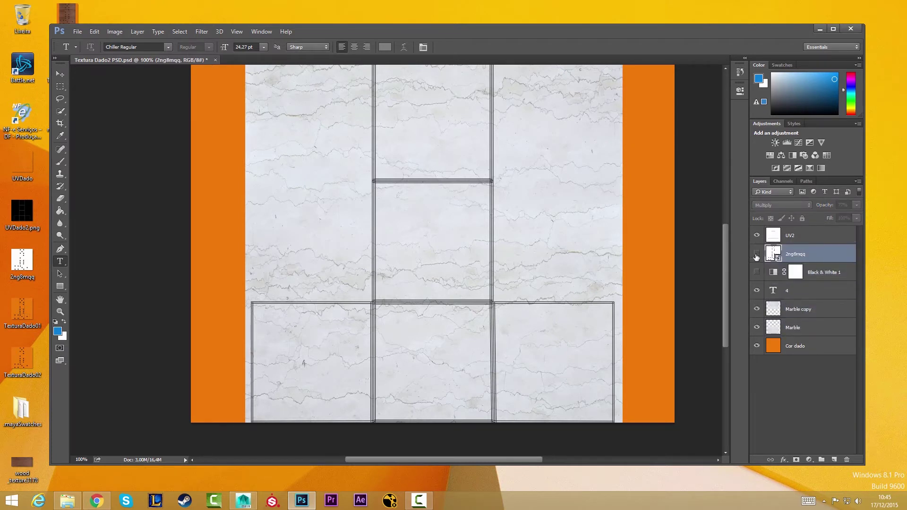
pyautogui.click(758, 256)
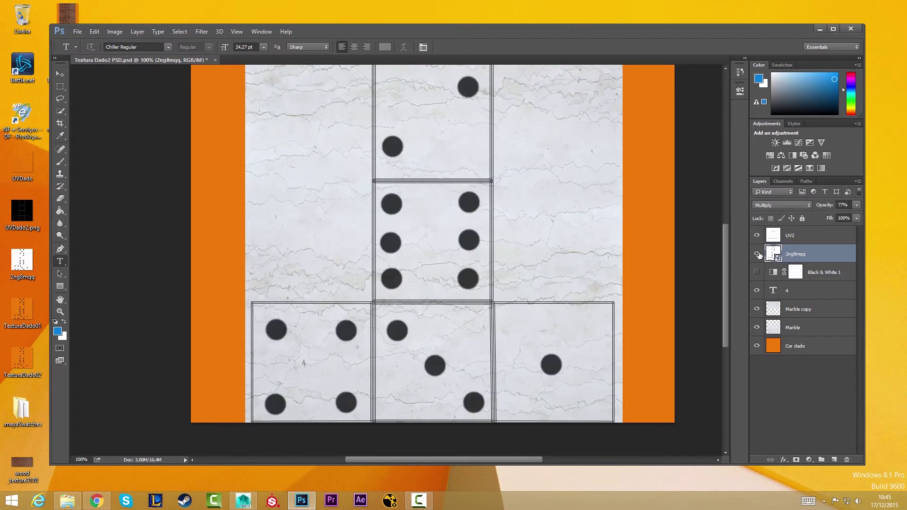
pyautogui.click(757, 255)
pyautogui.click(792, 289)
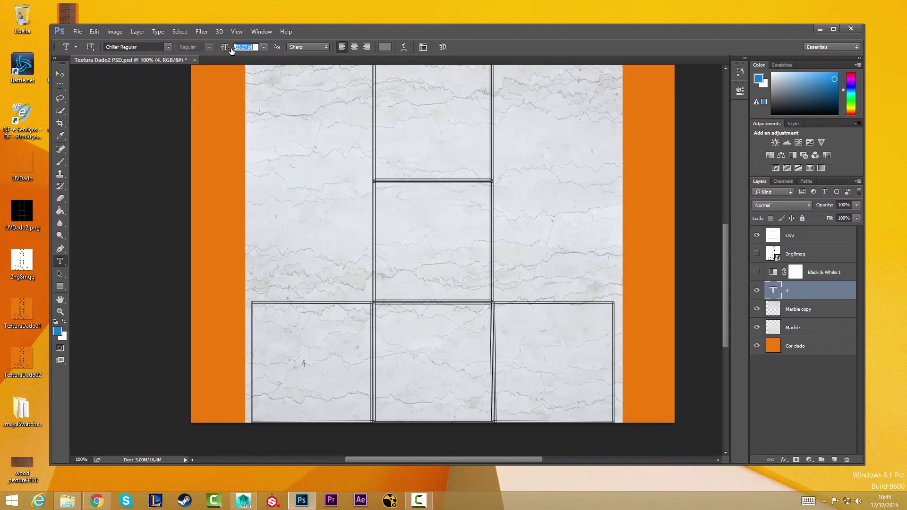
# - Increase the 4's font size, nudge it lower, and scale it to about triple size
pyautogui.moveTo(226, 51); pyautogui.dragTo(232, 50)
pyautogui.press('v')
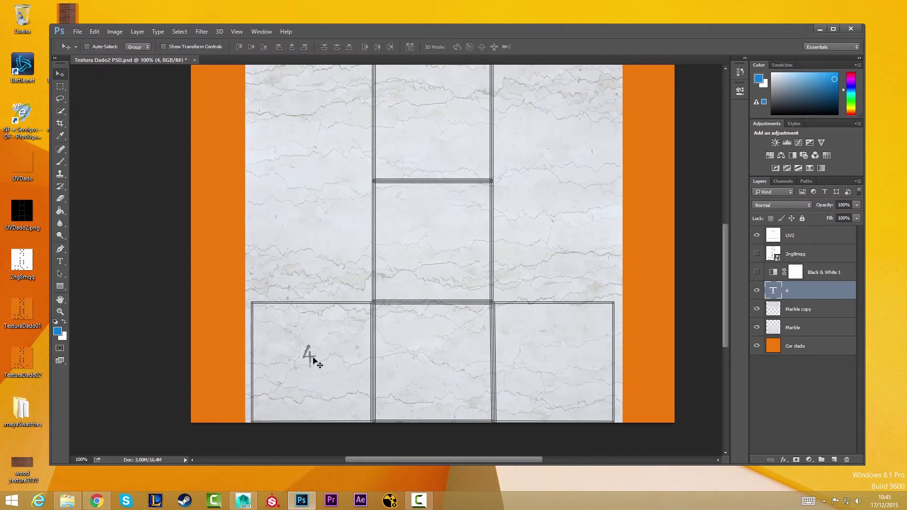
pyautogui.moveTo(304, 362); pyautogui.dragTo(313, 367)
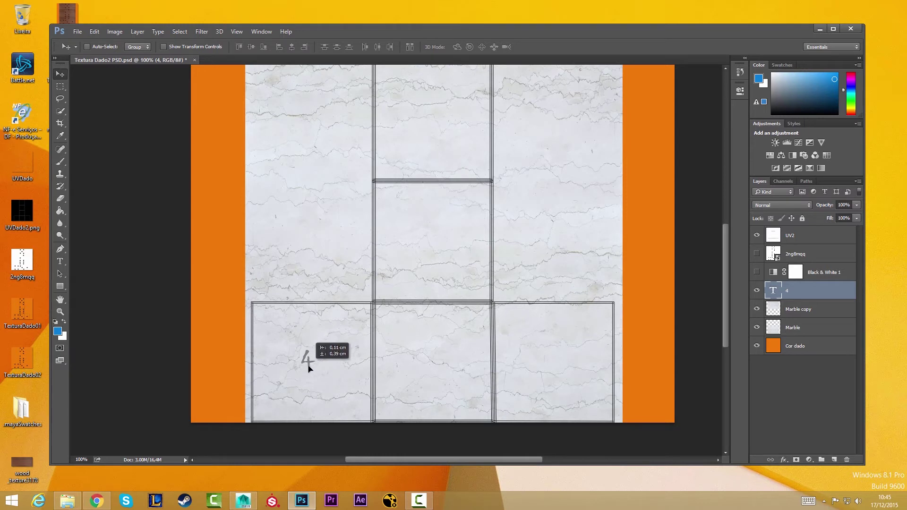
pyautogui.press('ctrl')
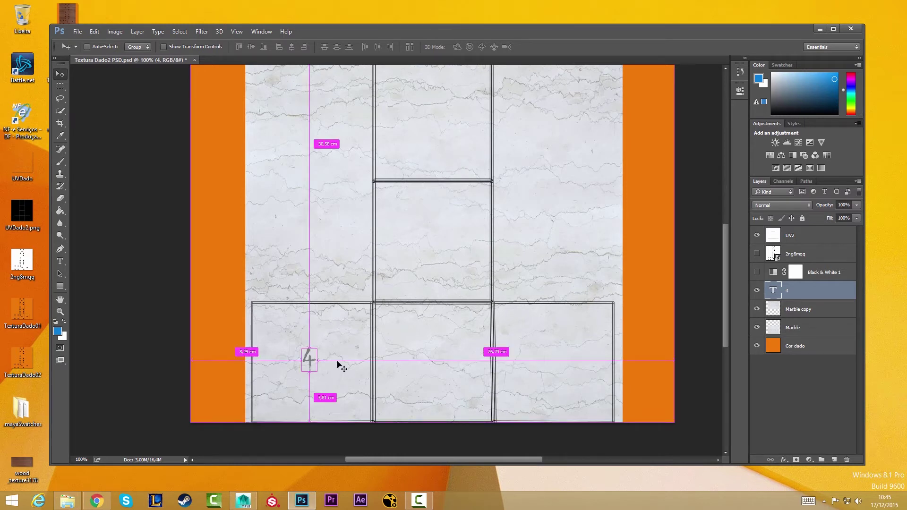
pyautogui.hotkey('ctrl', 't')
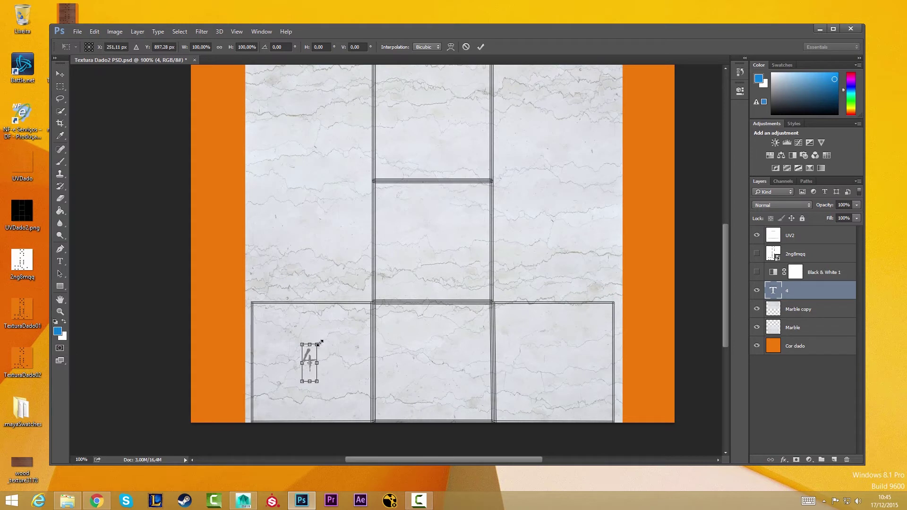
pyautogui.moveTo(319, 343)
pyautogui.mouseDown()
pyautogui.moveTo(351, 327)
pyautogui.moveTo(325, 326)
pyautogui.moveTo(311, 350)
pyautogui.moveTo(358, 323)
pyautogui.moveTo(370, 327)
pyautogui.mouseUp()
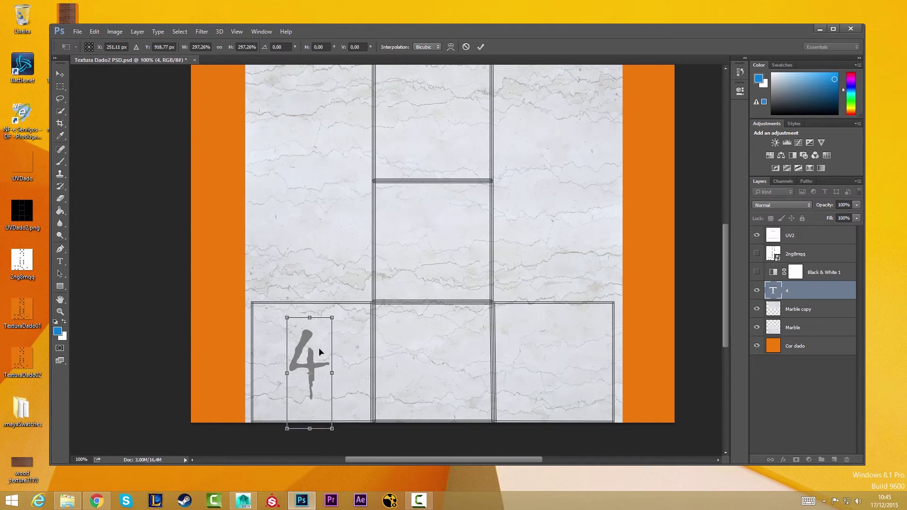
pyautogui.press('Return')
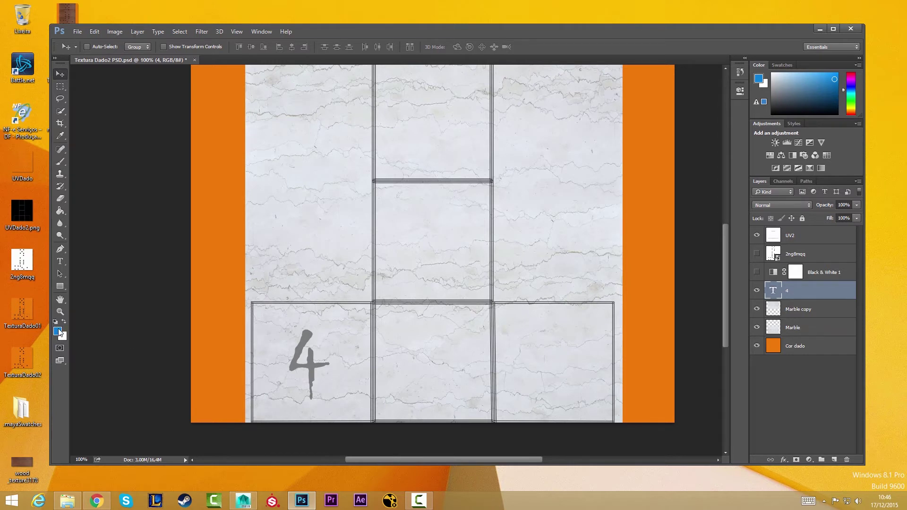
# - Nudge the 4 into place, duplicate it, and move the copy into the middle lower square
pyautogui.press('t')
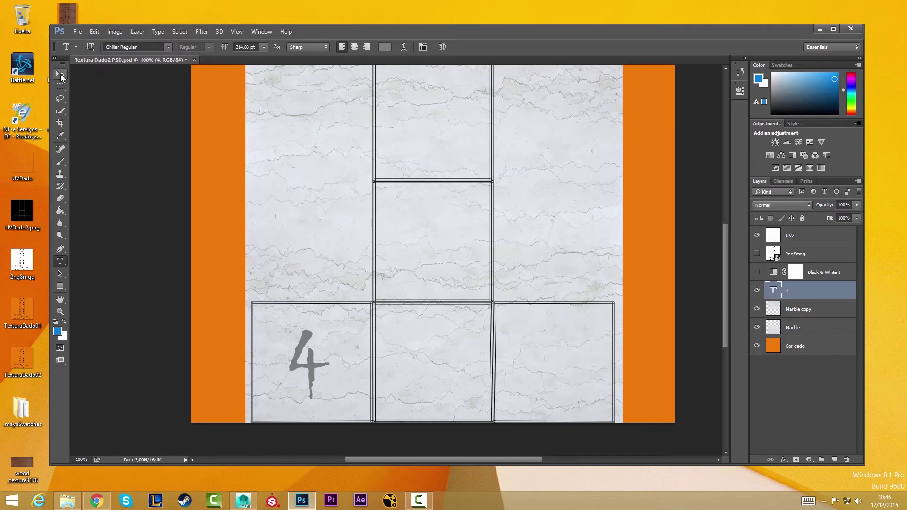
pyautogui.press('v')
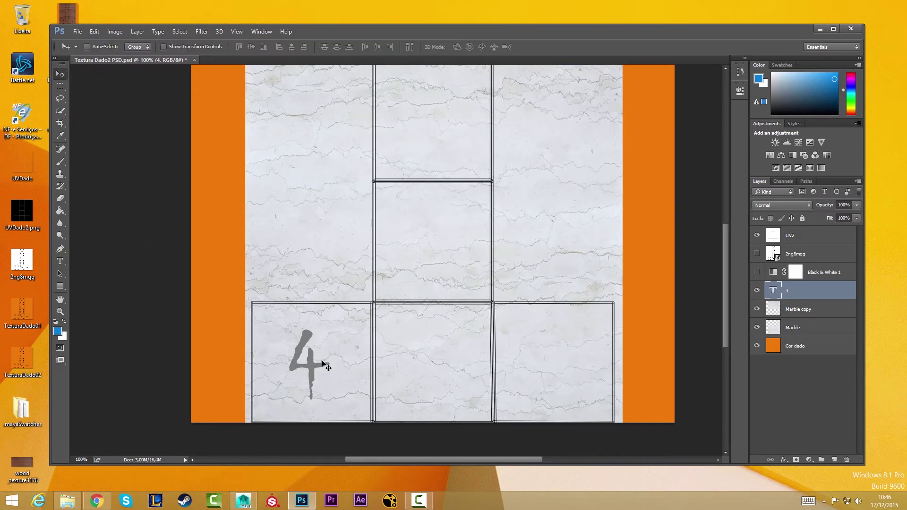
pyautogui.moveTo(322, 363); pyautogui.dragTo(324, 365)
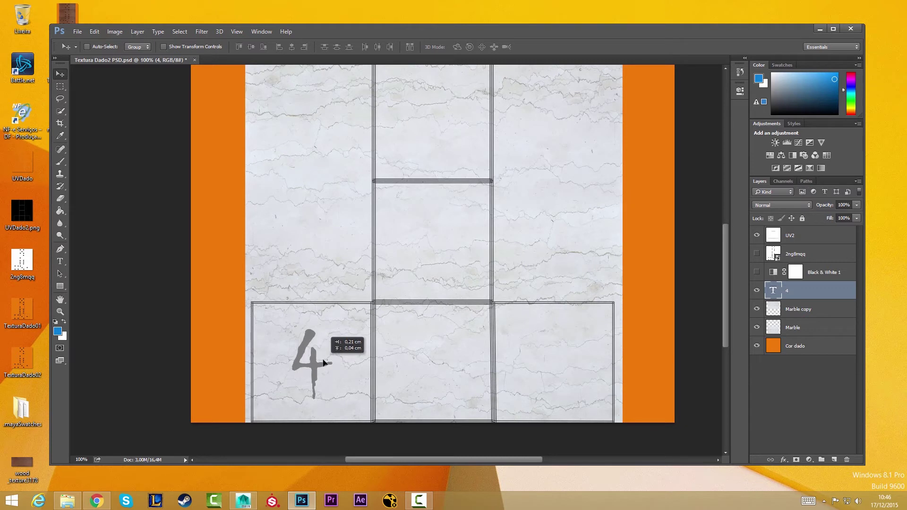
pyautogui.click(345, 410)
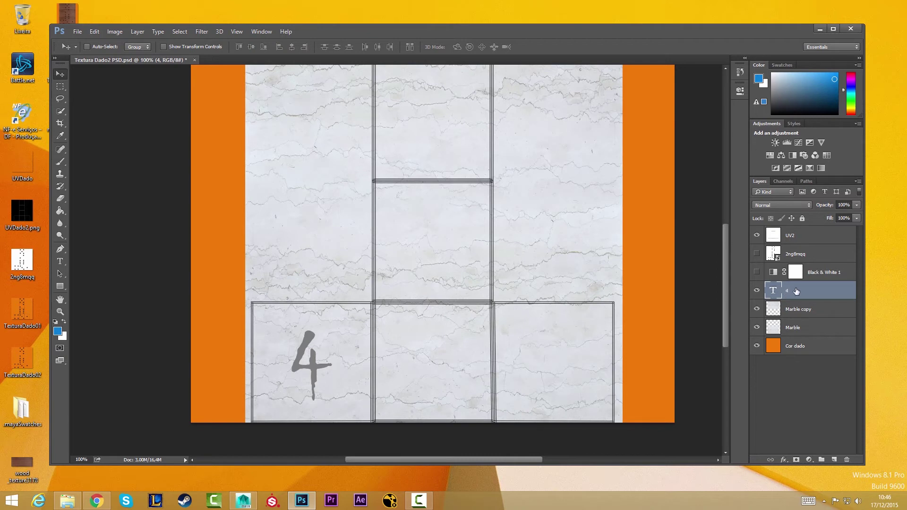
pyautogui.hotkey('ctrl', 'j')
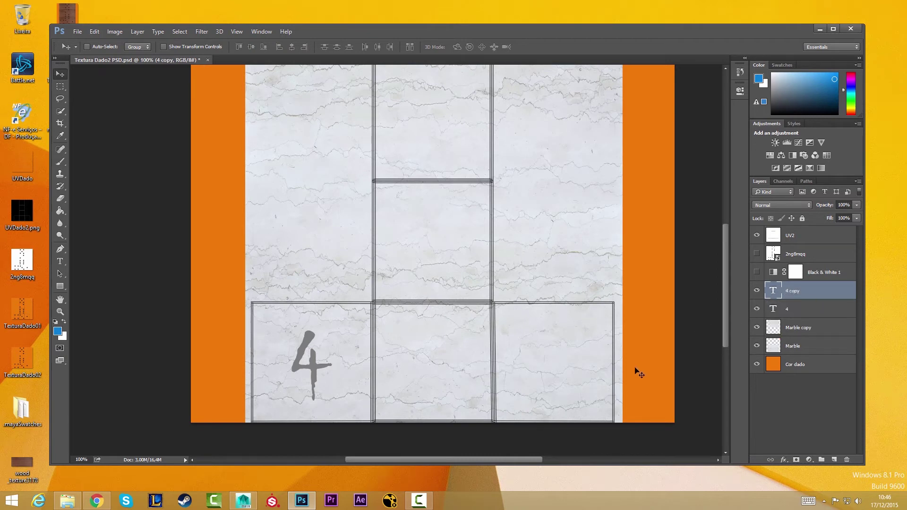
pyautogui.moveTo(331, 370); pyautogui.dragTo(449, 369)
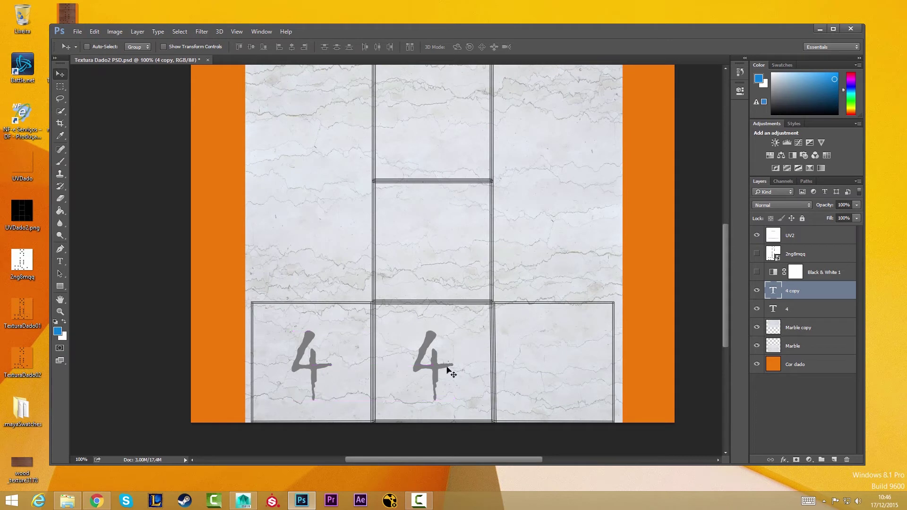
pyautogui.click(756, 254)
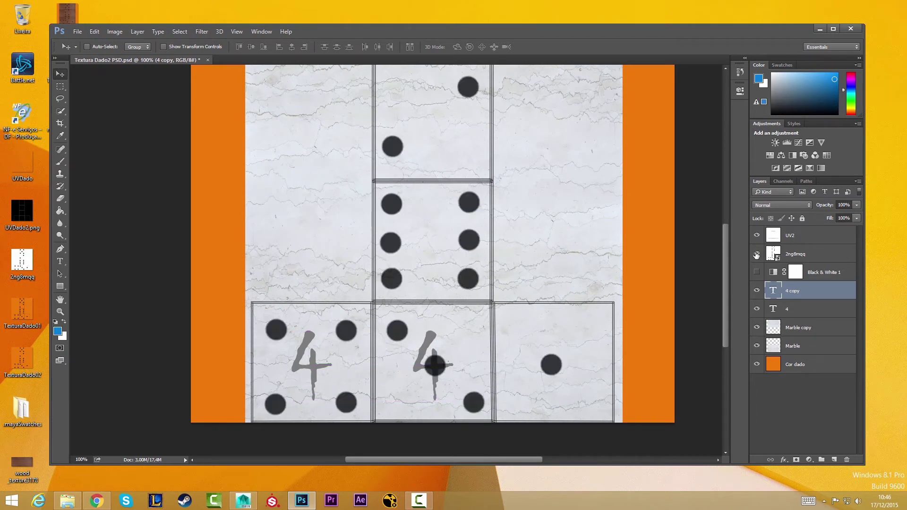
pyautogui.click(757, 254)
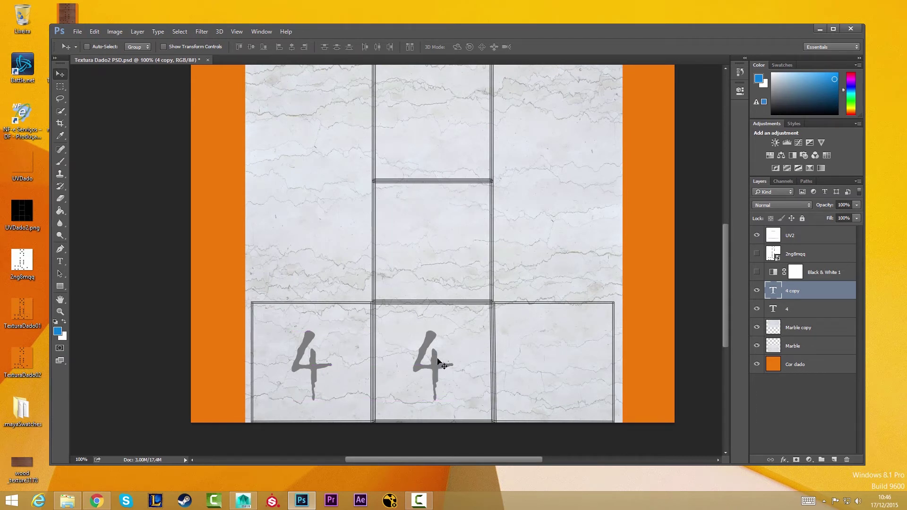
pyautogui.press('t')
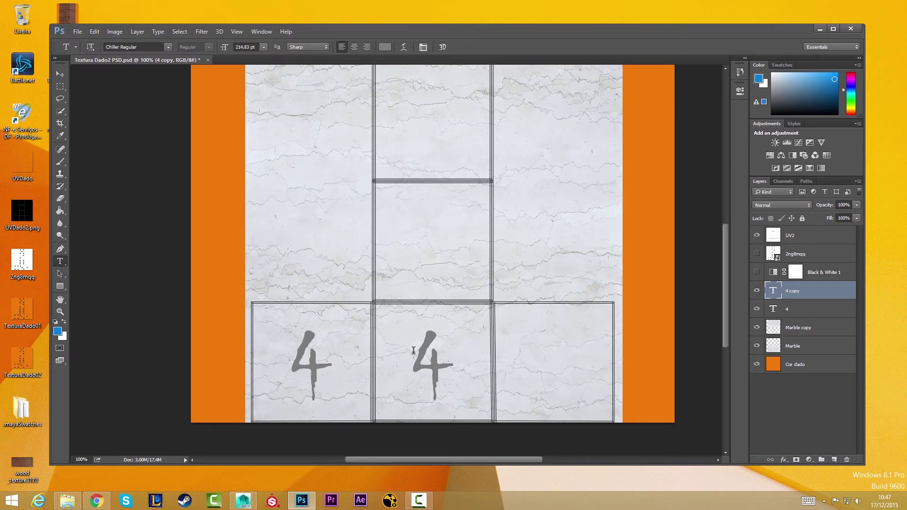
# - Change the second 4's digit to 3
pyautogui.click(413, 353)
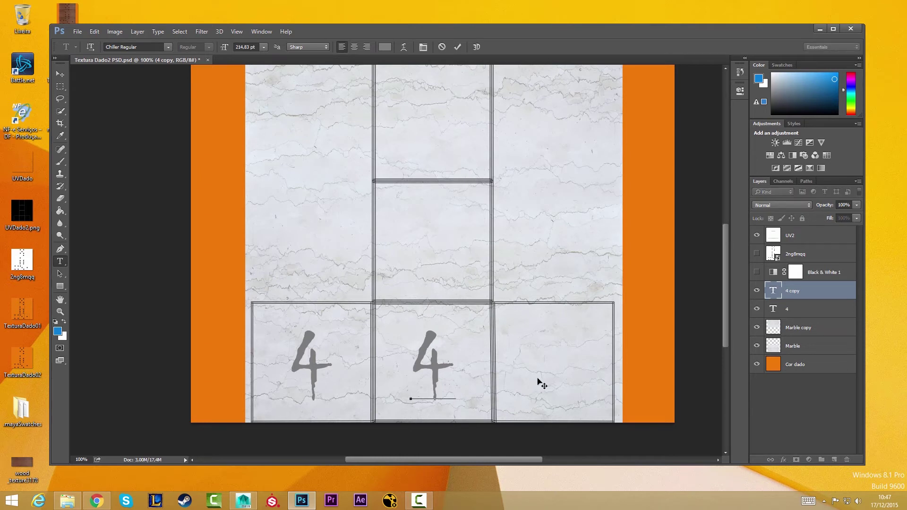
pyautogui.press('Delete')
pyautogui.write('3')
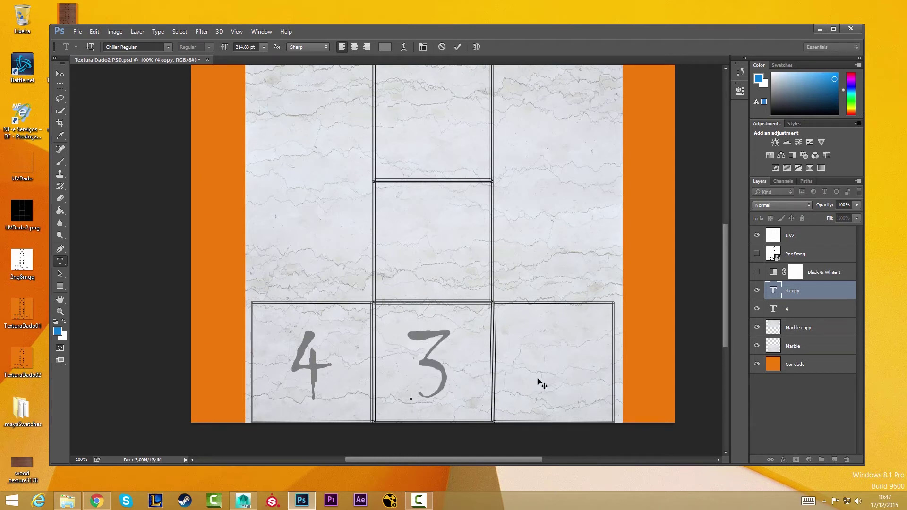
pyautogui.click(542, 386)
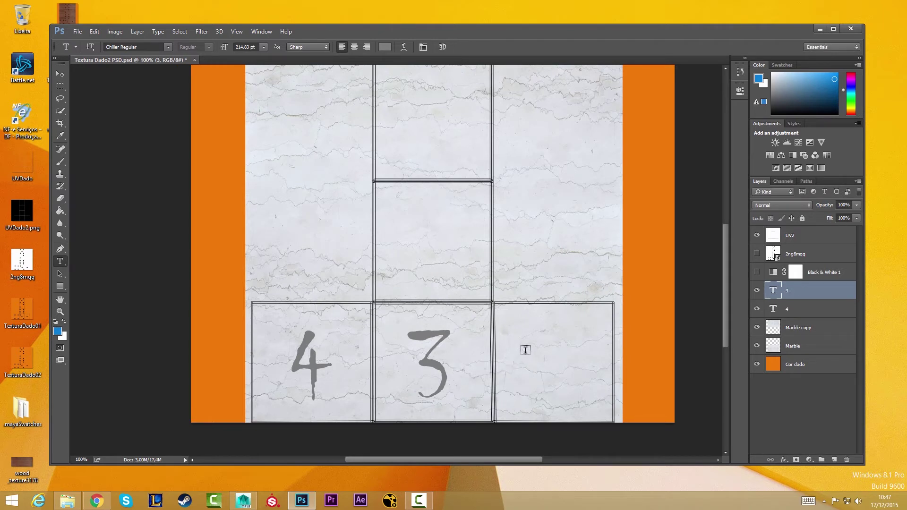
# - Duplicate the 3 and move the copy into the lower-right square
pyautogui.hotkey('ctrl', 'j')
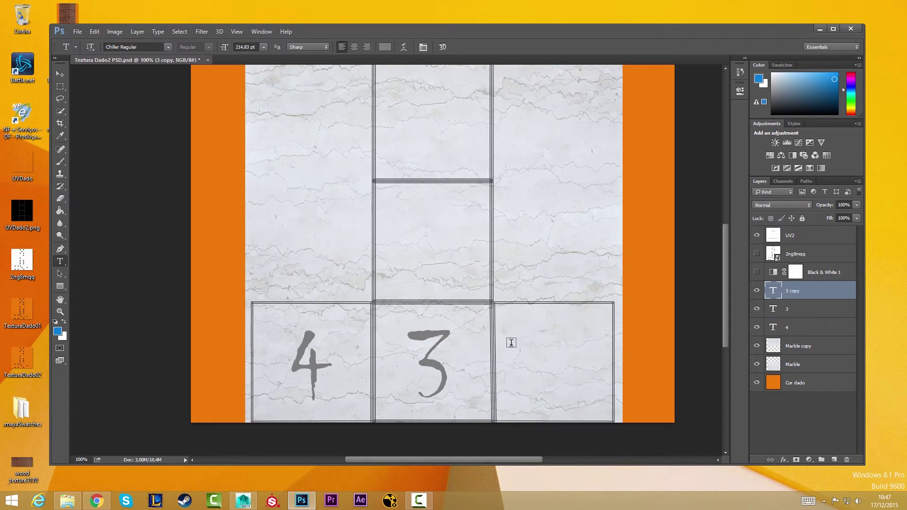
pyautogui.press('v')
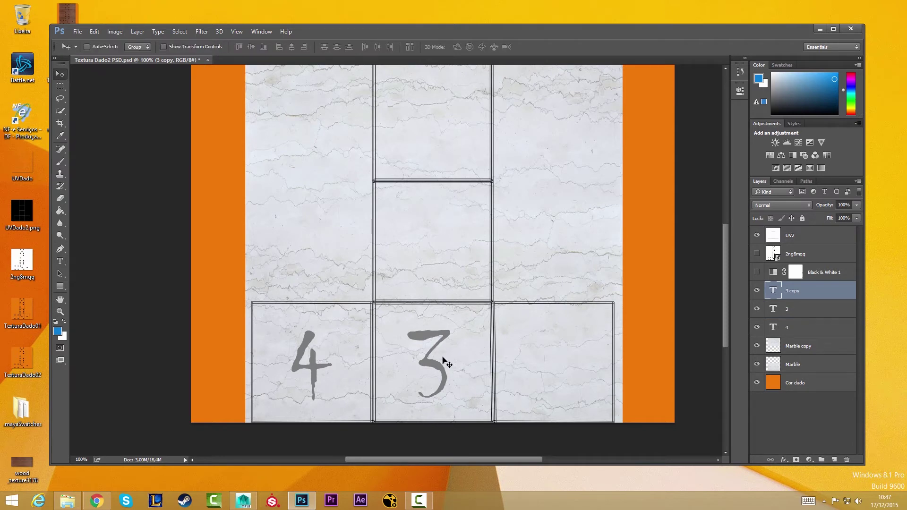
pyautogui.moveTo(442, 360); pyautogui.dragTo(566, 358)
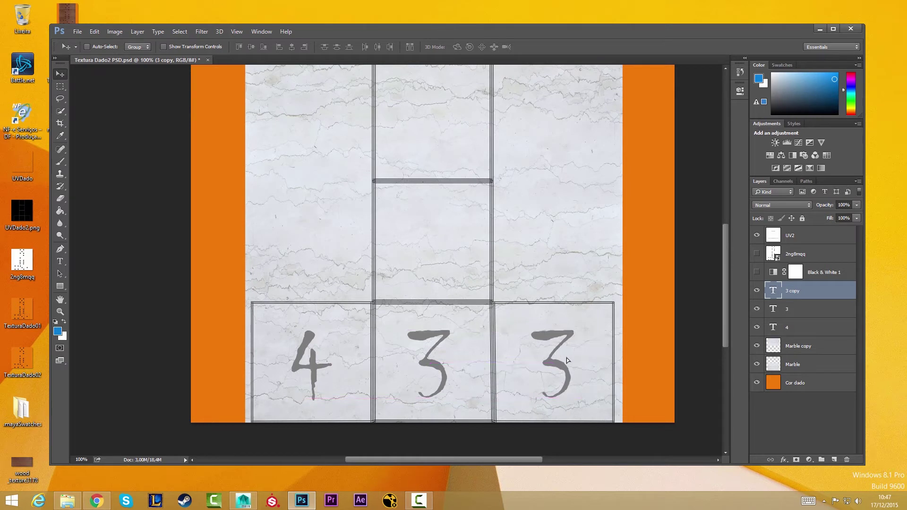
pyautogui.click(758, 254)
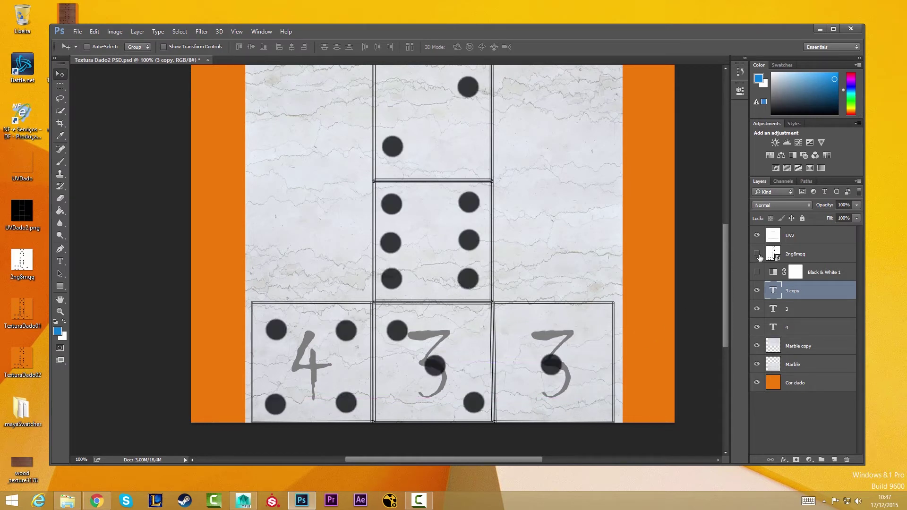
pyautogui.click(758, 254)
# - Change the copied 3 to a 1 and nudge it slightly right
pyautogui.press('t')
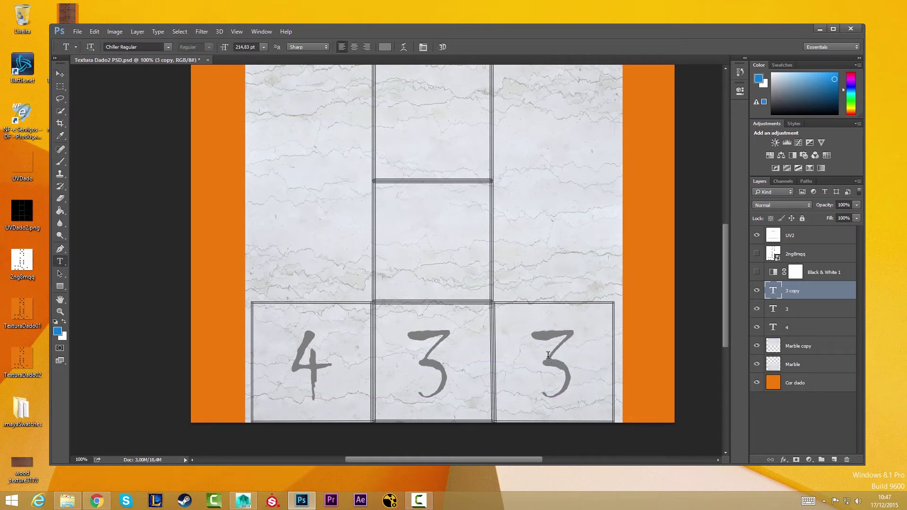
pyautogui.click(548, 355)
pyautogui.doubleClick(563, 355)
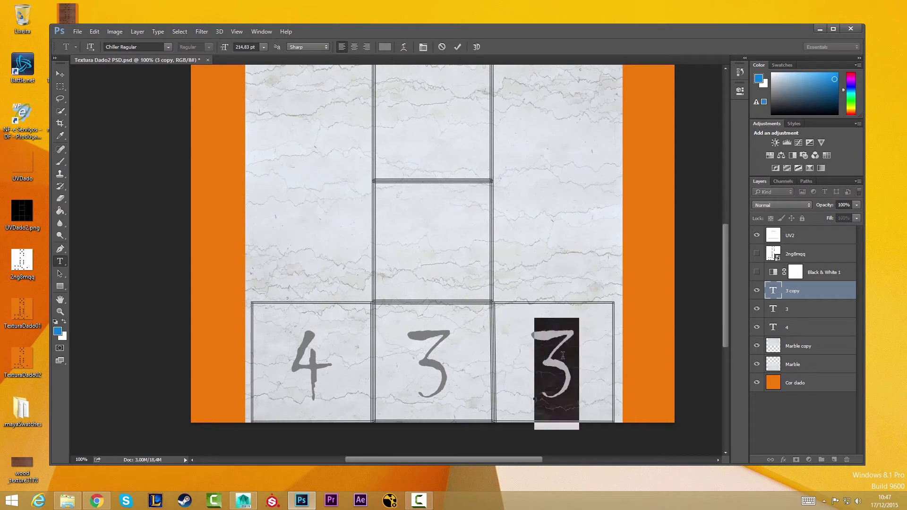
pyautogui.write('1')
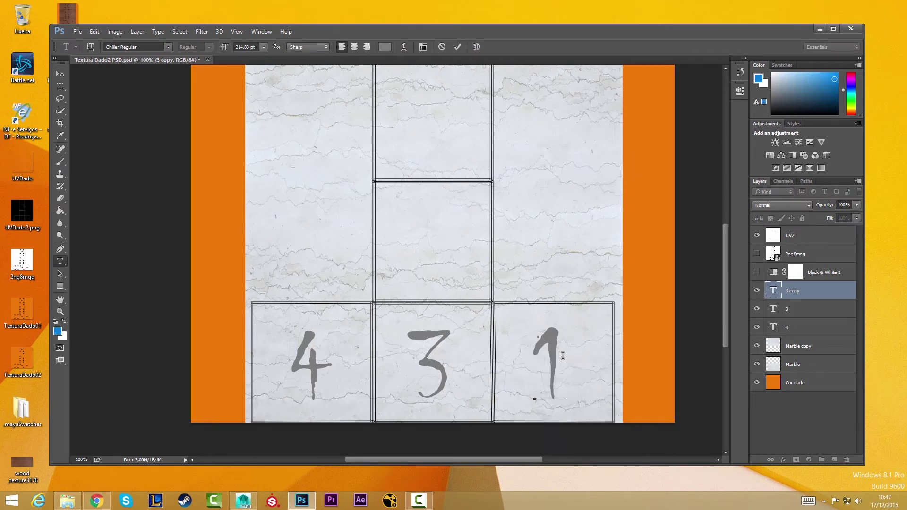
pyautogui.hotkey('ctrl', 'Return')
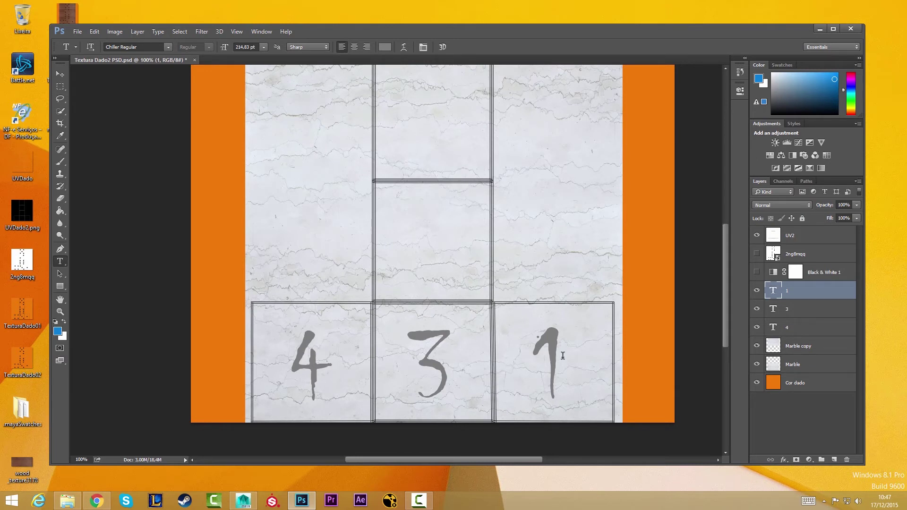
pyautogui.press('v')
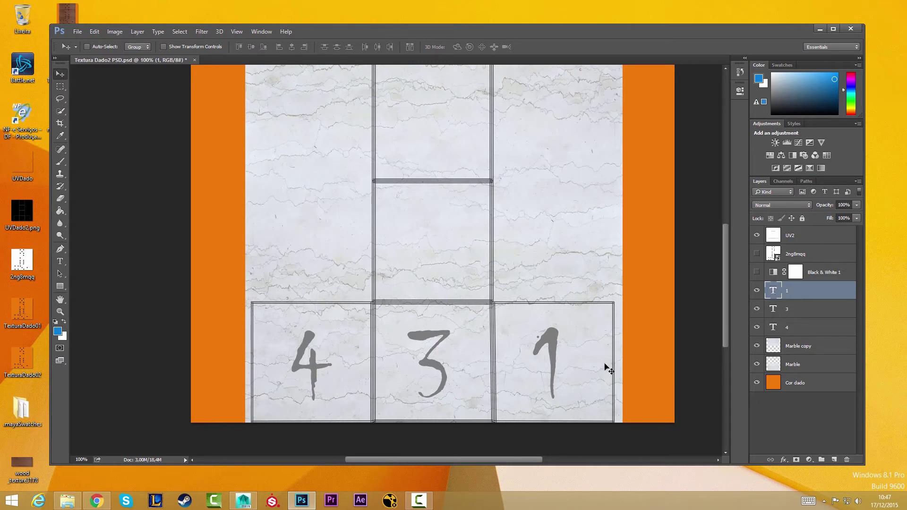
pyautogui.press('Right')
pyautogui.press('Right')
pyautogui.press('Right')
pyautogui.press('Right')
pyautogui.press('Right')
pyautogui.press('Right')
pyautogui.press('Right')
pyautogui.press('Right')
pyautogui.press('Right')
pyautogui.press('Right')
pyautogui.press('Right')
pyautogui.press('Right')
pyautogui.press('Right')
pyautogui.press('Right')
pyautogui.press('Right')
pyautogui.press('Right')
pyautogui.press('Right')
# - Duplicate the 3 text layer, move the copy up one tile, and retype it as 6
pyautogui.click(758, 255)
pyautogui.click(757, 255)
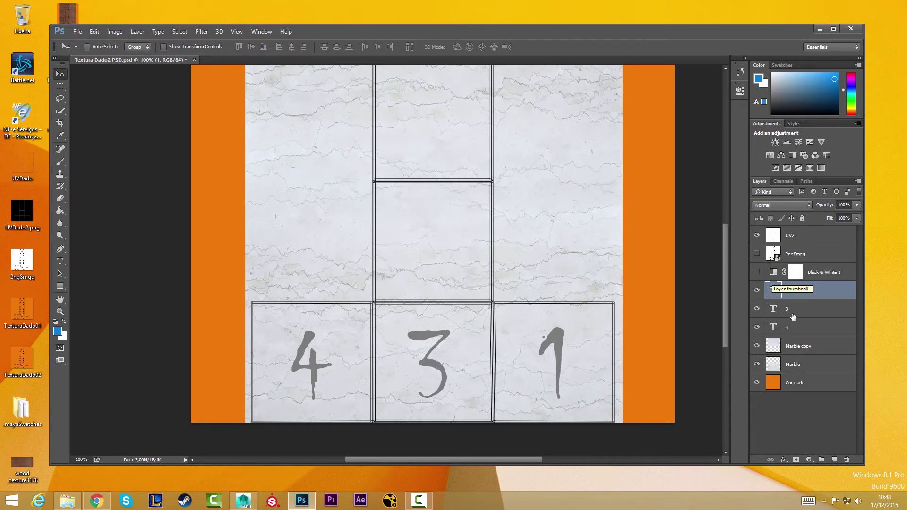
pyautogui.click(804, 309)
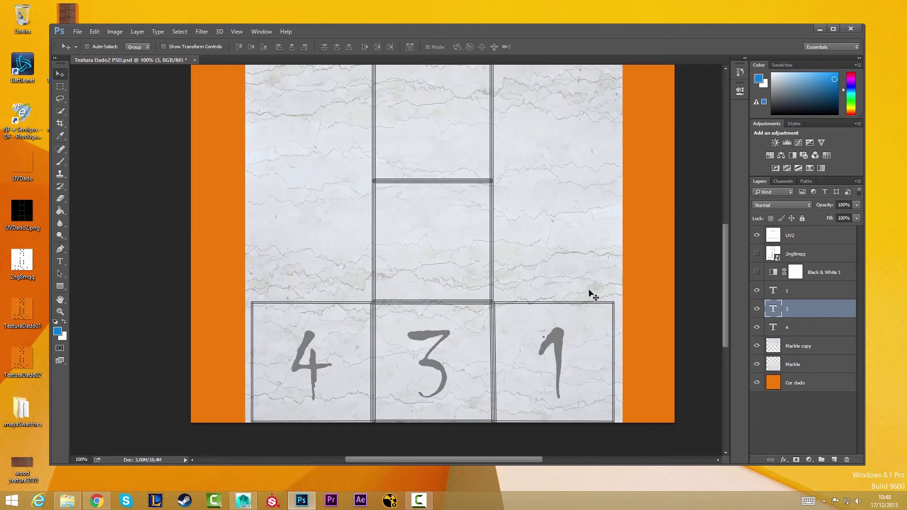
pyautogui.press('ctrl')
pyautogui.hotkey('ctrl', 'j')
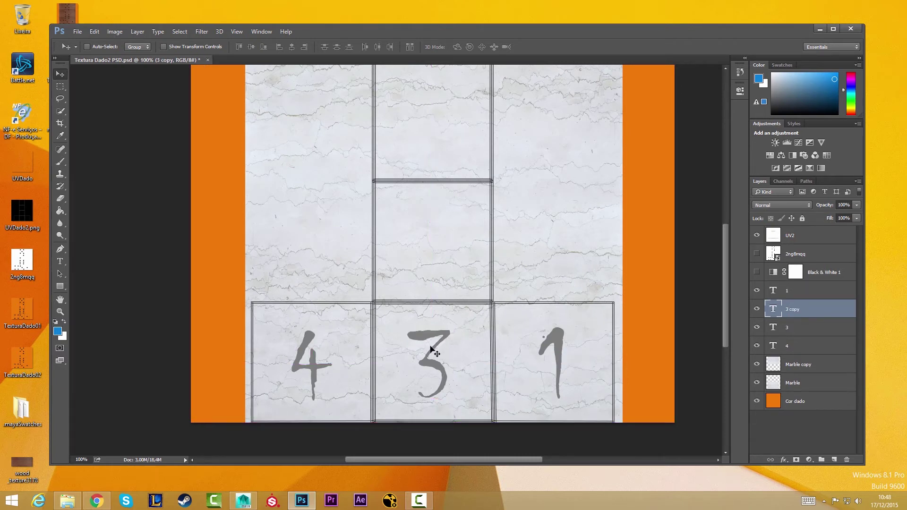
pyautogui.moveTo(434, 345); pyautogui.dragTo(431, 230)
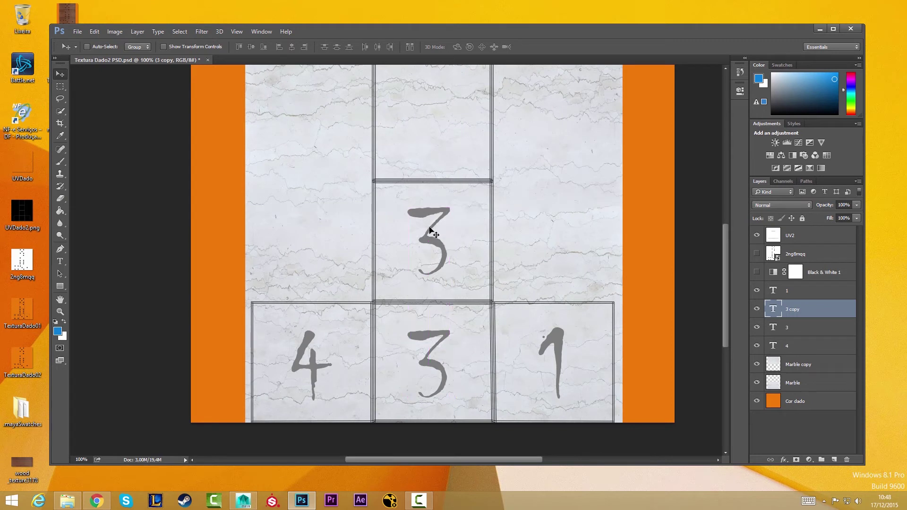
pyautogui.press('t')
pyautogui.click(421, 235)
pyautogui.hotkey('ctrl', 'a')
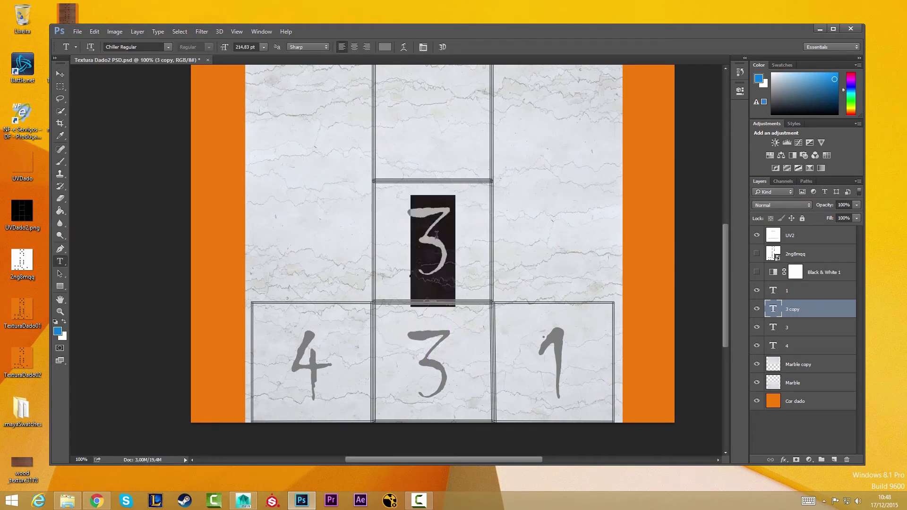
pyautogui.write('6')
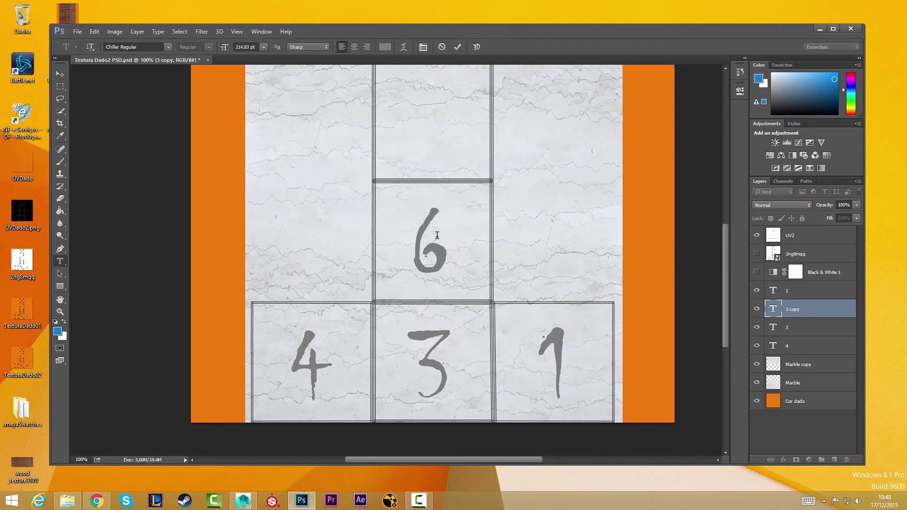
pyautogui.hotkey('ctrl', 'Return')
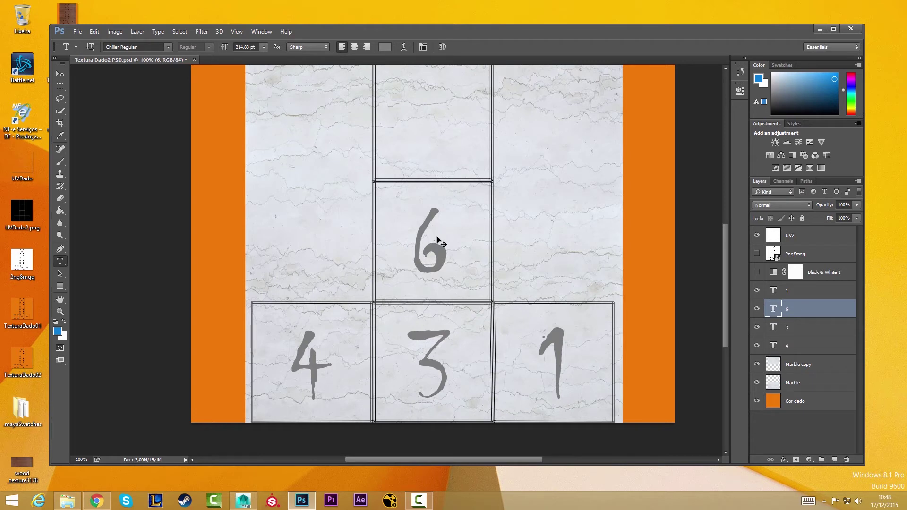
# - Duplicate the 6 and move the copy into the tile above it
pyautogui.moveTo(432, 204); pyautogui.dragTo(399, 284)
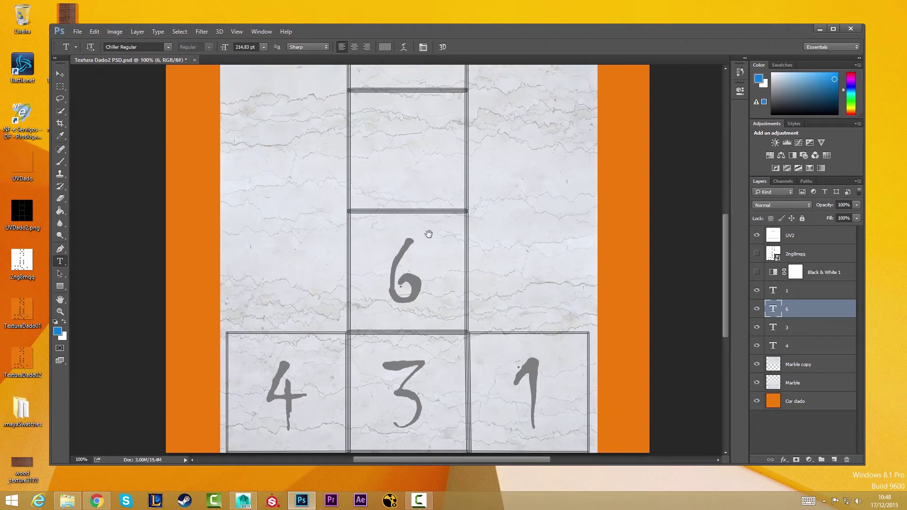
pyautogui.click(757, 254)
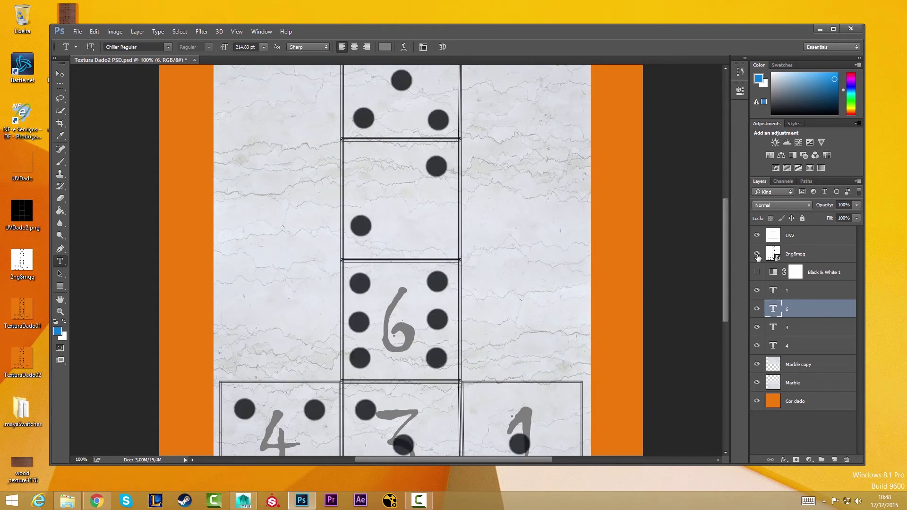
pyautogui.click(757, 254)
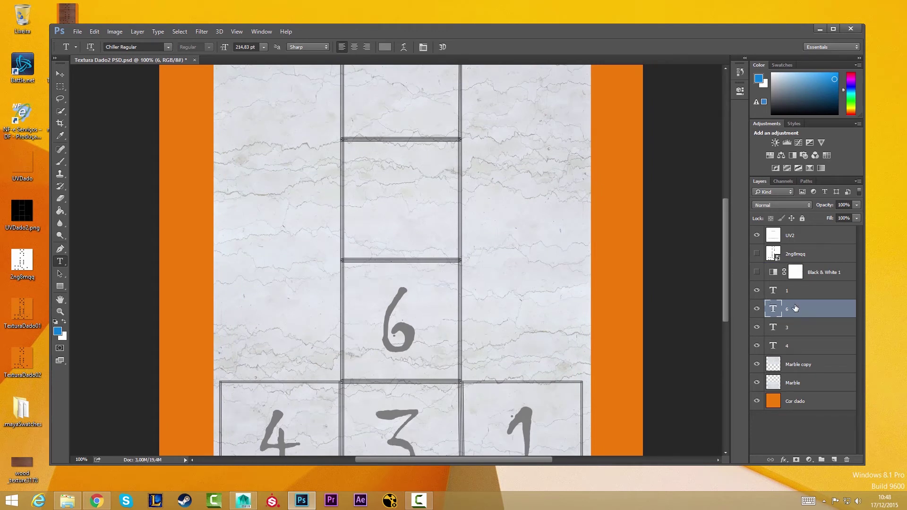
pyautogui.hotkey('ctrl', 'j')
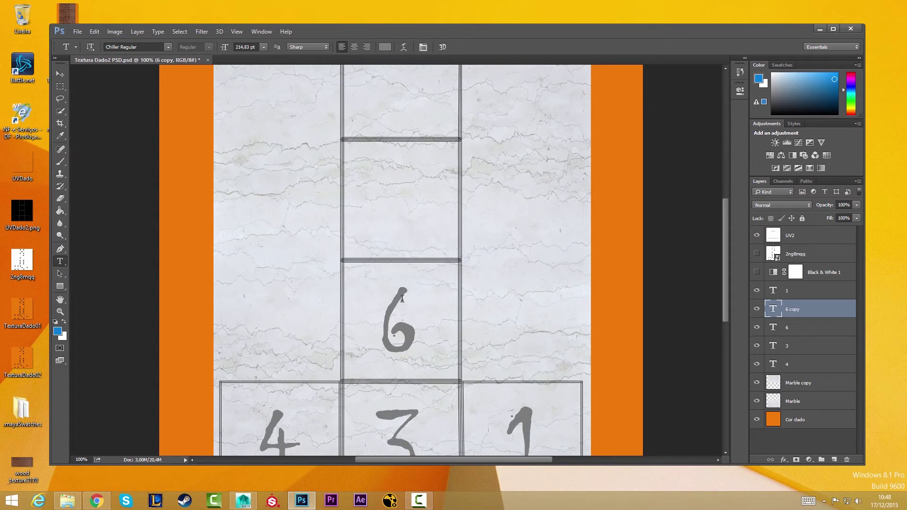
pyautogui.press('v')
pyautogui.moveTo(403, 299); pyautogui.dragTo(404, 184)
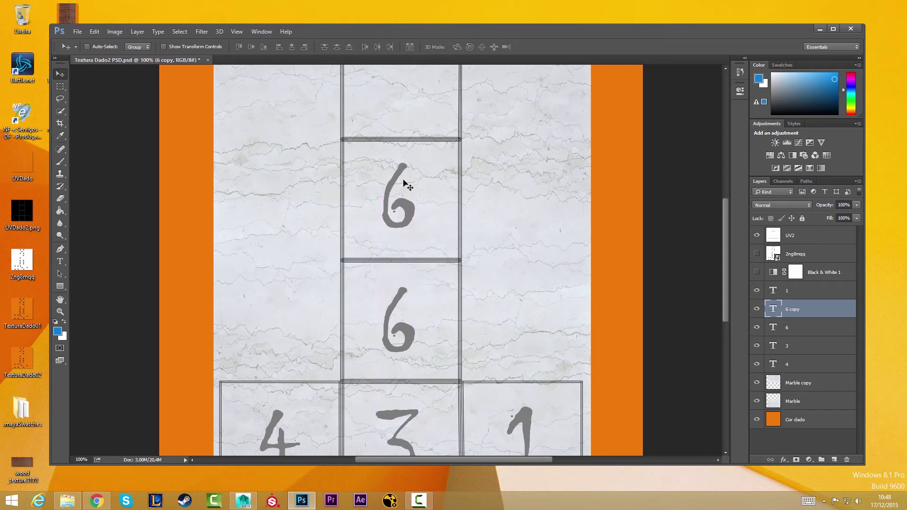
# - Retype the upper copy of the 6 as 2
pyautogui.press('t')
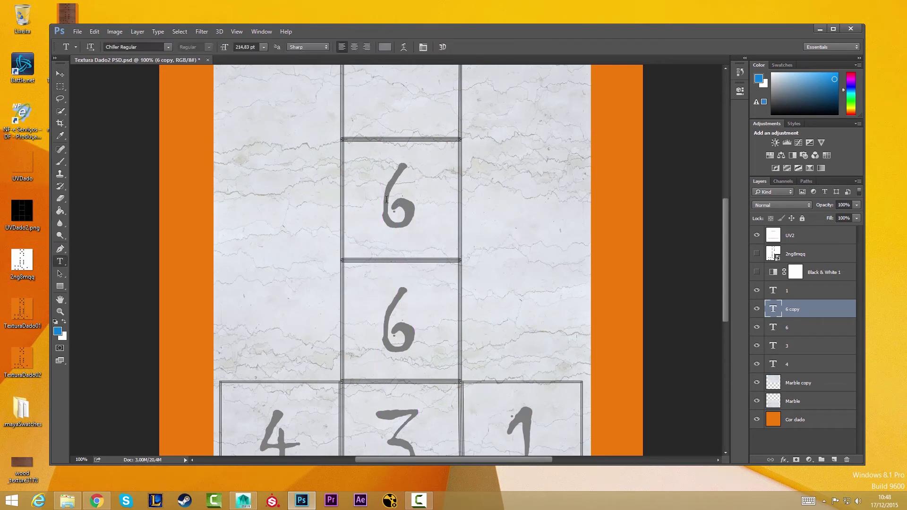
pyautogui.click(386, 200)
pyautogui.hotkey('ctrl', 'a')
pyautogui.write('2')
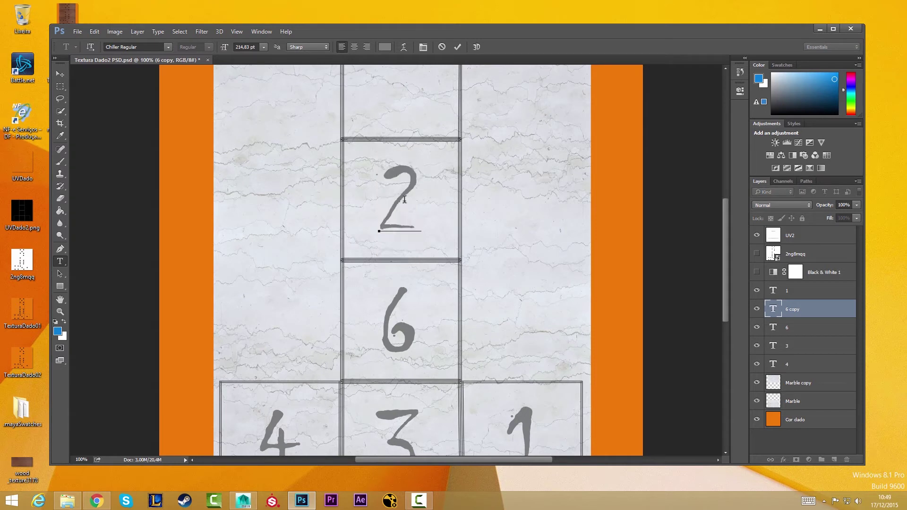
pyautogui.hotkey('ctrl', 'Return')
# - Duplicate the 2, move the copy into the top tile, and retype it as 5
pyautogui.moveTo(454, 154); pyautogui.dragTo(443, 244)
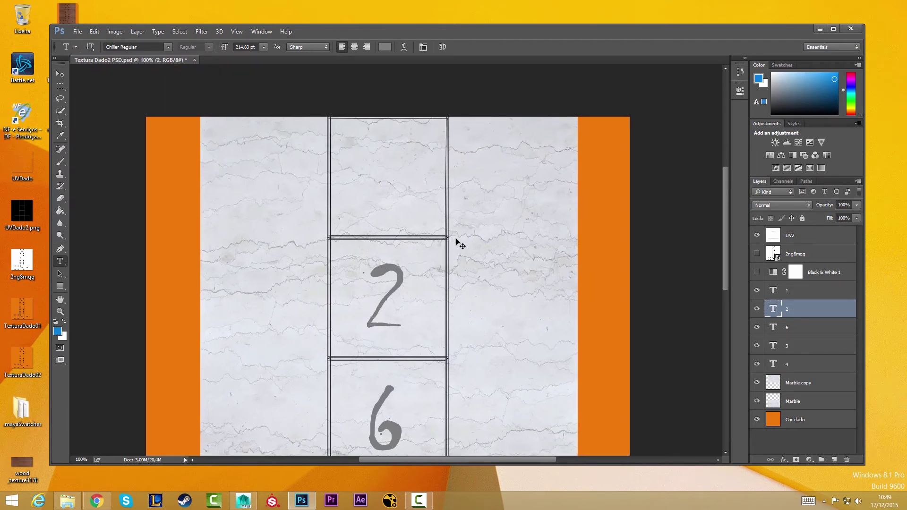
pyautogui.hotkey('ctrl', 'j')
pyautogui.press('v')
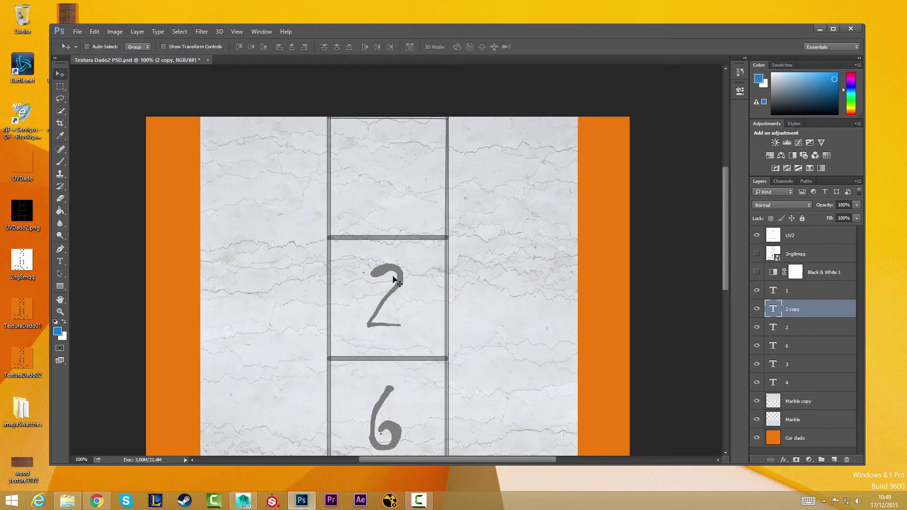
pyautogui.moveTo(389, 283); pyautogui.dragTo(389, 162)
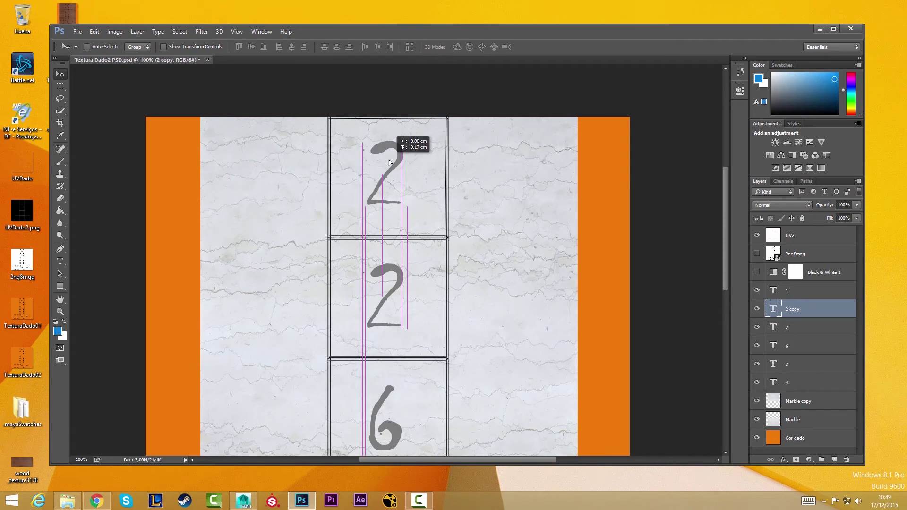
pyautogui.moveTo(389, 162); pyautogui.dragTo(389, 162)
pyautogui.press('t')
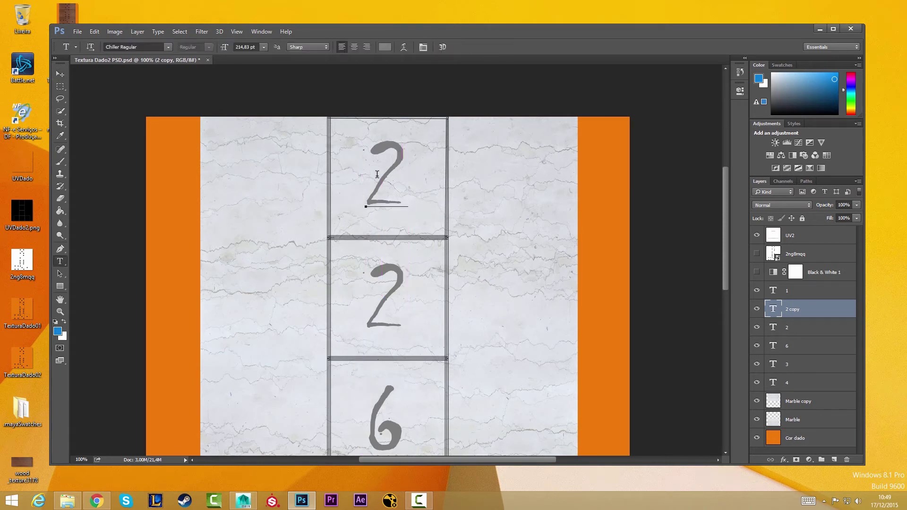
pyautogui.click(378, 175)
pyautogui.hotkey('ctrl', 'a')
pyautogui.write('5')
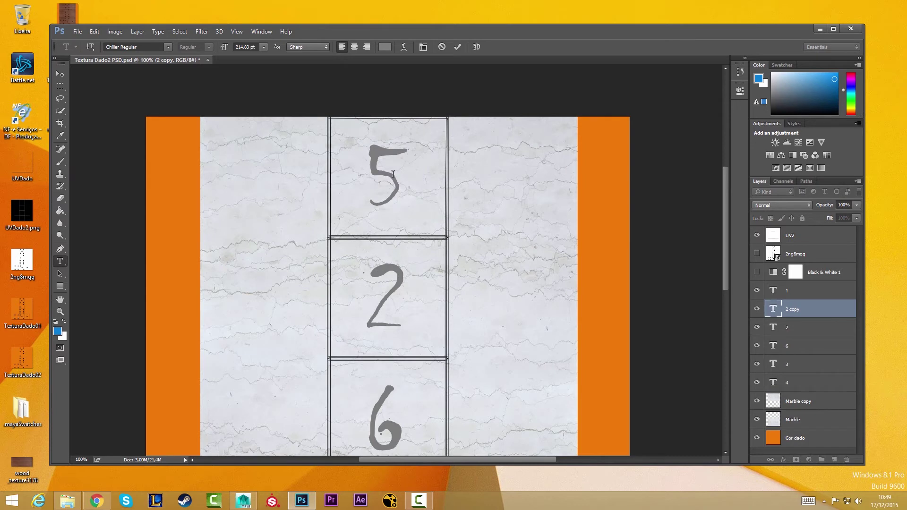
pyautogui.hotkey('ctrl', 'Return')
pyautogui.moveTo(394, 323); pyautogui.dragTo(403, 182)
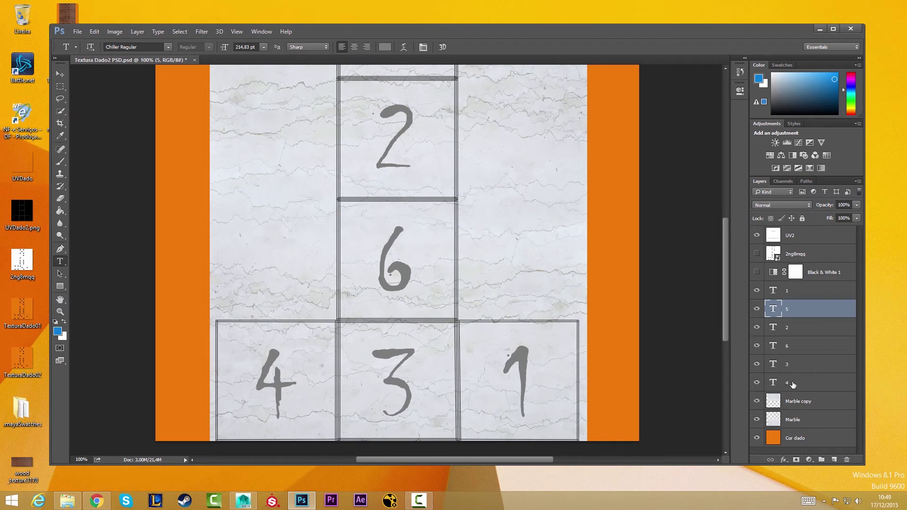
# - Select the 4 text layer and preview red and pink text colours on it
pyautogui.click(787, 385)
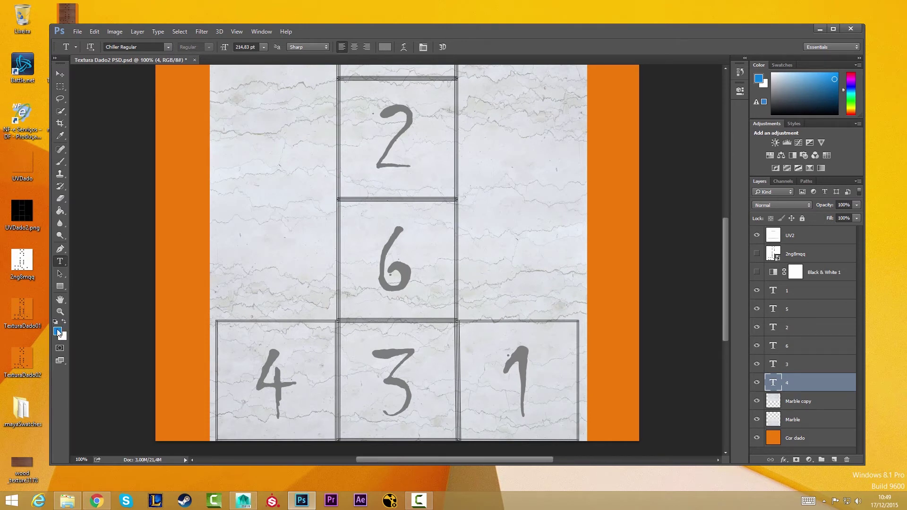
pyautogui.click(389, 48)
pyautogui.click(376, 180)
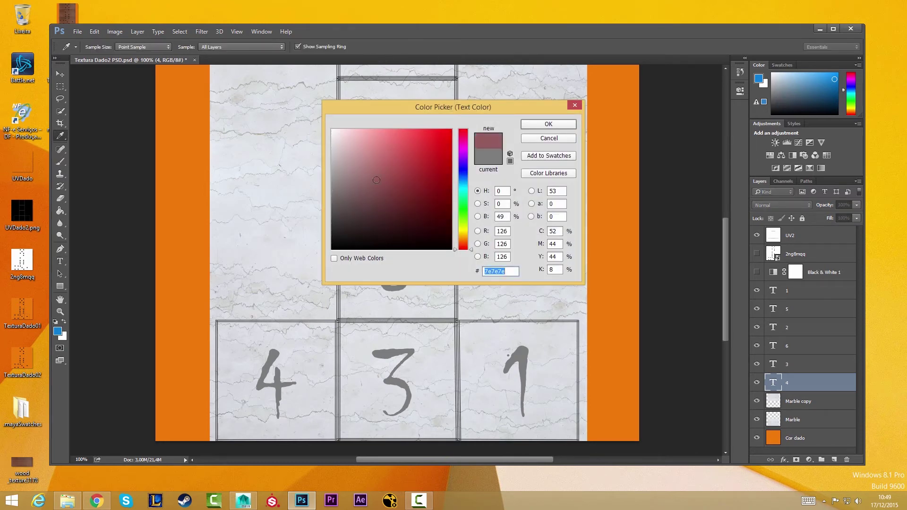
pyautogui.moveTo(376, 181)
pyautogui.mouseDown()
pyautogui.moveTo(380, 137)
pyautogui.moveTo(436, 178)
pyautogui.moveTo(422, 199)
pyautogui.mouseUp()
pyautogui.moveTo(416, 167); pyautogui.dragTo(424, 145)
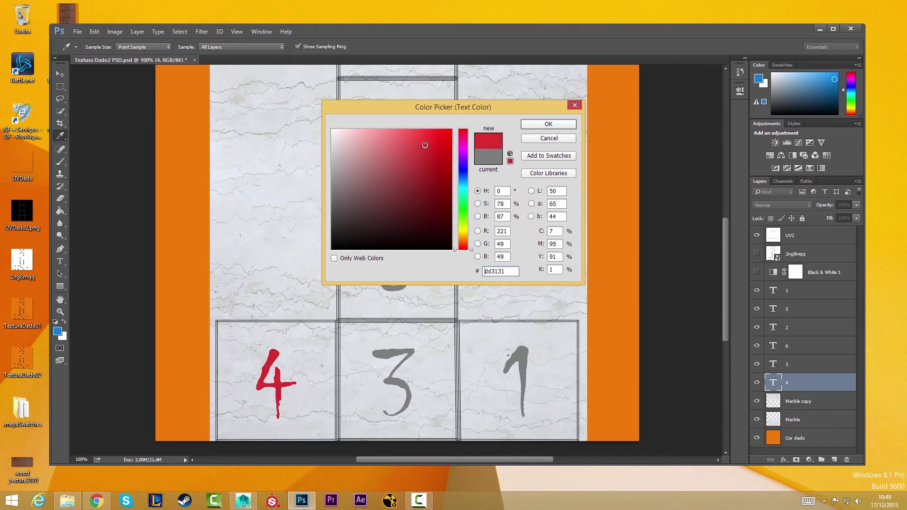
pyautogui.click(425, 147)
pyautogui.moveTo(426, 136)
pyautogui.mouseDown()
pyautogui.moveTo(437, 181)
pyautogui.moveTo(386, 182)
pyautogui.mouseUp()
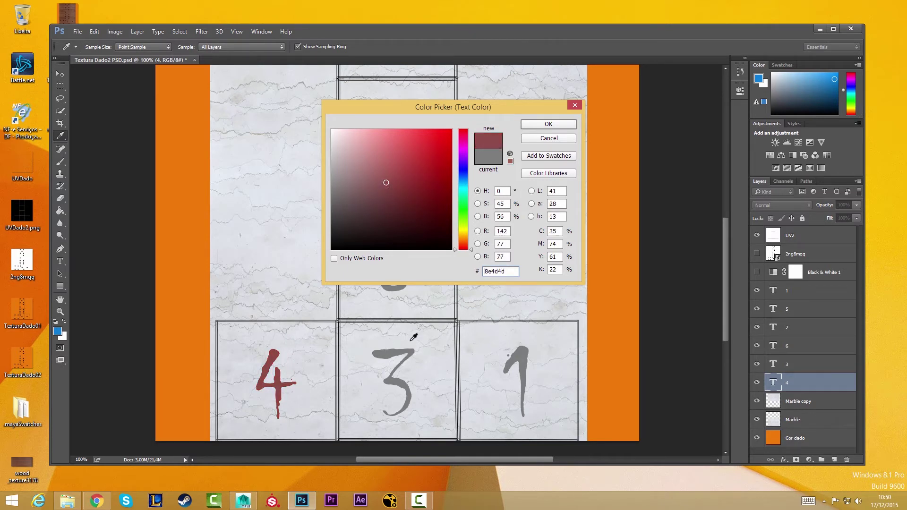
pyautogui.moveTo(429, 142); pyautogui.dragTo(420, 148)
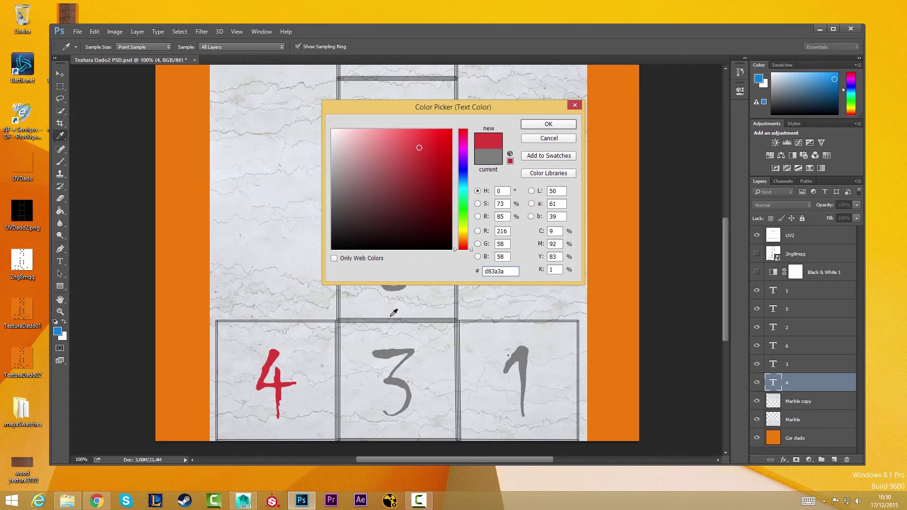
# - Try marble, dark grey and orange tones, then set the 4 to the 3's grey
pyautogui.click(388, 353)
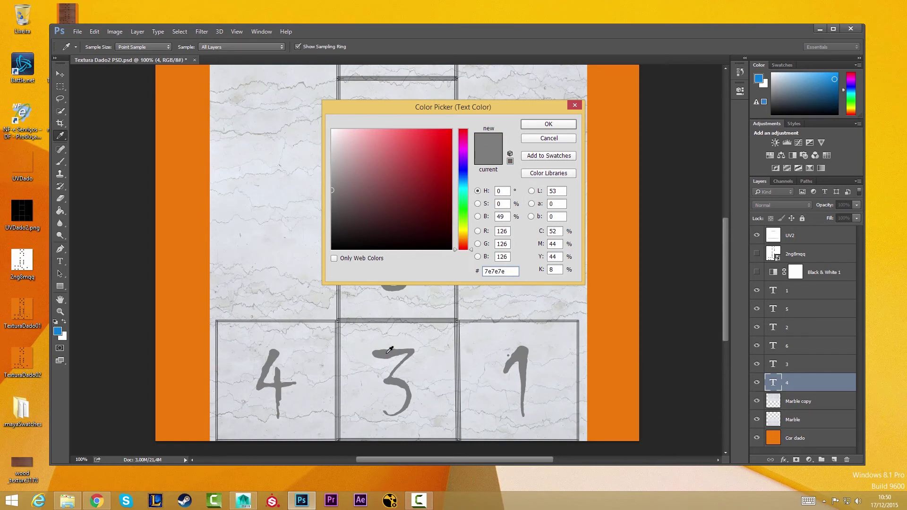
pyautogui.click(298, 249)
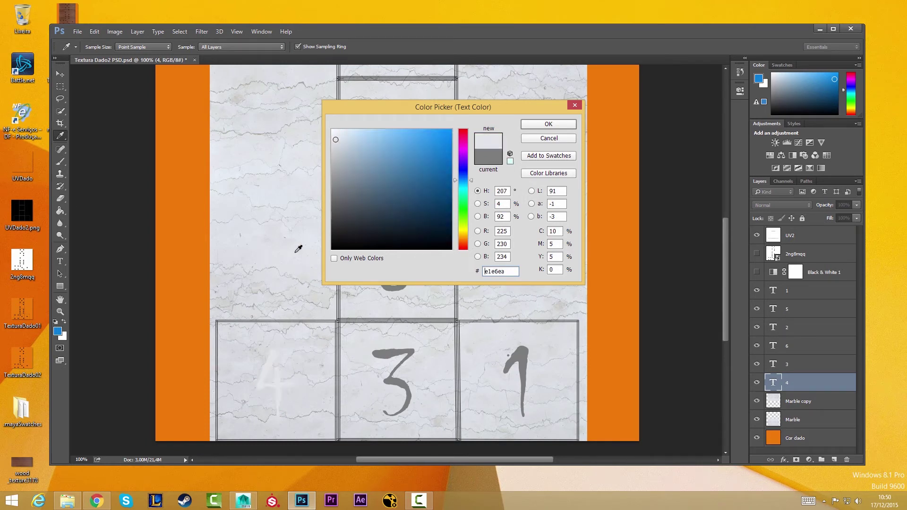
pyautogui.click(263, 267)
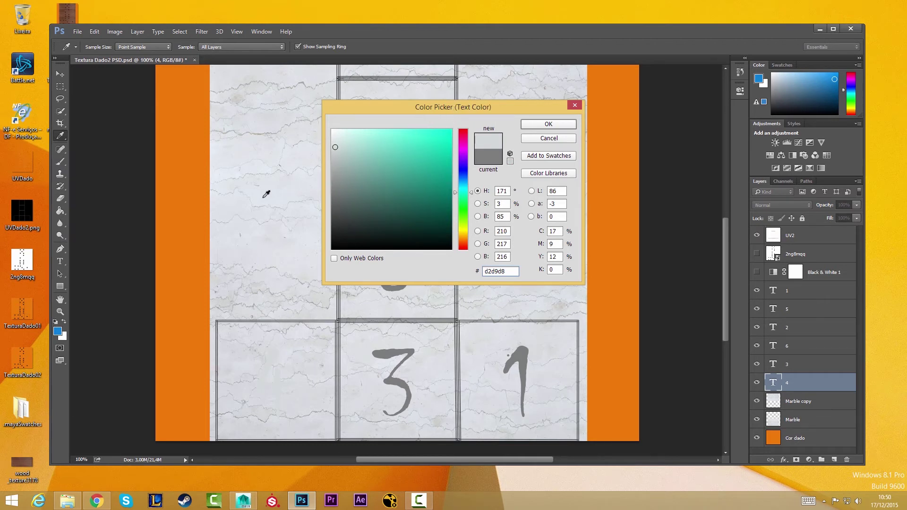
pyautogui.click(307, 345)
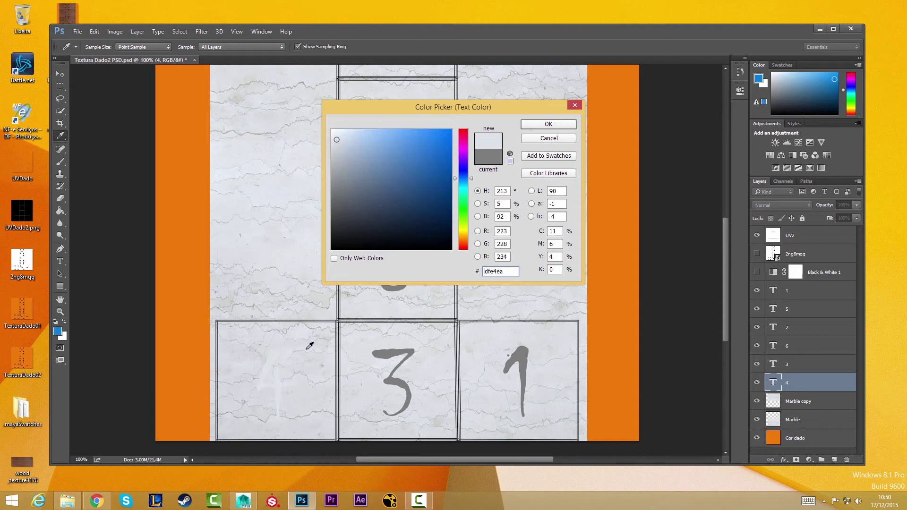
pyautogui.click(339, 363)
pyautogui.click(387, 353)
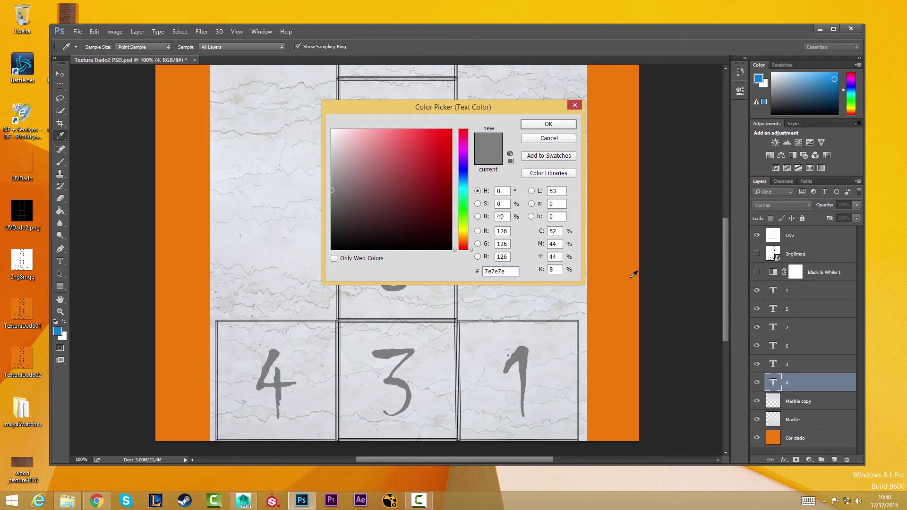
pyautogui.click(669, 288)
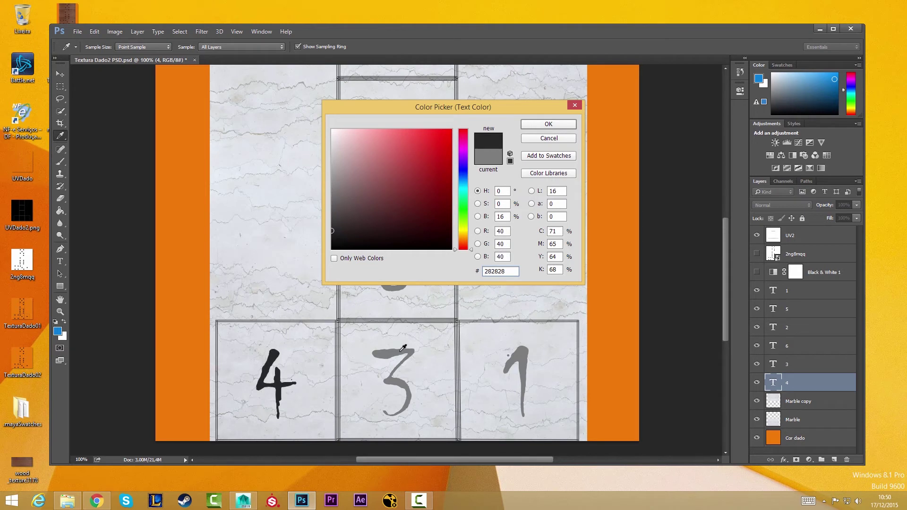
pyautogui.click(615, 318)
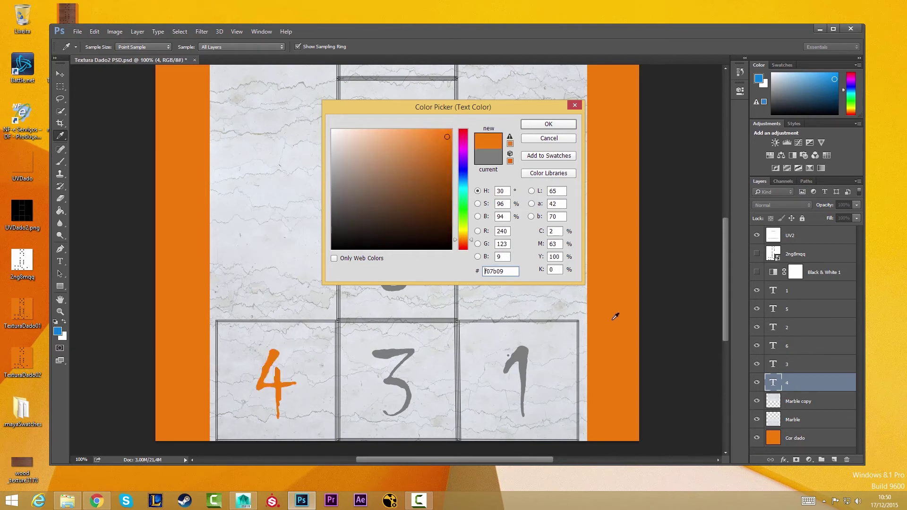
pyautogui.click(392, 350)
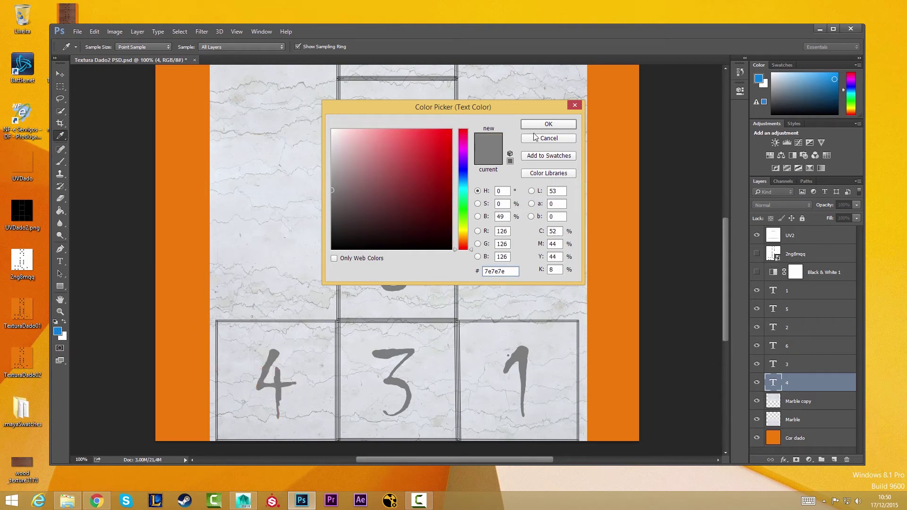
pyautogui.click(544, 124)
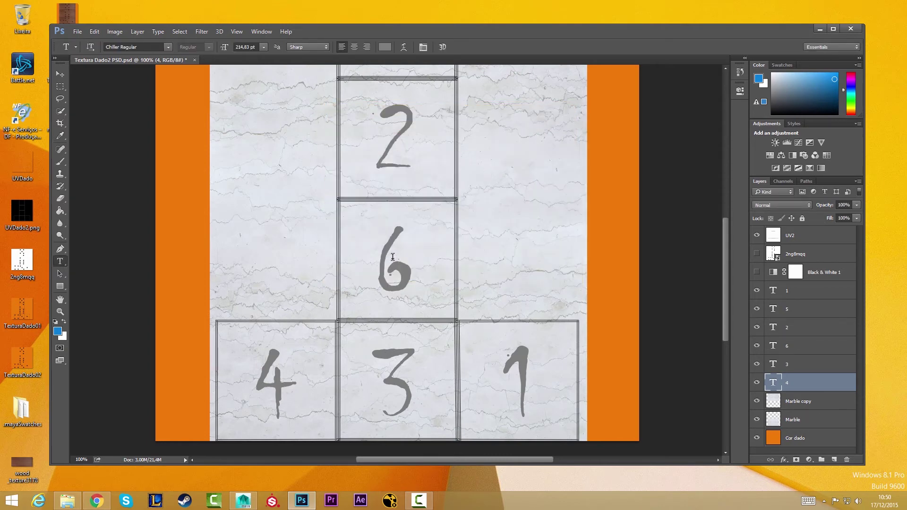
# - Zoom out to the whole texture, hide the UV2 grid layer, and open Save for Web
pyautogui.press('z')
pyautogui.hotkey('ctrl', '-')
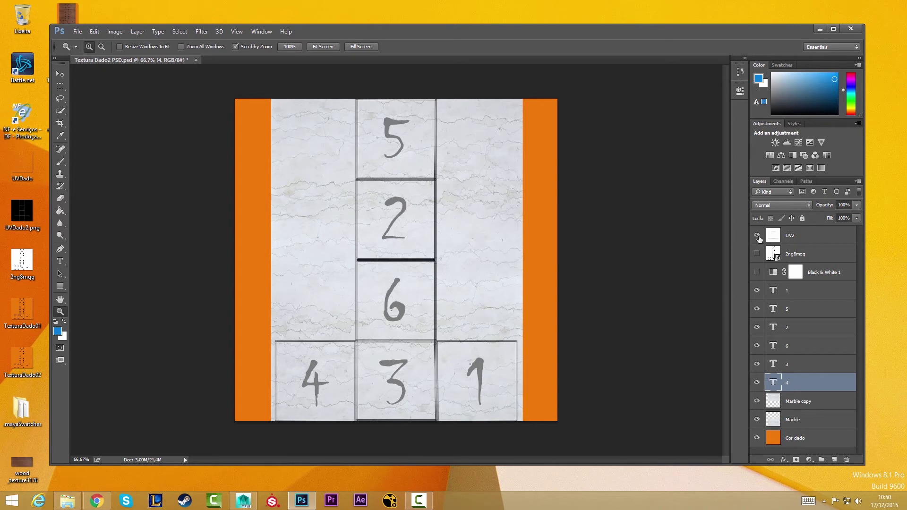
pyautogui.click(757, 236)
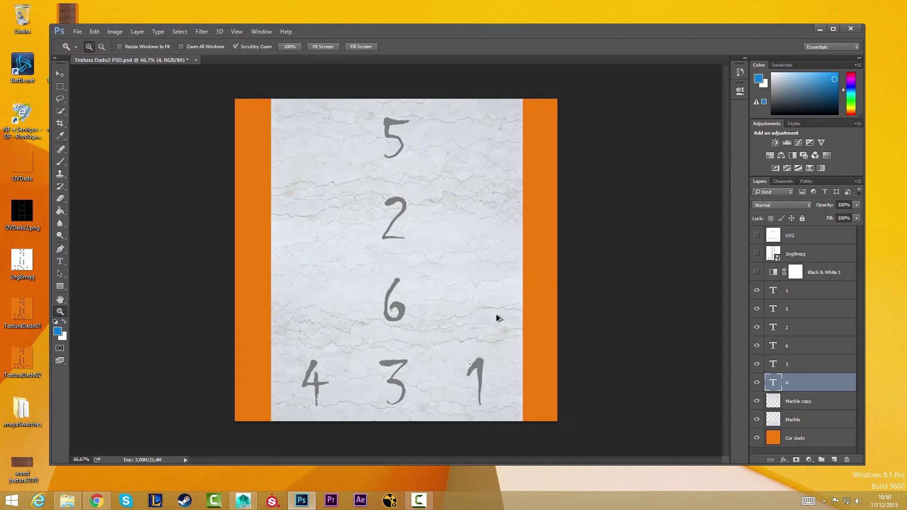
pyautogui.hotkey('ctrl', 'alt', 'shift', 's')
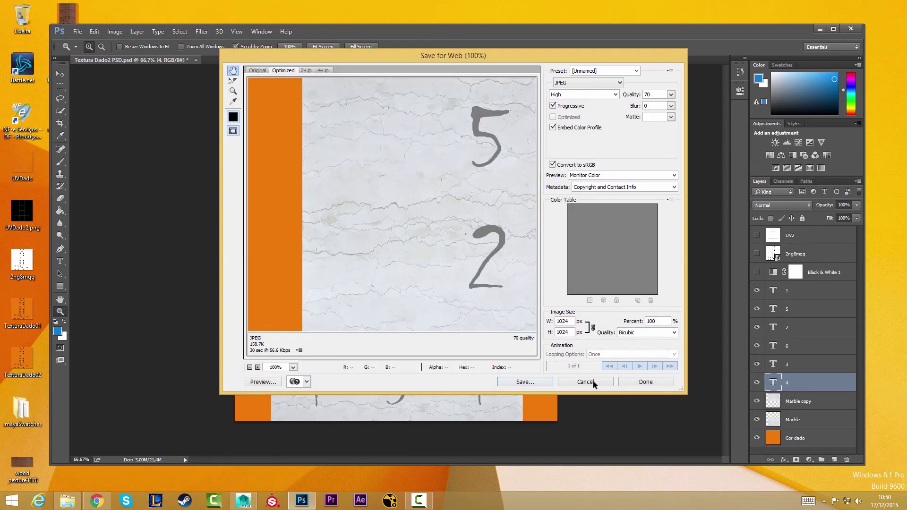
# - Cancel Save for Web and save a JPEG copy with the name ending 'Ma', at quality 12
pyautogui.click(586, 382)
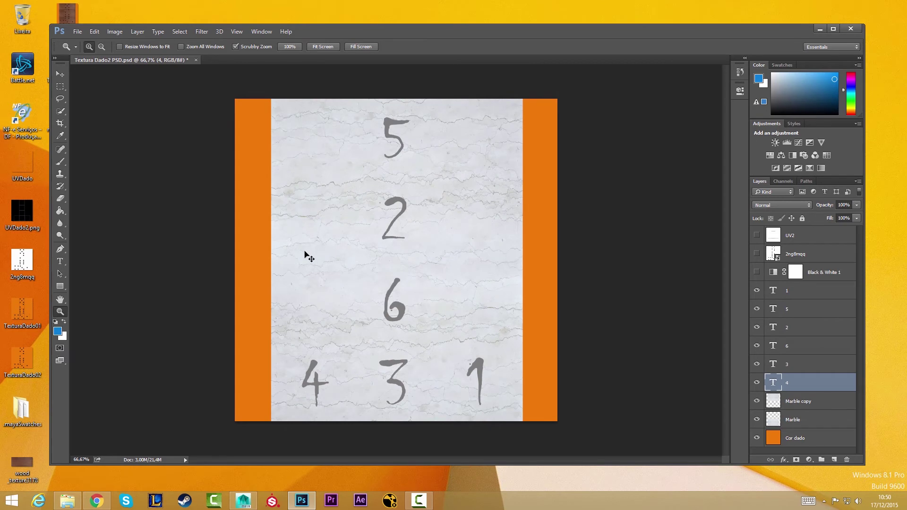
pyautogui.hotkey('ctrl', 'shift', 's')
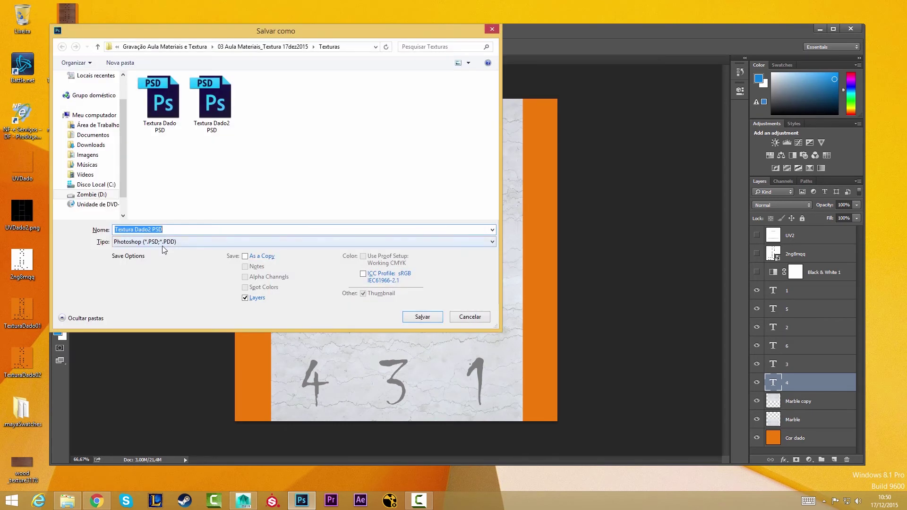
pyautogui.click(163, 244)
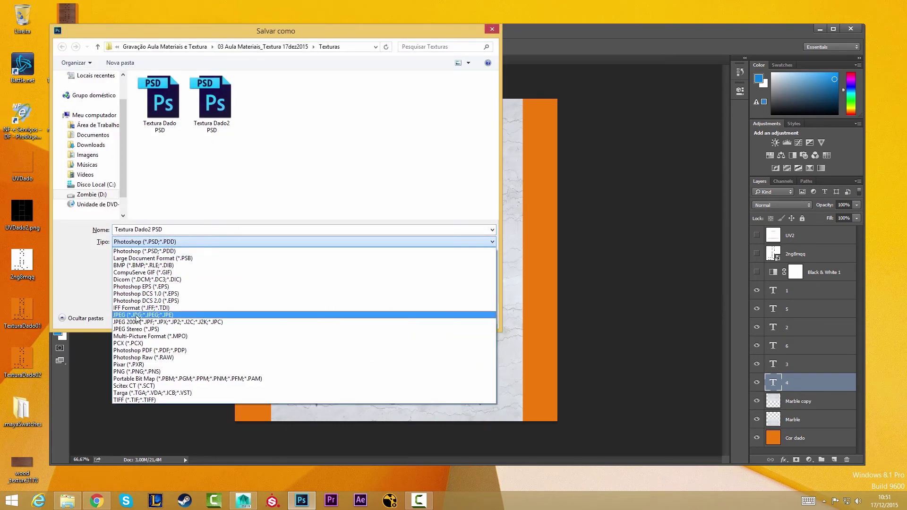
pyautogui.click(137, 316)
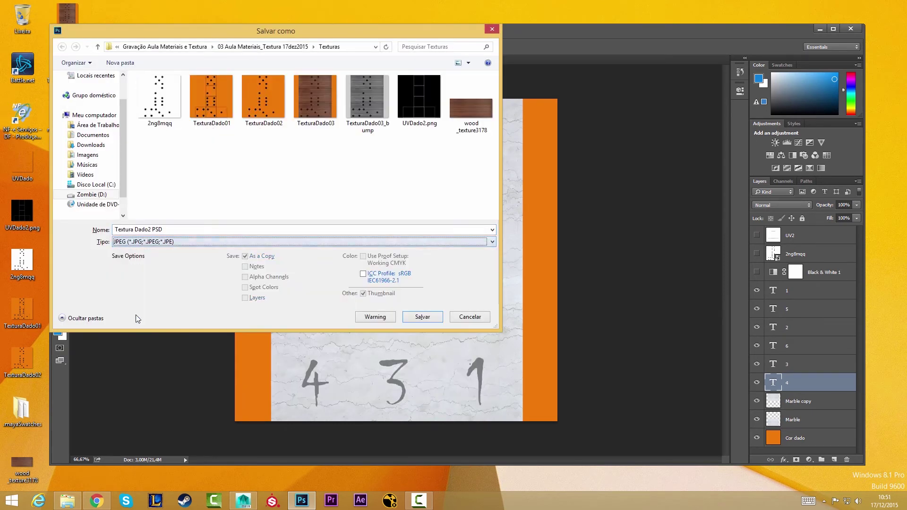
pyautogui.click(156, 231)
pyautogui.moveTo(163, 231); pyautogui.dragTo(153, 231)
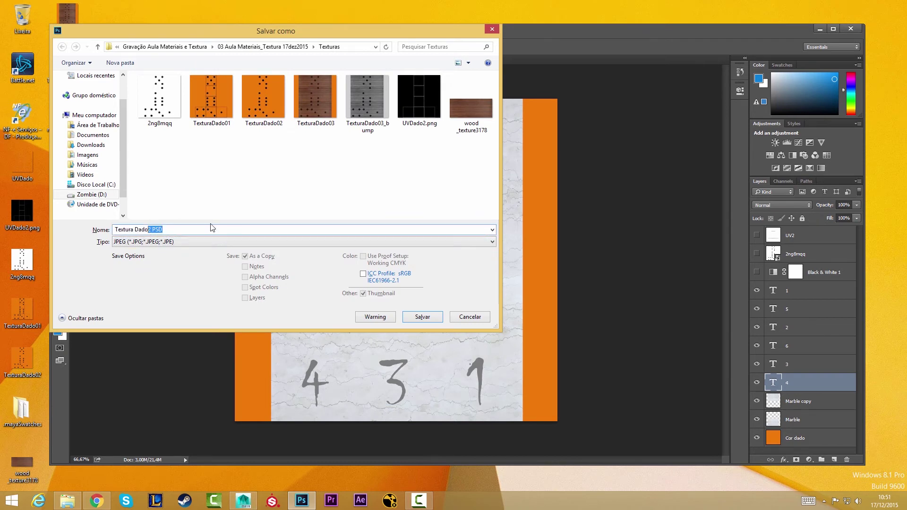
pyautogui.write('Marble')
pyautogui.click(422, 316)
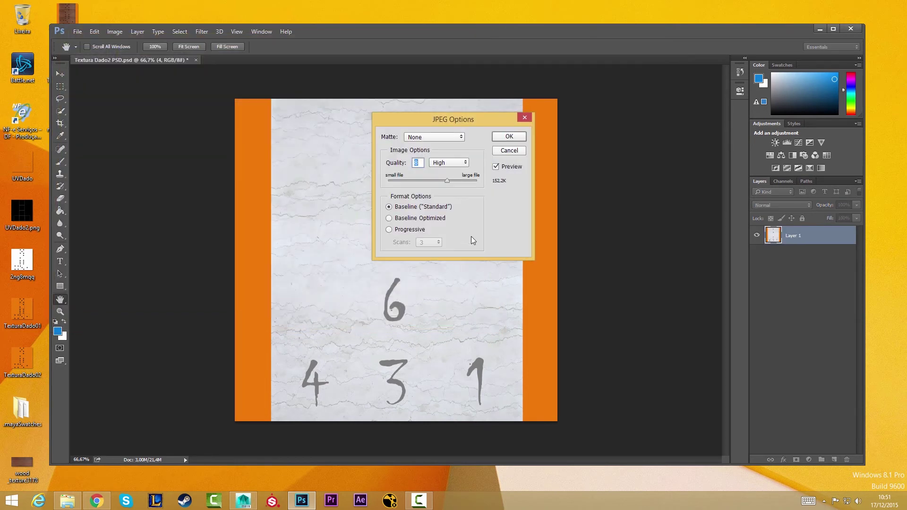
pyautogui.write('12')
pyautogui.press('Return')
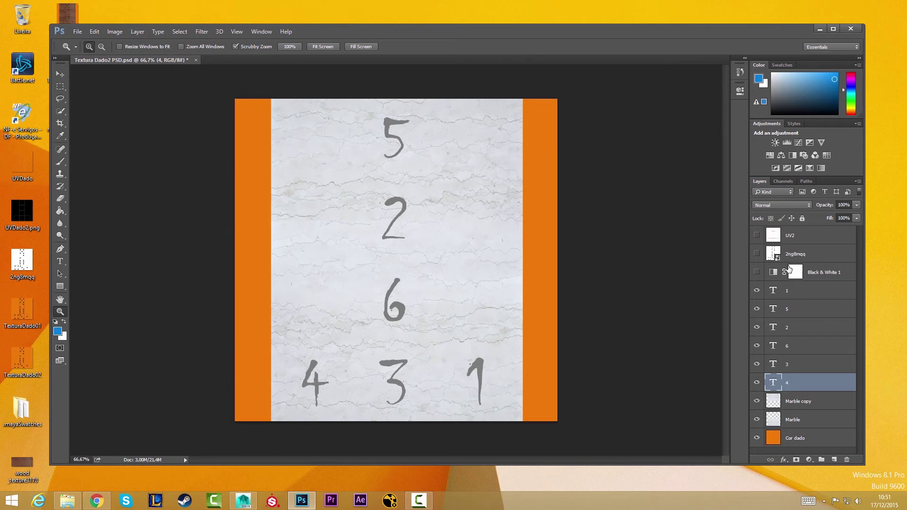
# - Compare the Black & White 1 layer on and off, leave it hidden, and save the document
pyautogui.click(757, 273)
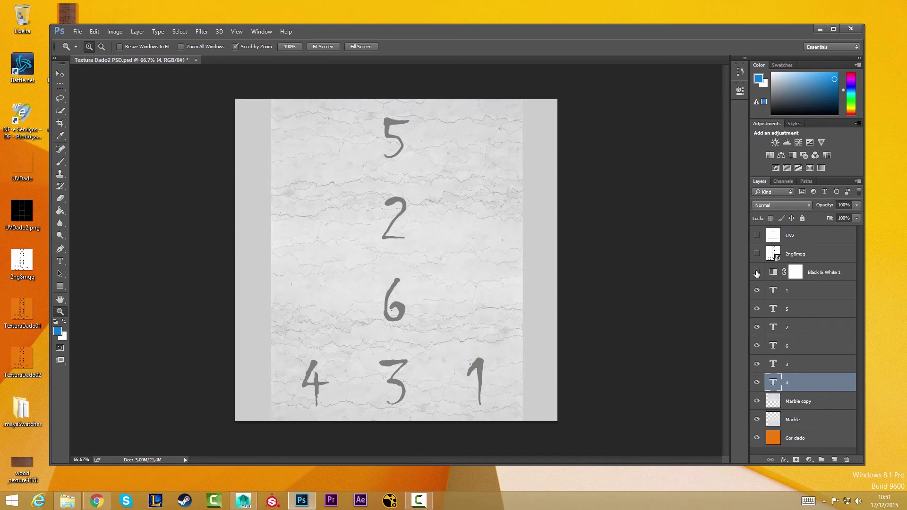
pyautogui.click(757, 273)
pyautogui.click(757, 273)
pyautogui.click(757, 273)
pyautogui.click(757, 273)
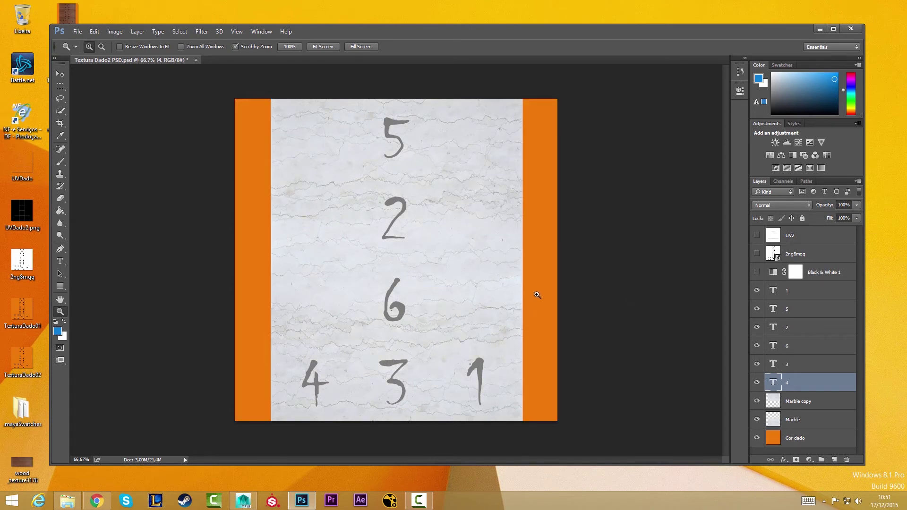
pyautogui.click(757, 273)
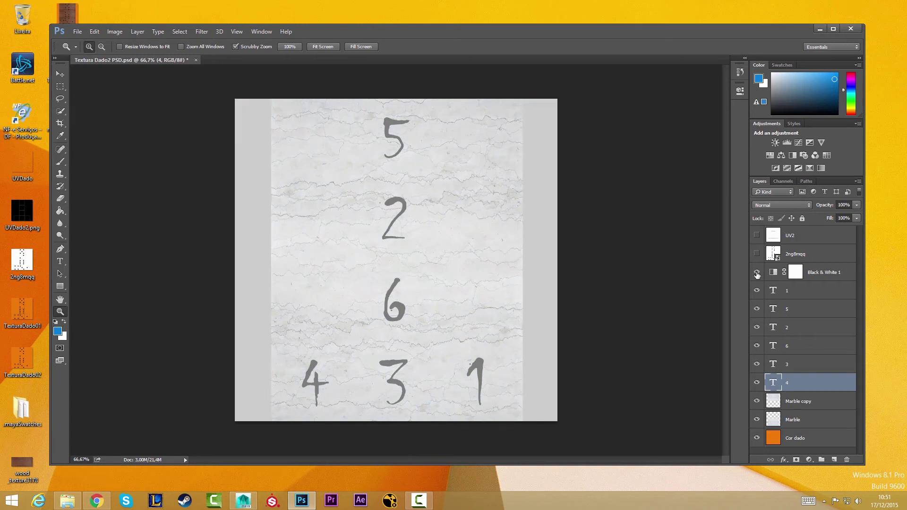
pyautogui.click(757, 273)
pyautogui.click(757, 273)
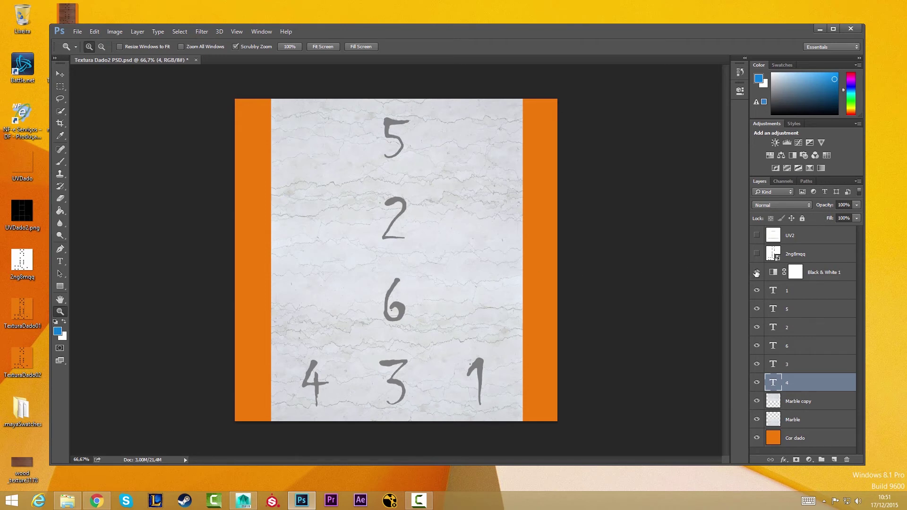
pyautogui.click(756, 274)
pyautogui.click(757, 274)
pyautogui.click(756, 273)
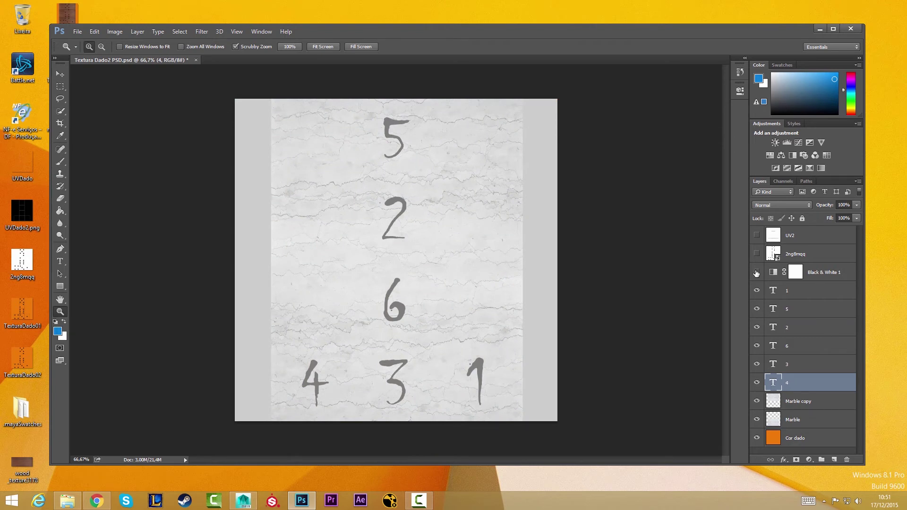
pyautogui.click(757, 273)
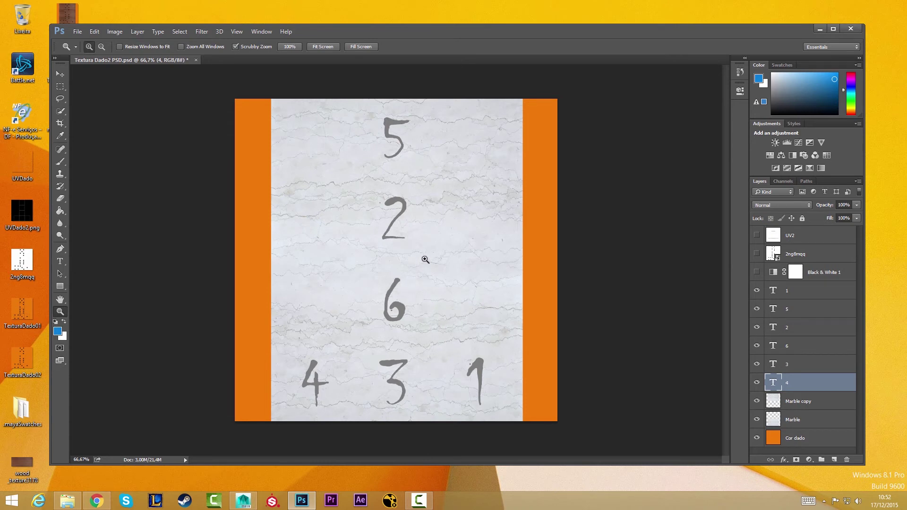
pyautogui.hotkey('ctrl', 's')
# - Switch to Maya, orbit around the die, and open Hypershade
pyautogui.click(246, 502)
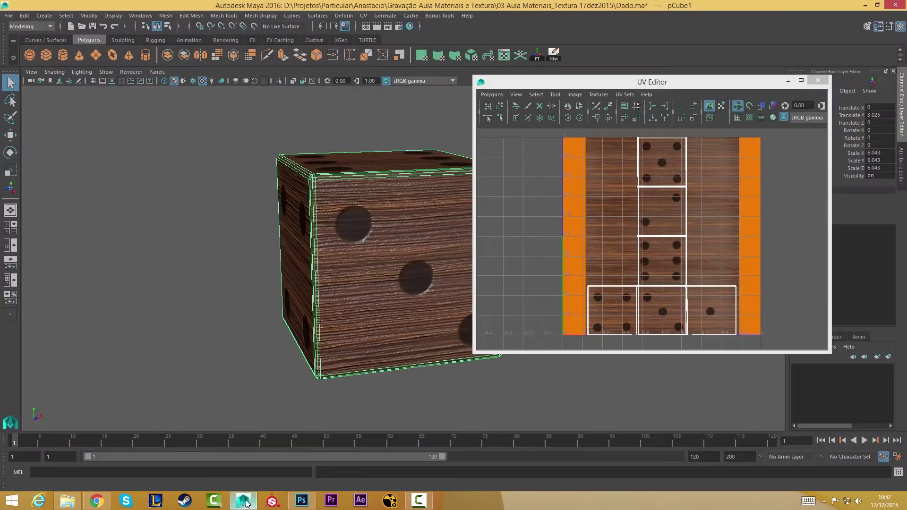
pyautogui.moveTo(359, 233); pyautogui.dragTo(245, 243)
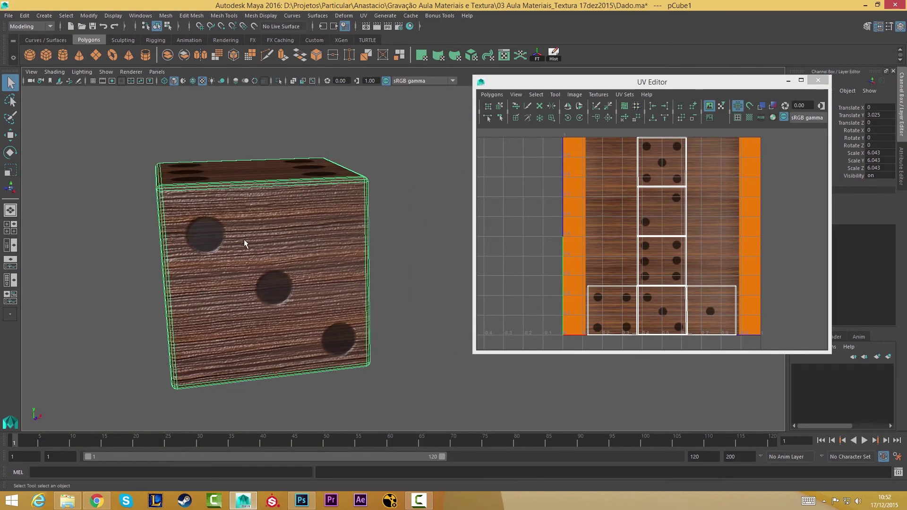
pyautogui.click(411, 27)
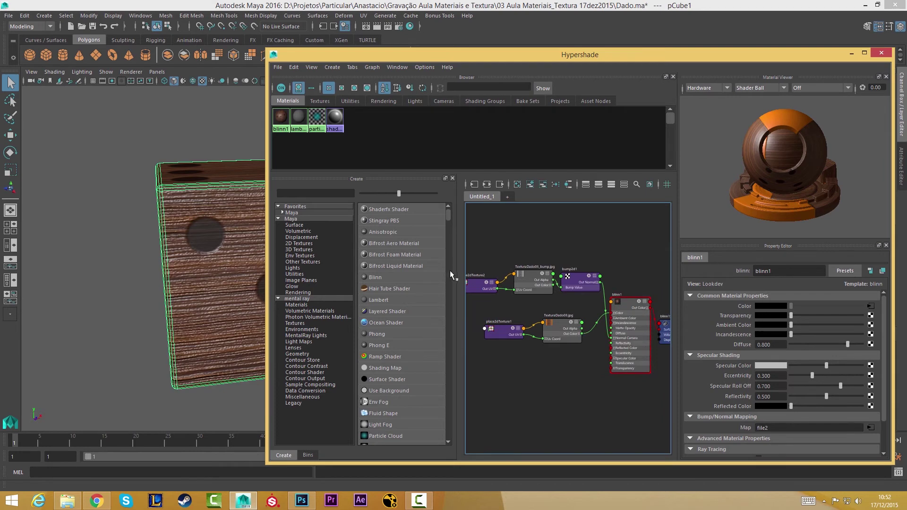
# - Widen and zoom the Hypershade node graph and select the TexturaDado03 node
pyautogui.moveTo(450, 273); pyautogui.dragTo(411, 274)
pyautogui.scroll(2, 543, 314)
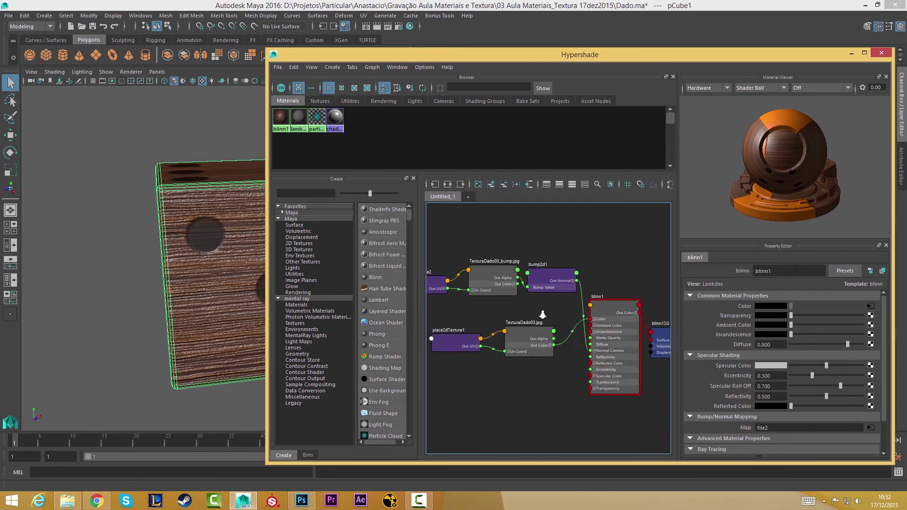
pyautogui.scroll(2, 542, 314)
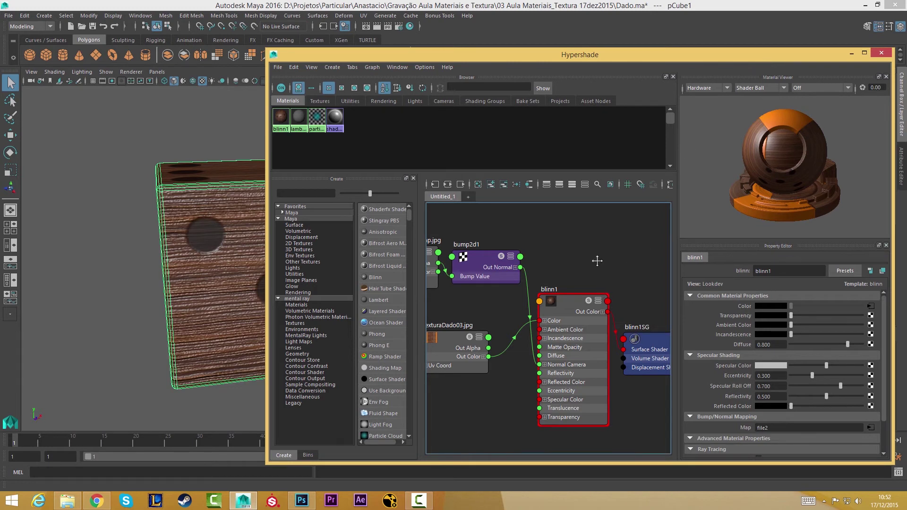
pyautogui.moveTo(598, 261); pyautogui.dragTo(647, 239)
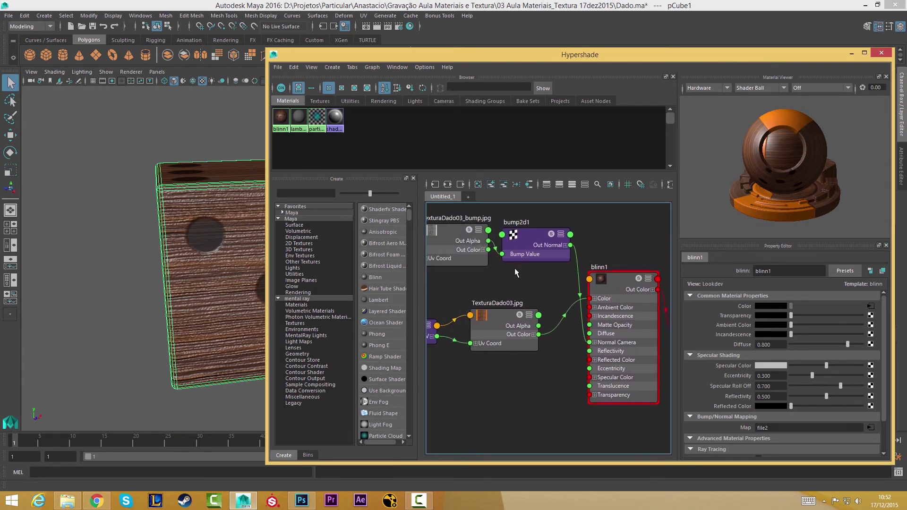
pyautogui.moveTo(516, 272); pyautogui.dragTo(532, 273)
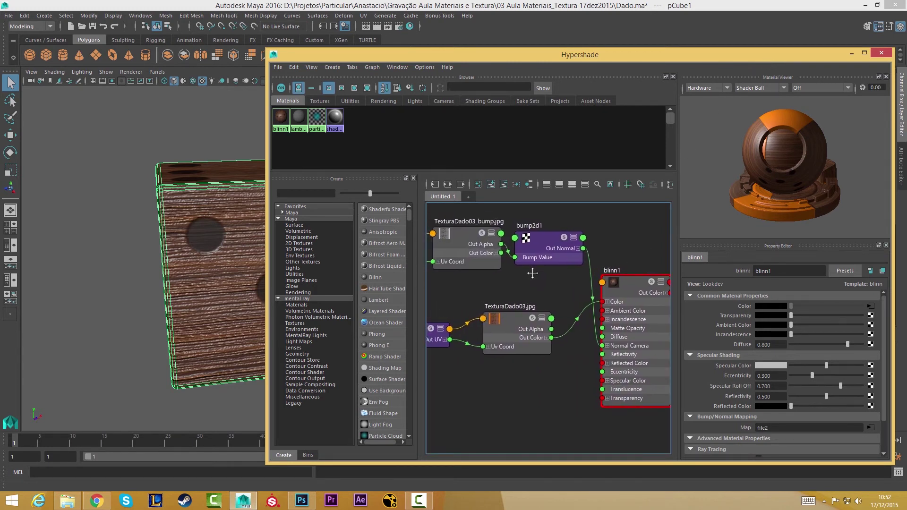
pyautogui.click(504, 319)
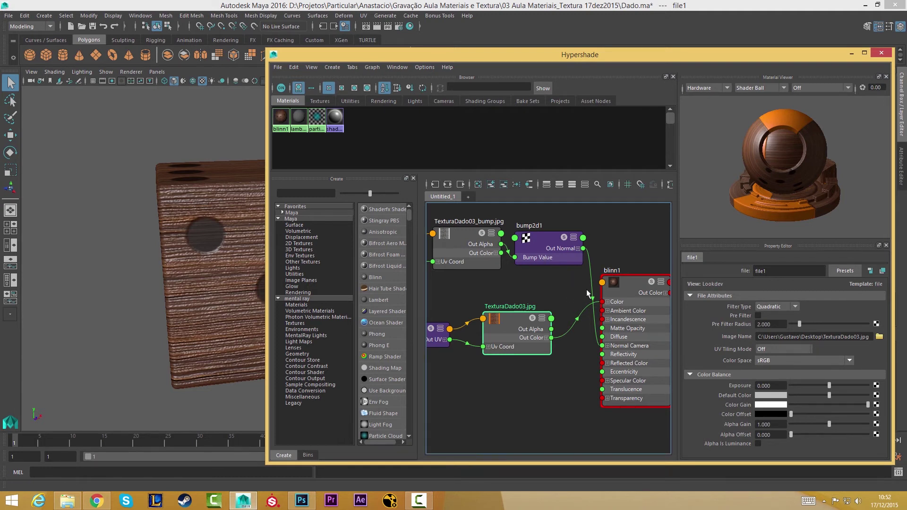
pyautogui.click(478, 183)
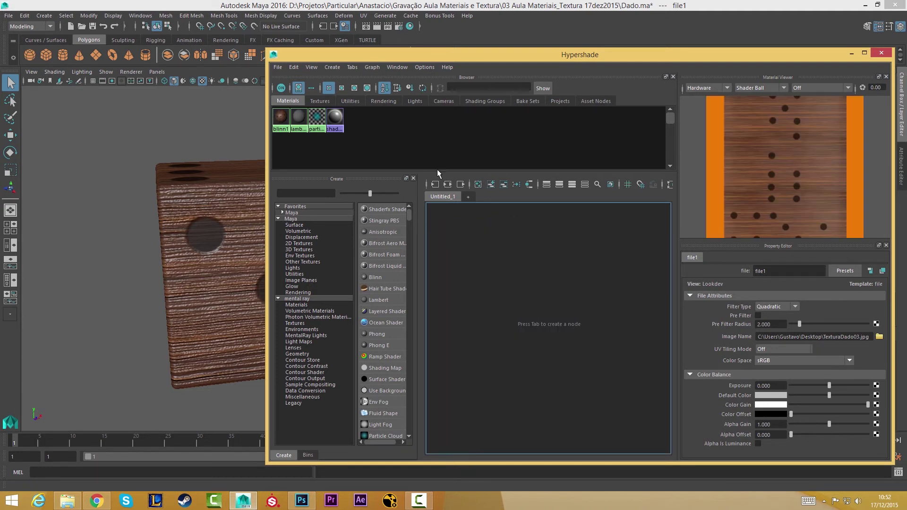
# - Graph blinn1's network, select TexturaDado03, and browse for a new image file
pyautogui.click(277, 121)
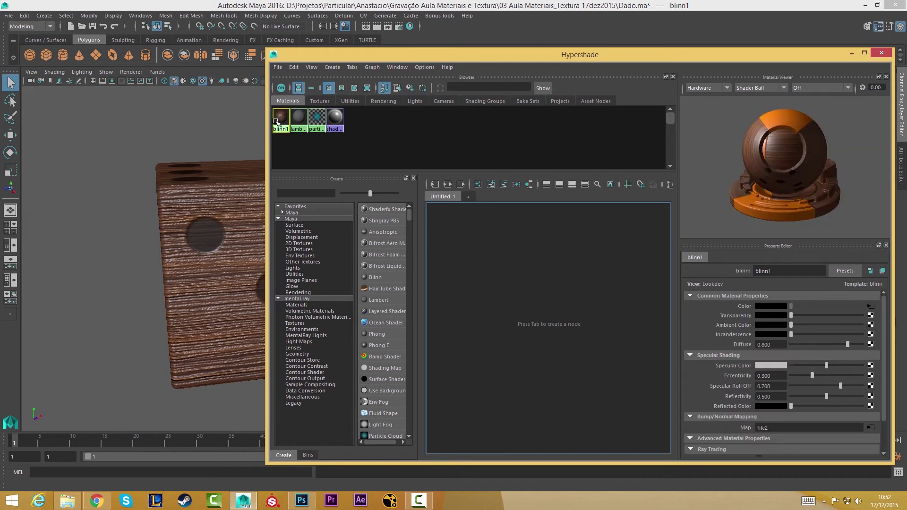
pyautogui.click(448, 185)
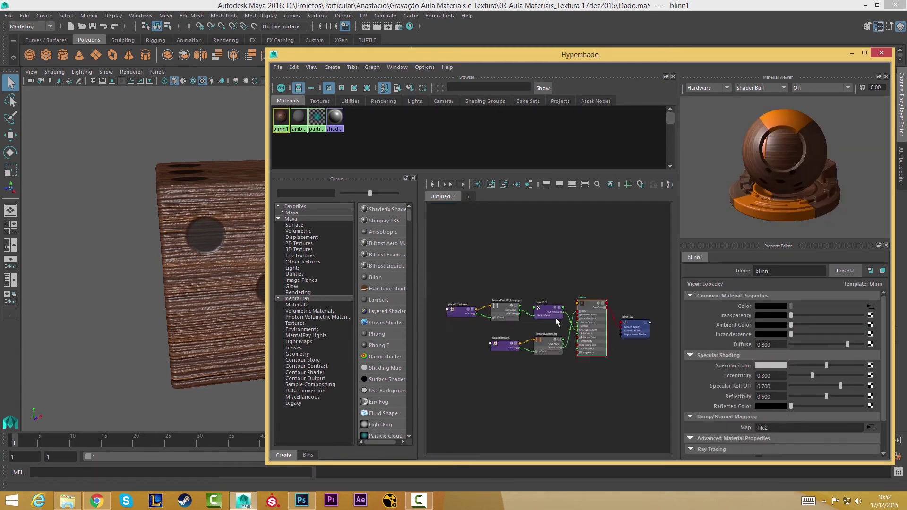
pyautogui.scroll(1, 548, 320)
pyautogui.scroll(2, 537, 319)
pyautogui.scroll(2, 520, 309)
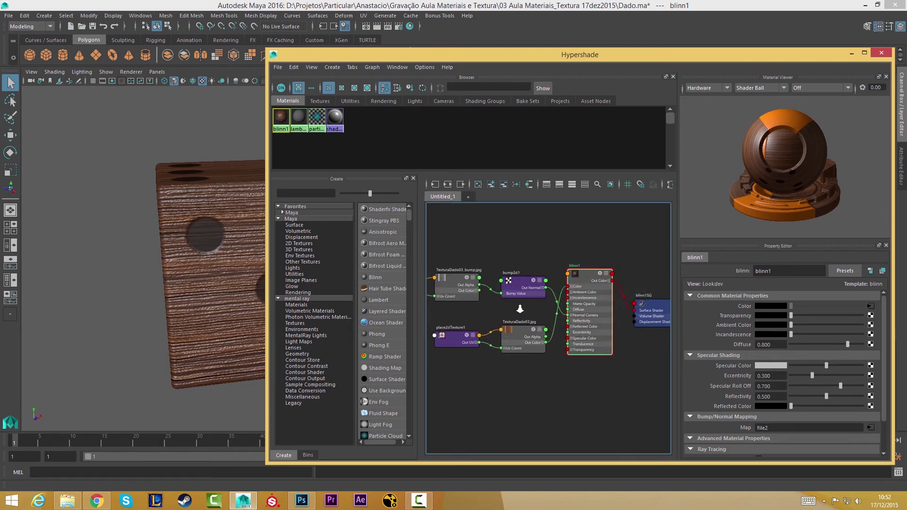
pyautogui.scroll(2, 520, 309)
pyautogui.scroll(2, 515, 317)
pyautogui.scroll(1, 503, 331)
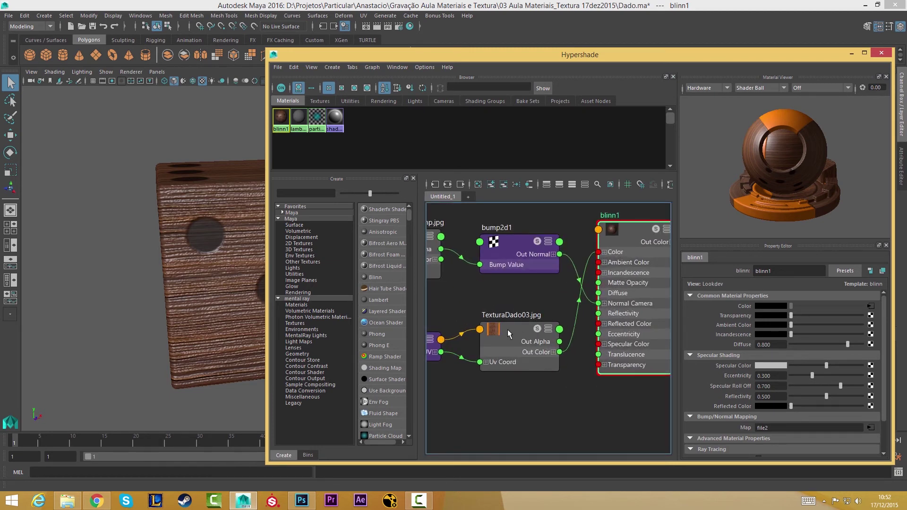
pyautogui.click(508, 329)
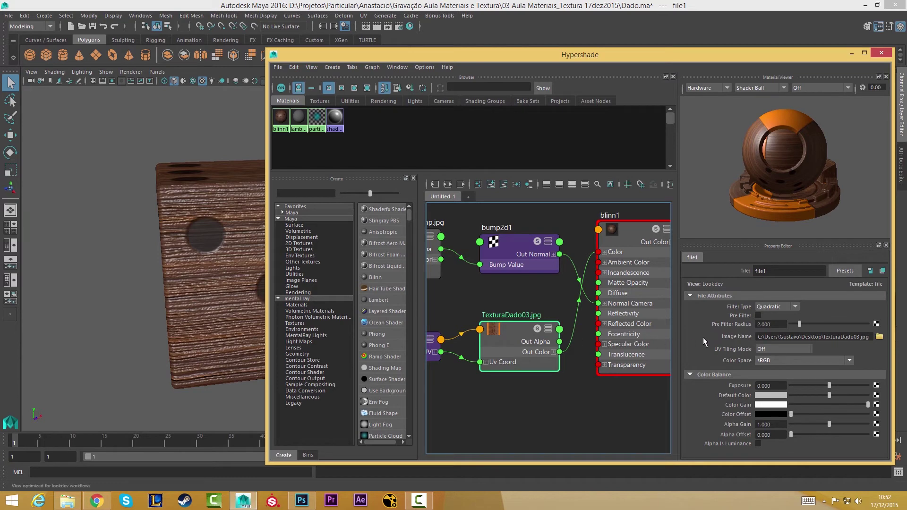
pyautogui.click(880, 336)
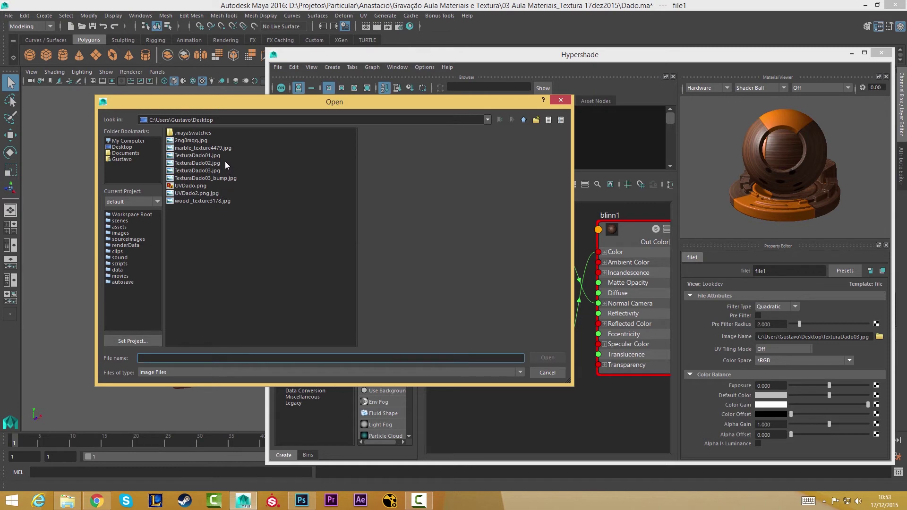
# - Load Textura Dado Marble.jpg from the D:\Projetos\...\Texturas folder into the colour node
pyautogui.click(138, 141)
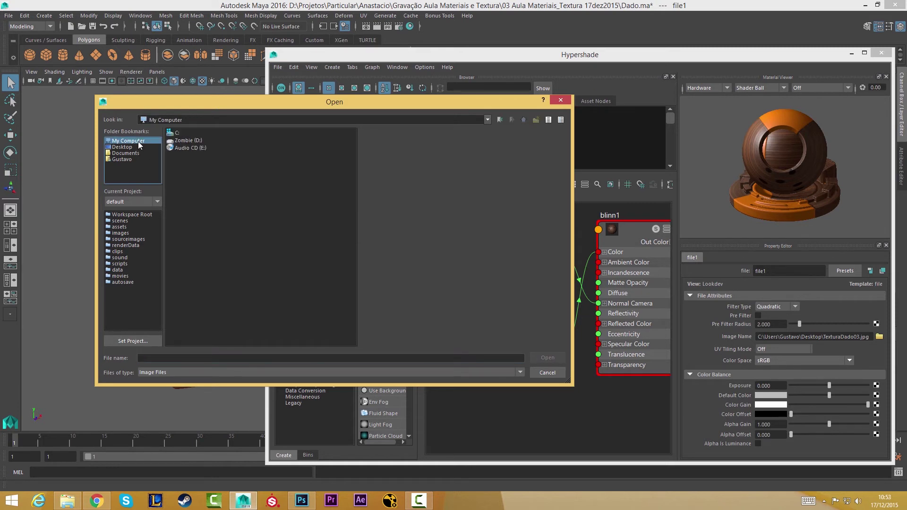
pyautogui.doubleClick(179, 142)
pyautogui.doubleClick(183, 140)
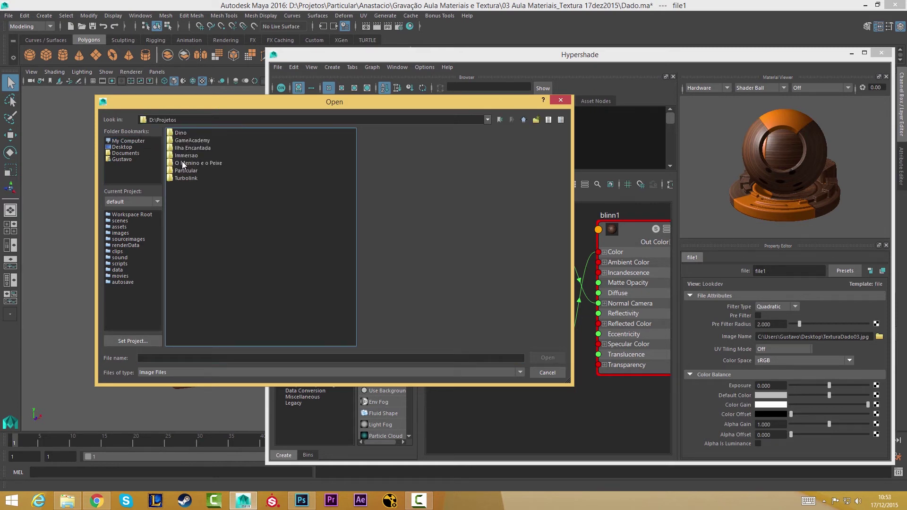
pyautogui.doubleClick(183, 171)
pyautogui.doubleClick(183, 134)
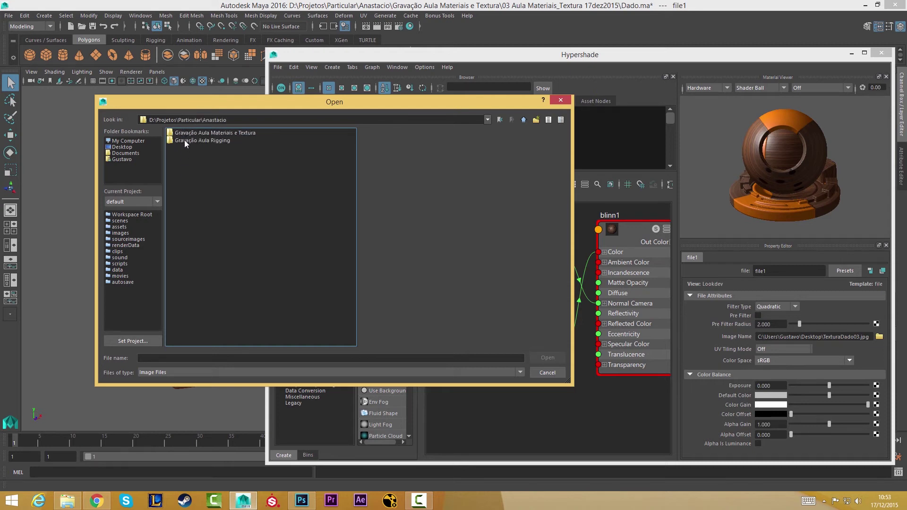
pyautogui.doubleClick(189, 133)
pyautogui.doubleClick(199, 147)
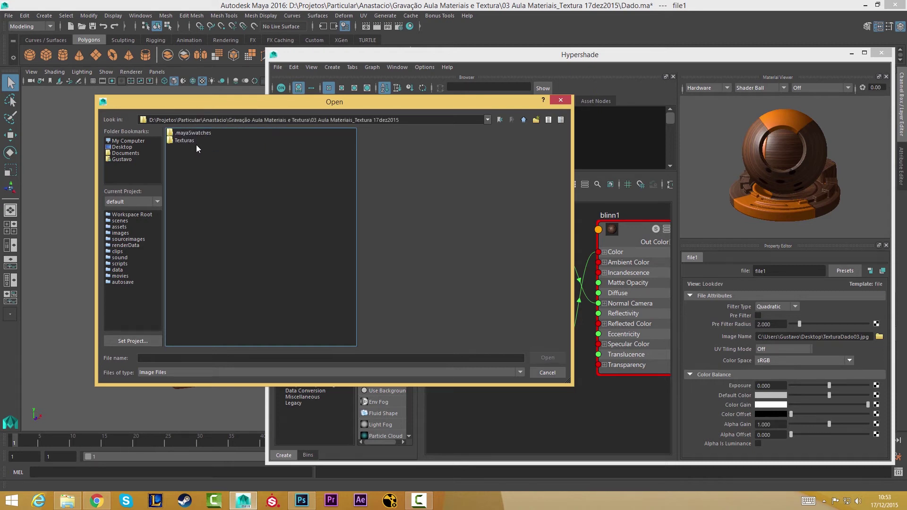
pyautogui.doubleClick(186, 141)
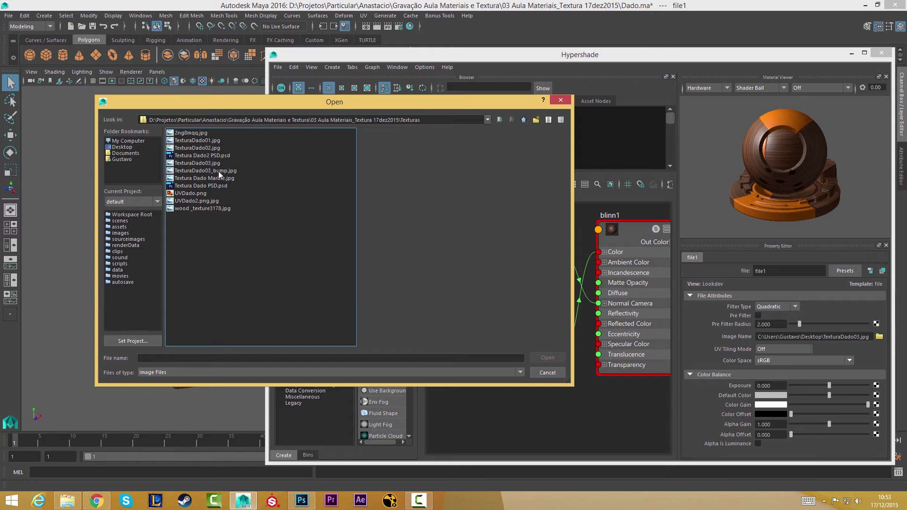
pyautogui.click(228, 178)
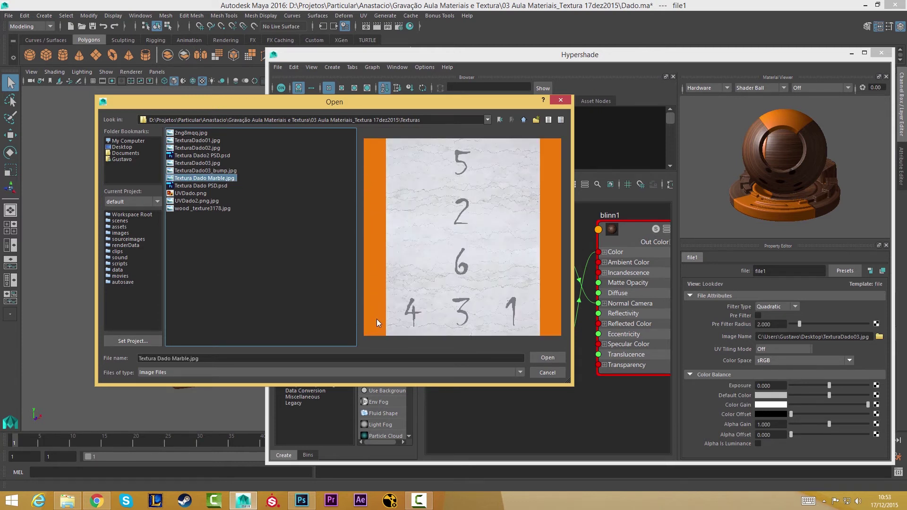
pyautogui.click(548, 357)
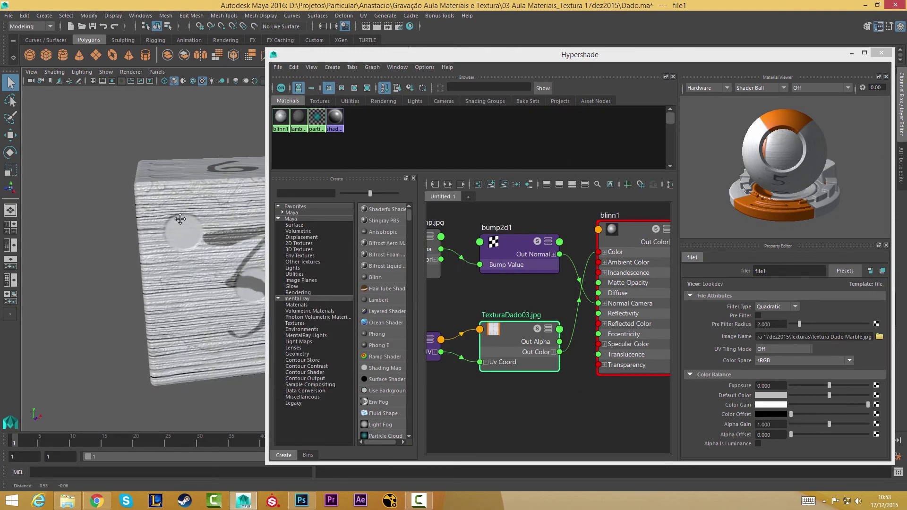
# - Minimize Hypershade and turn the viewport to face the marble die
pyautogui.moveTo(180, 218); pyautogui.dragTo(102, 200)
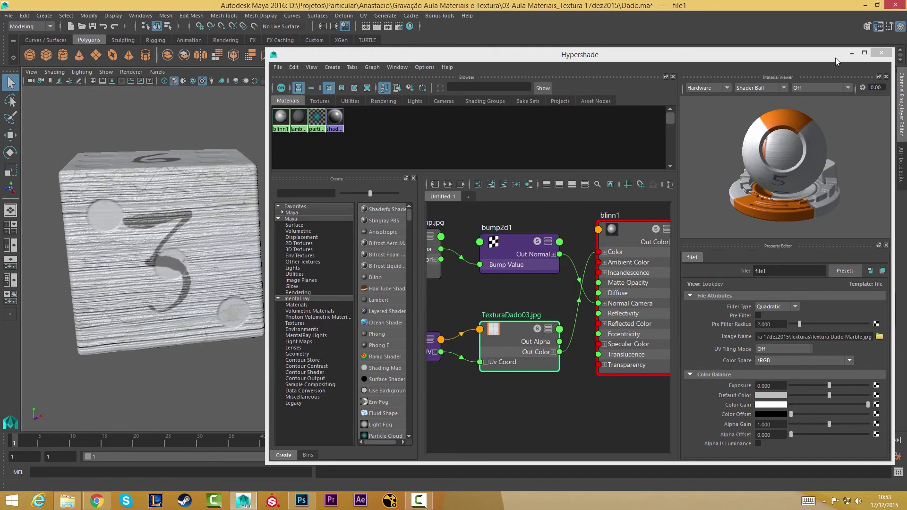
pyautogui.click(852, 53)
pyautogui.moveTo(284, 236)
pyautogui.mouseDown()
pyautogui.moveTo(319, 244)
pyautogui.moveTo(333, 223)
pyautogui.mouseUp()
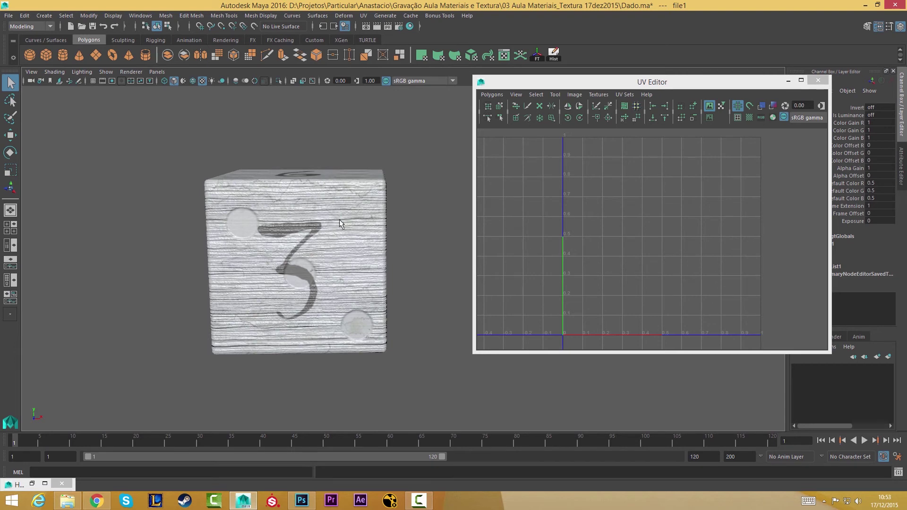
# - Orbit to check the 4, 3 and top faces, close the UV Editor, and select the cube
pyautogui.moveTo(259, 275); pyautogui.dragTo(354, 225)
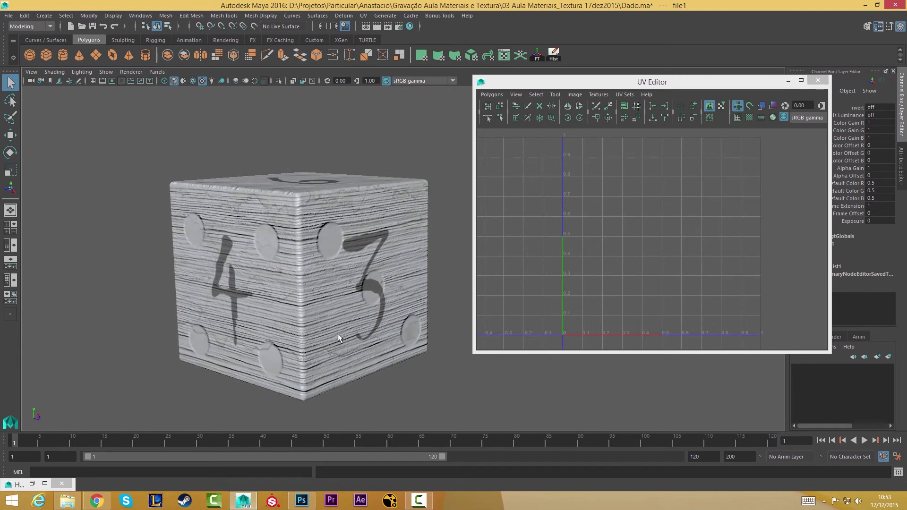
pyautogui.moveTo(356, 342)
pyautogui.mouseDown()
pyautogui.moveTo(280, 253)
pyautogui.moveTo(357, 301)
pyautogui.moveTo(313, 305)
pyautogui.mouseUp()
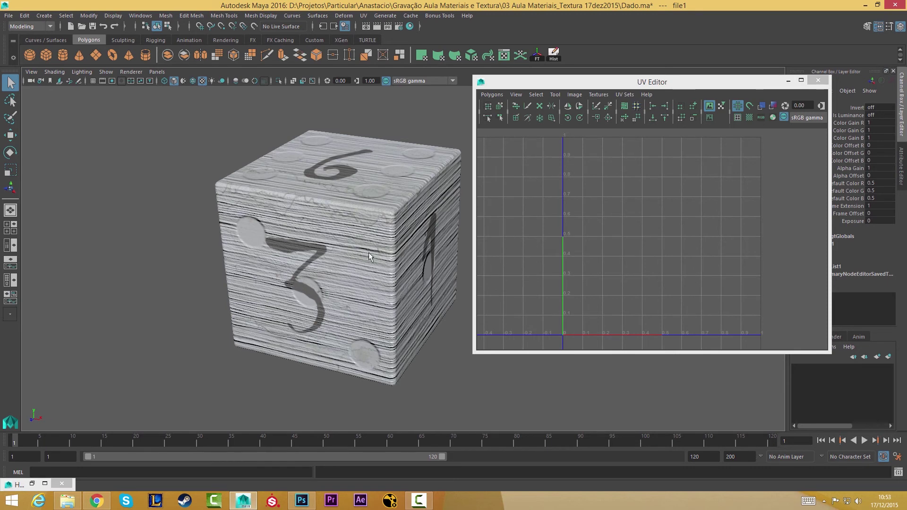
pyautogui.moveTo(369, 318)
pyautogui.mouseDown()
pyautogui.moveTo(357, 289)
pyautogui.moveTo(366, 289)
pyautogui.mouseUp()
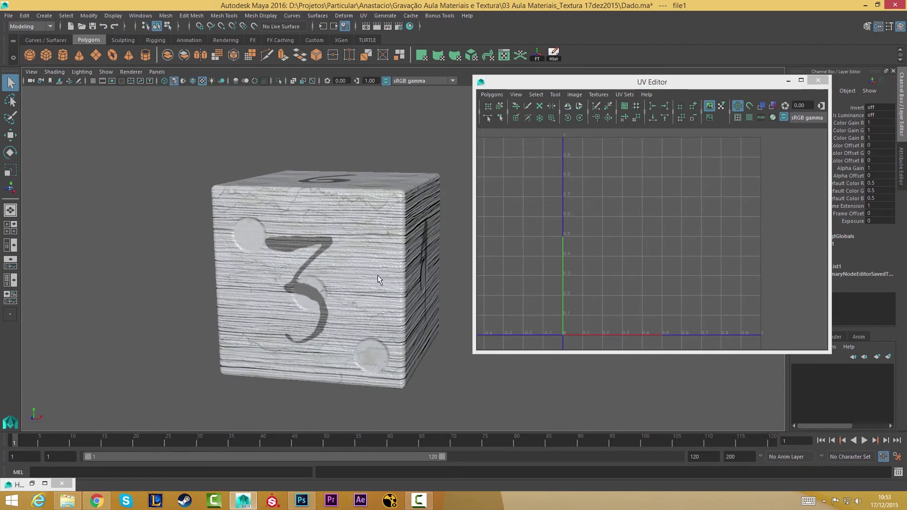
pyautogui.click(819, 80)
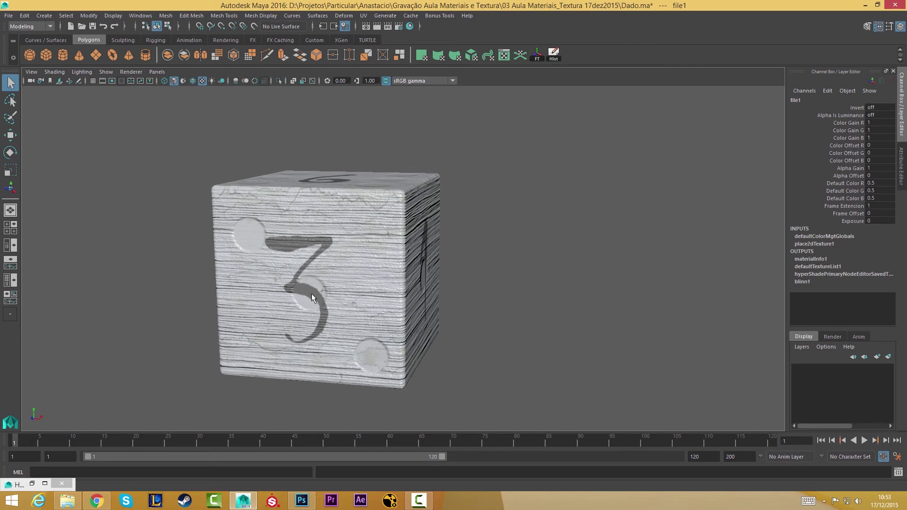
pyautogui.moveTo(373, 254)
pyautogui.mouseDown()
pyautogui.moveTo(288, 255)
pyautogui.moveTo(345, 258)
pyautogui.moveTo(331, 254)
pyautogui.mouseUp()
pyautogui.click(331, 254)
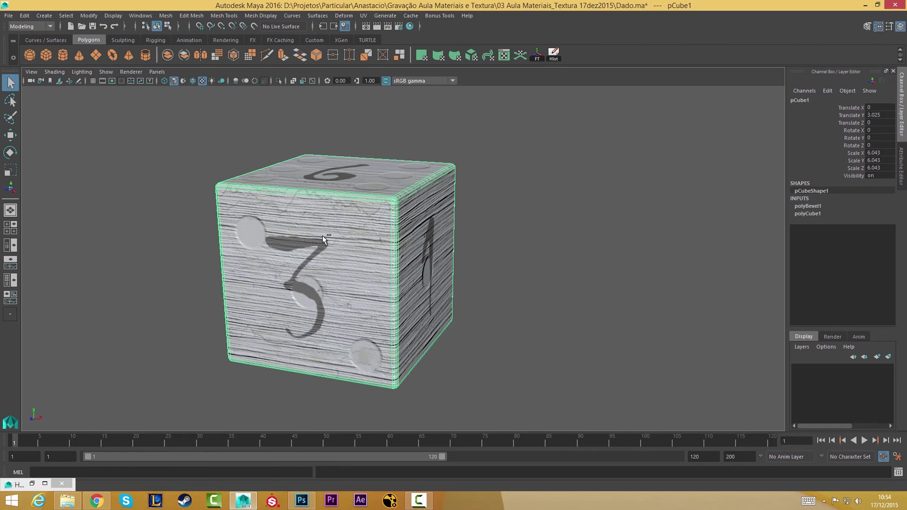
# - Break blinn1's Bump Mapping connection in the Attribute Editor and orbit to see the smooth marble die
pyautogui.hotkey('ctrl', 'a')
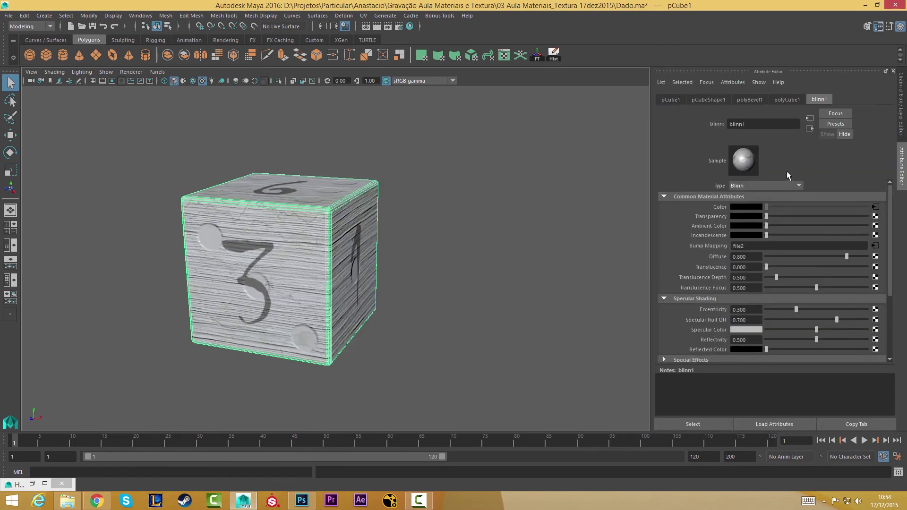
pyautogui.rightClick(707, 245)
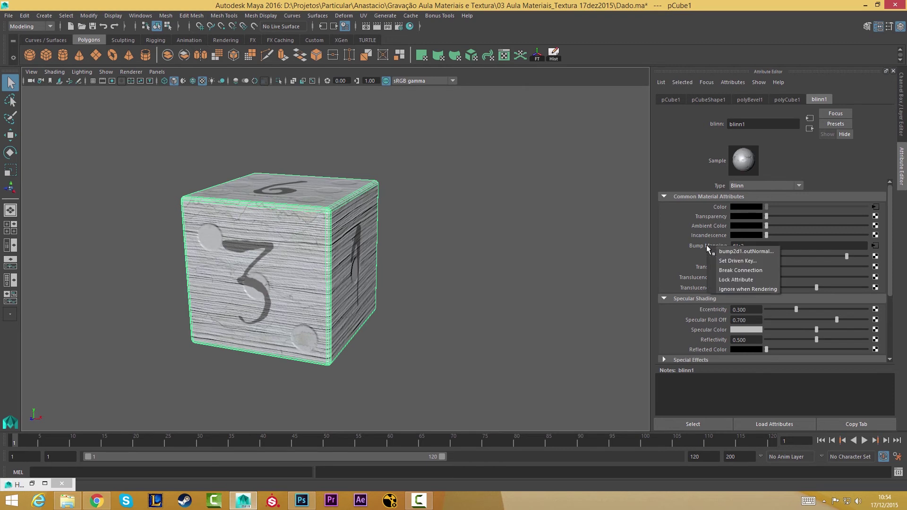
pyautogui.click(738, 270)
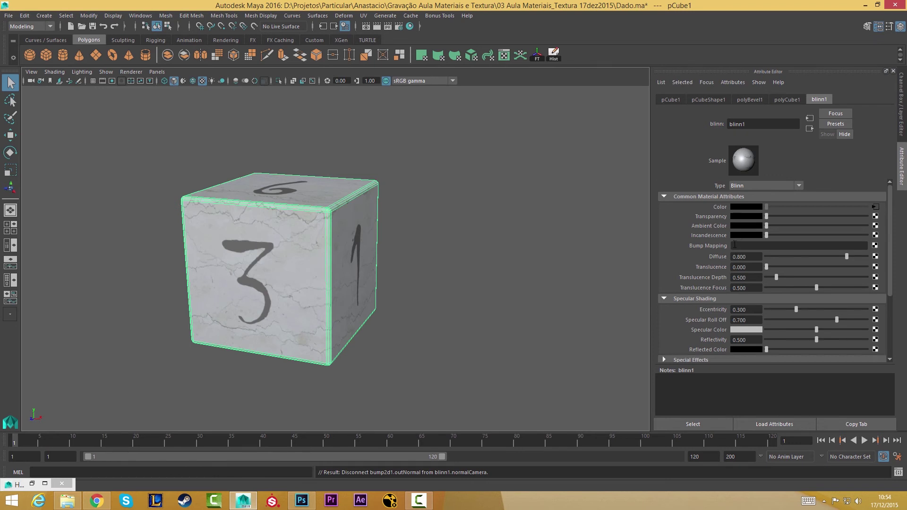
pyautogui.moveTo(336, 242)
pyautogui.mouseDown()
pyautogui.moveTo(416, 260)
pyautogui.moveTo(373, 221)
pyautogui.moveTo(347, 257)
pyautogui.moveTo(425, 236)
pyautogui.mouseUp()
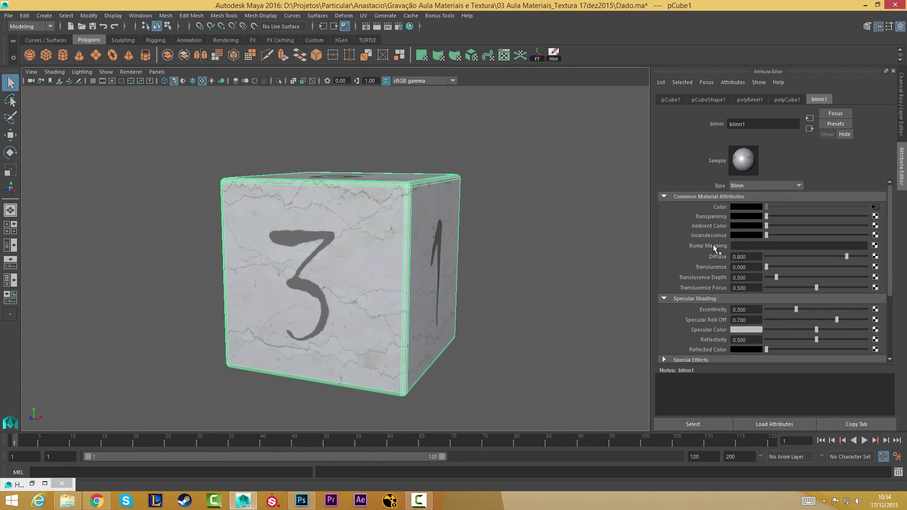
# - Return to the Hypershade and pan the node graph so all the bump nodes are visible
pyautogui.click(31, 485)
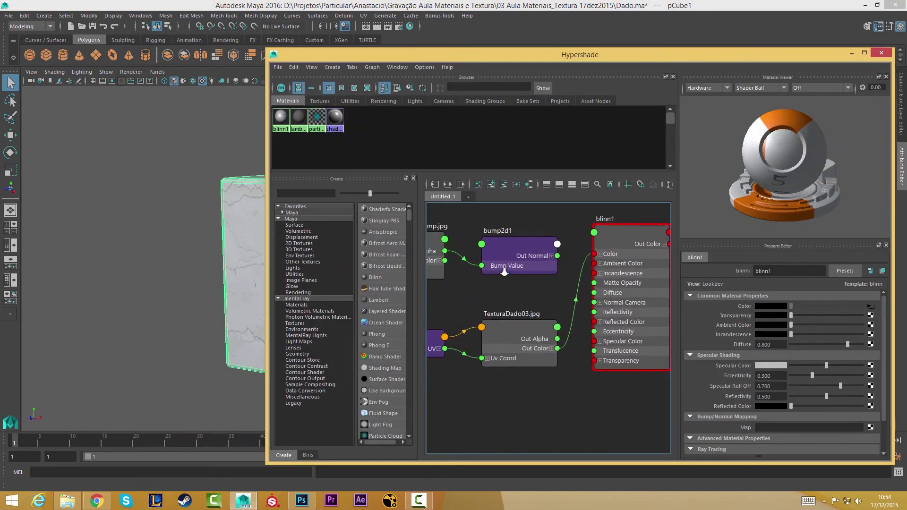
pyautogui.scroll(-5, 505, 272)
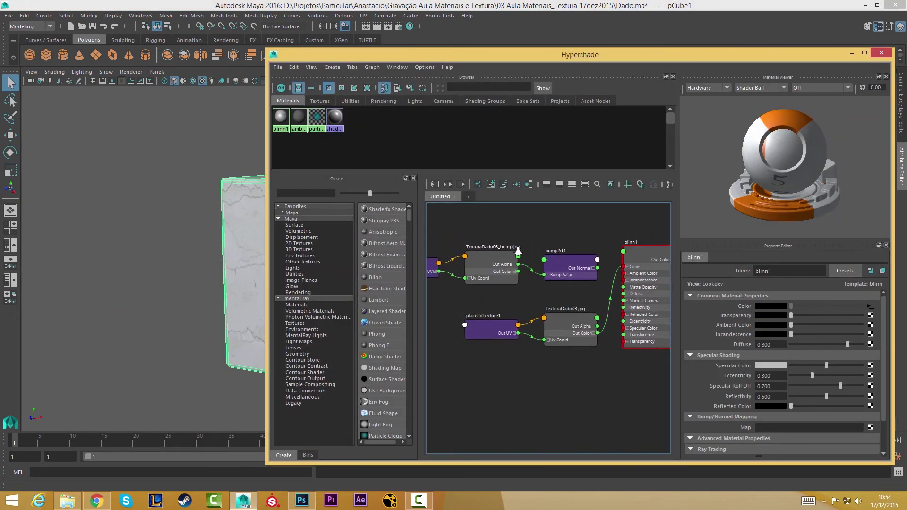
pyautogui.moveTo(518, 251); pyautogui.dragTo(538, 266)
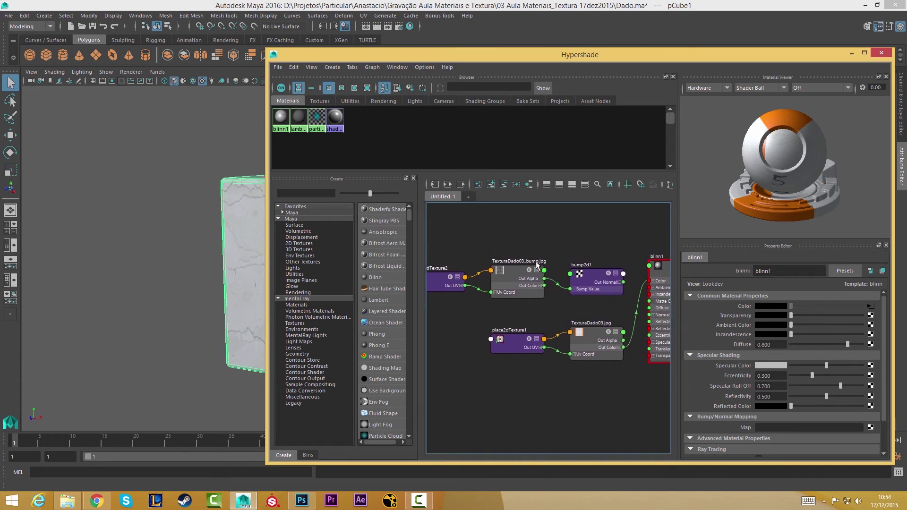
pyautogui.scroll(-2, 522, 271)
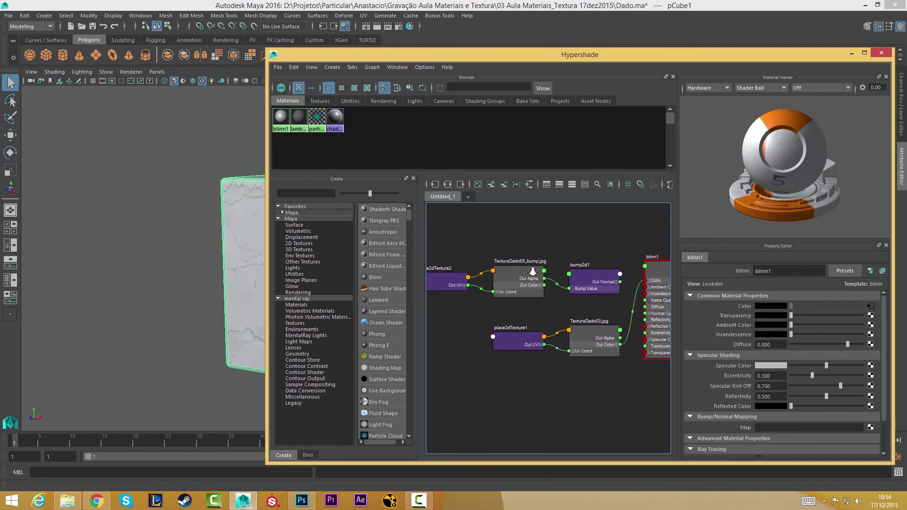
pyautogui.moveTo(521, 271); pyautogui.dragTo(535, 271)
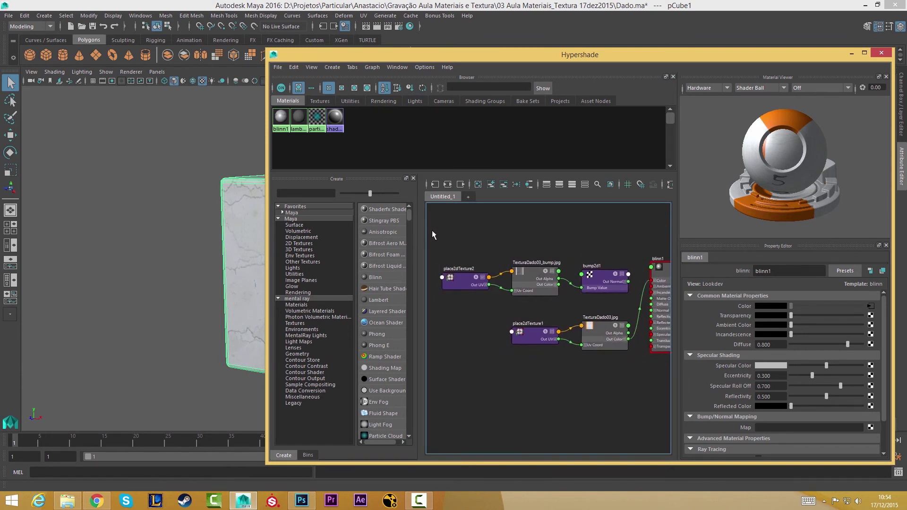
# - Delete the place2dTexture2, TexturaDado03_bump and bump2d1 nodes, then zoom the graph in
pyautogui.moveTo(432, 231); pyautogui.dragTo(636, 301)
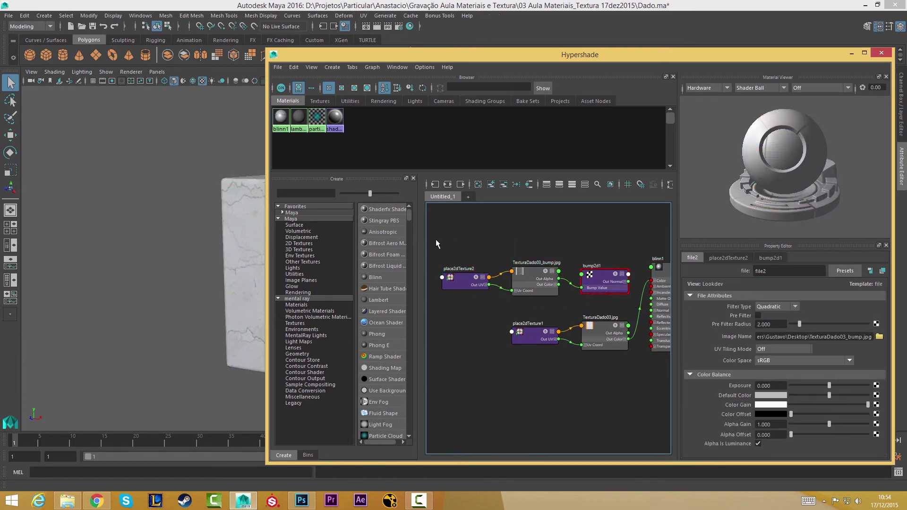
pyautogui.moveTo(436, 240); pyautogui.dragTo(633, 304)
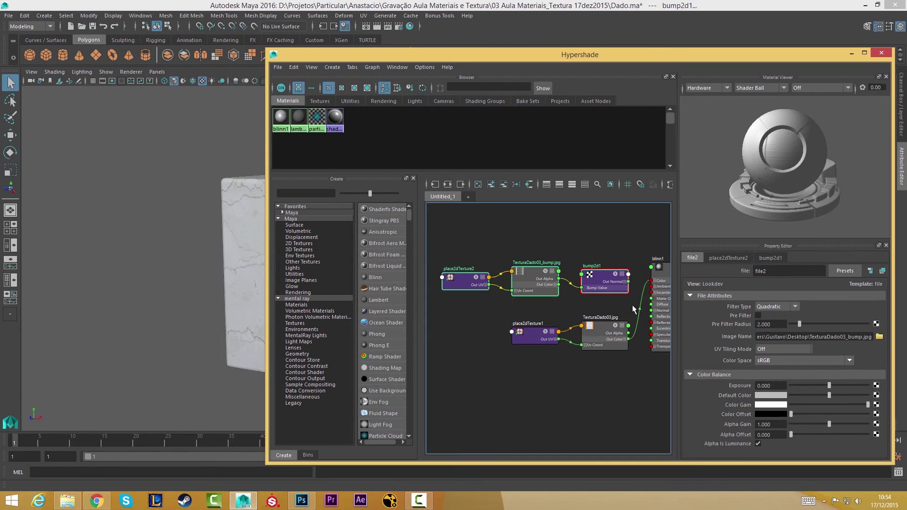
pyautogui.press('Delete')
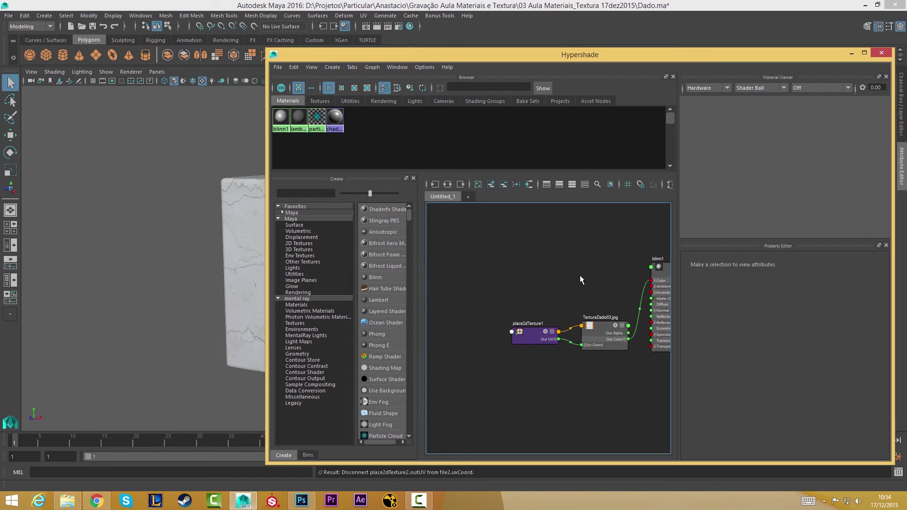
pyautogui.scroll(2, 520, 267)
pyautogui.scroll(2, 527, 260)
pyautogui.scroll(2, 522, 290)
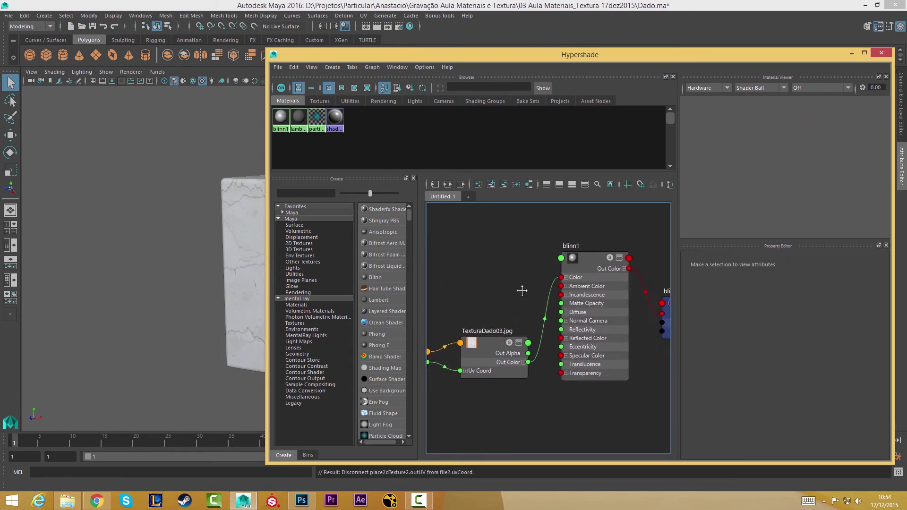
pyautogui.scroll(1, 522, 291)
pyautogui.scroll(1, 527, 281)
pyautogui.scroll(1, 531, 302)
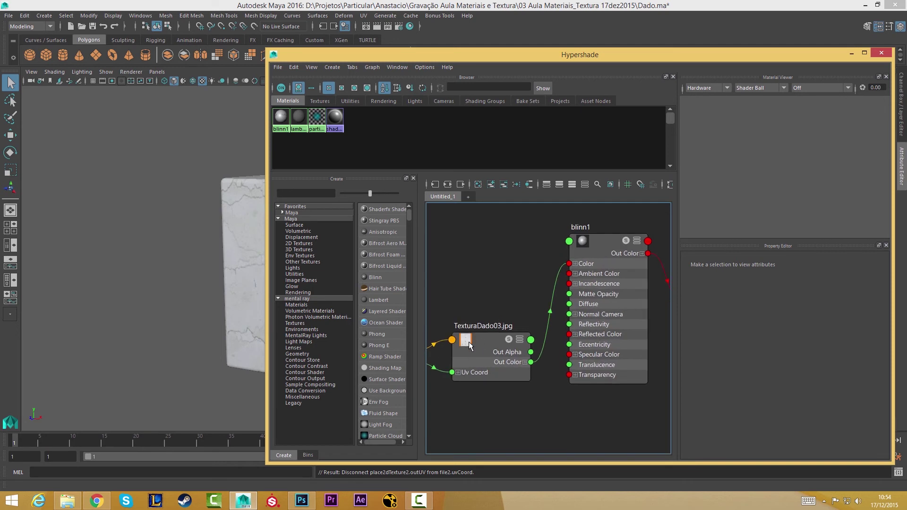
# - Select blinn1 and attempt to connect a texture to its bump map, then cancel the attempt
pyautogui.click(597, 242)
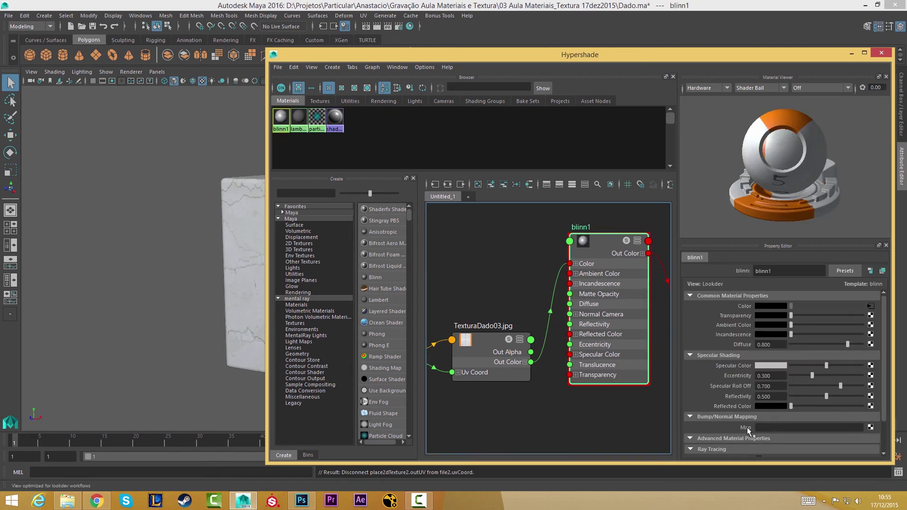
pyautogui.click(870, 428)
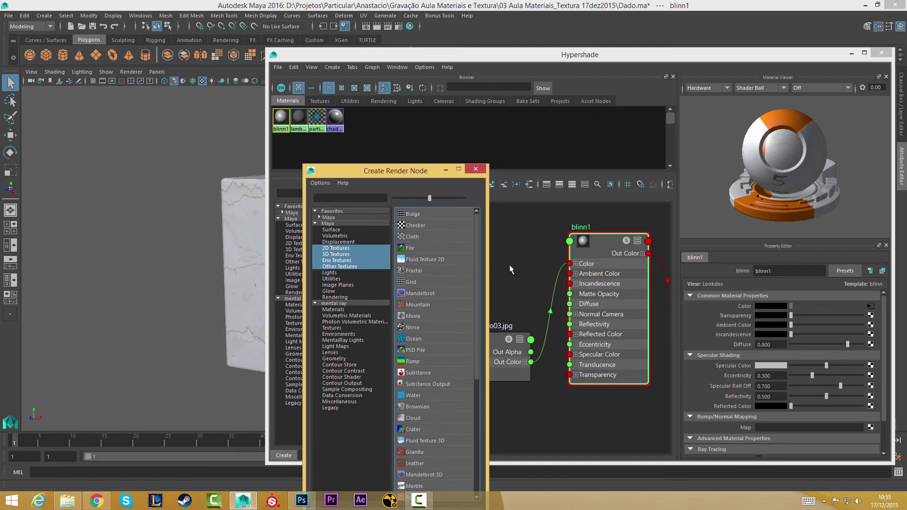
pyautogui.click(476, 169)
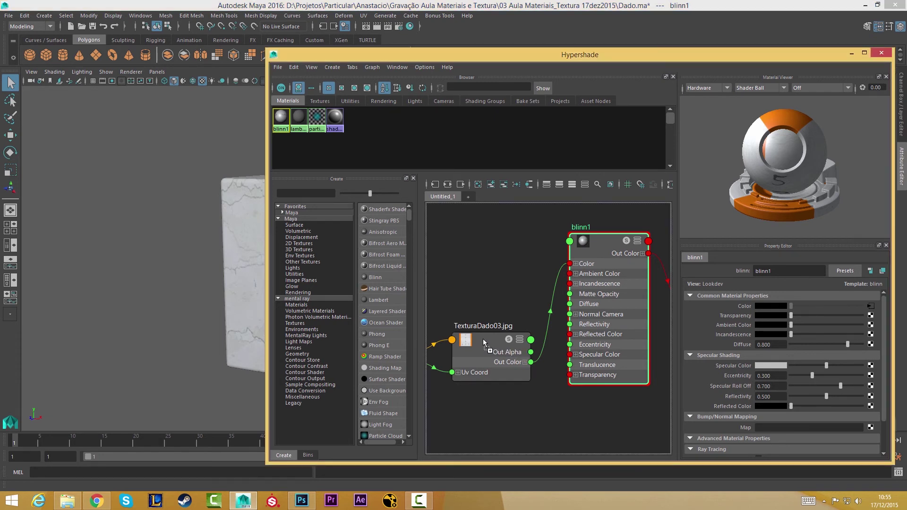
pyautogui.moveTo(606, 414); pyautogui.dragTo(746, 429)
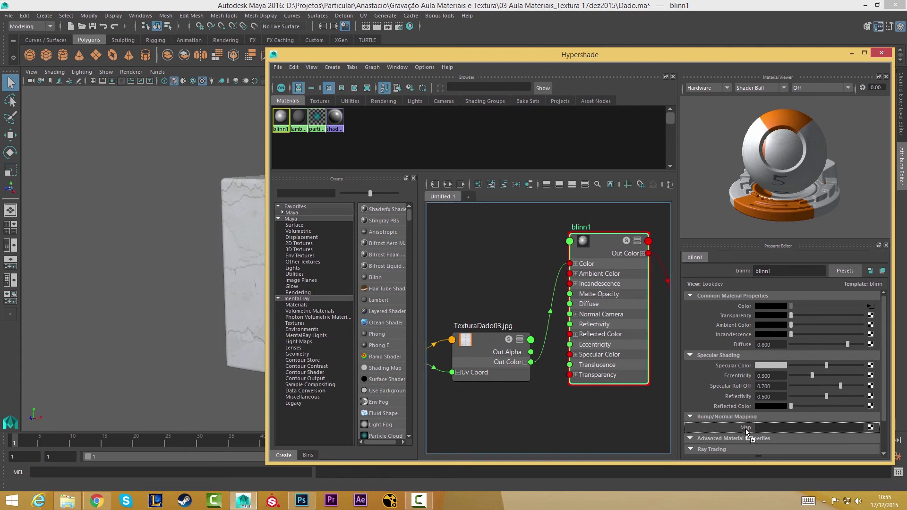
pyautogui.moveTo(745, 431); pyautogui.dragTo(495, 395)
# - Drag the TexturaDado03.jpg node onto blinn1's Bump Mapping slot, creating a bump2d1 node
pyautogui.click(486, 339)
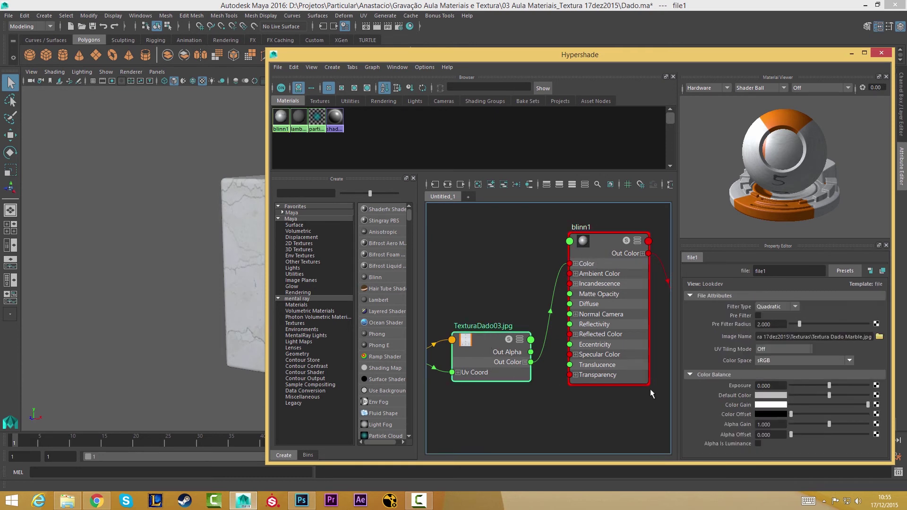
pyautogui.click(604, 240)
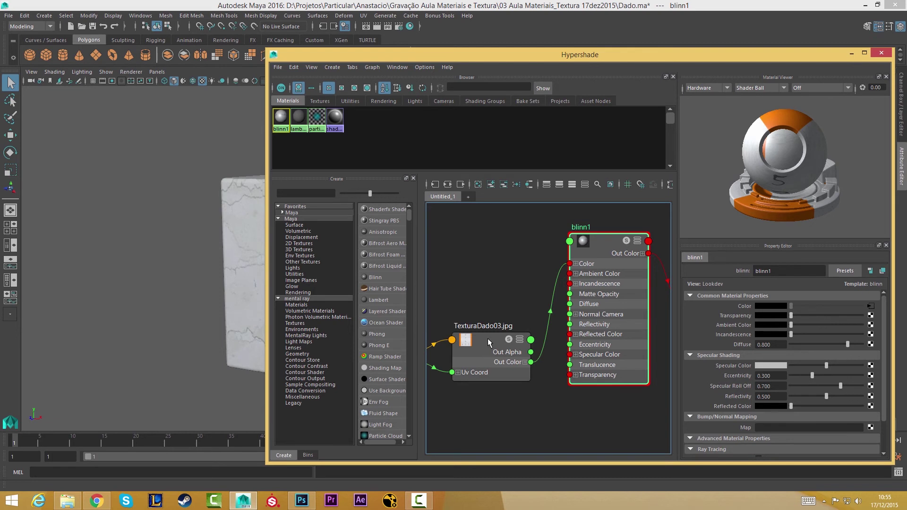
pyautogui.moveTo(491, 340); pyautogui.dragTo(492, 342)
pyautogui.moveTo(575, 406); pyautogui.dragTo(750, 430)
pyautogui.moveTo(751, 429); pyautogui.dragTo(751, 429)
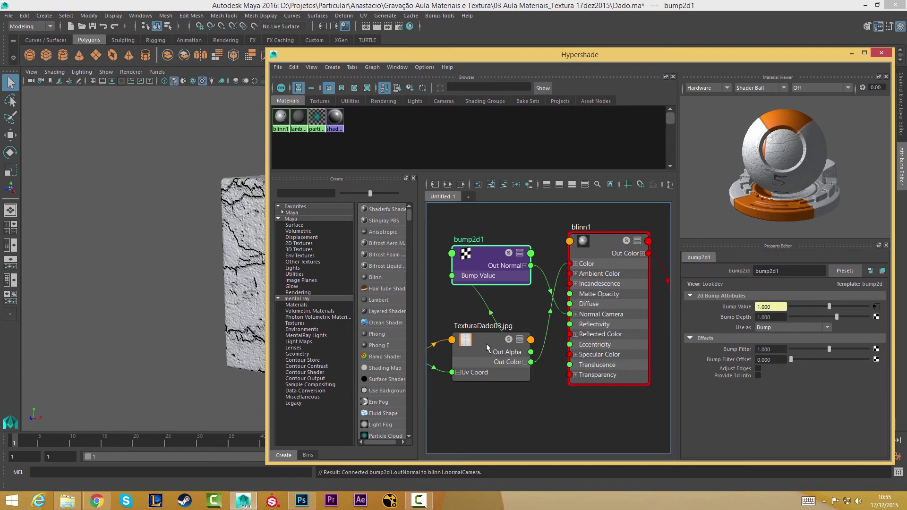
# - Nudge the TexturaDado03.jpg and bump2d1 nodes and orbit the die to inspect the marble relief
pyautogui.moveTo(488, 349); pyautogui.dragTo(472, 346)
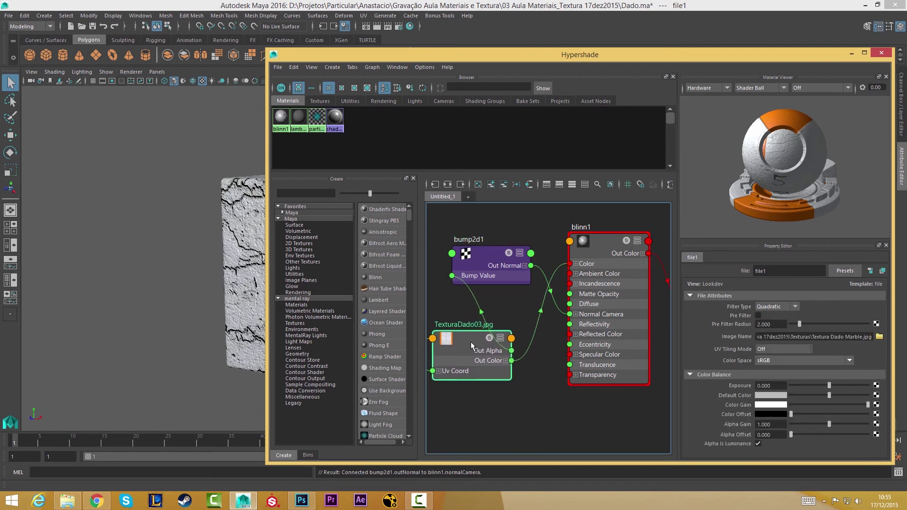
pyautogui.moveTo(488, 257); pyautogui.dragTo(495, 252)
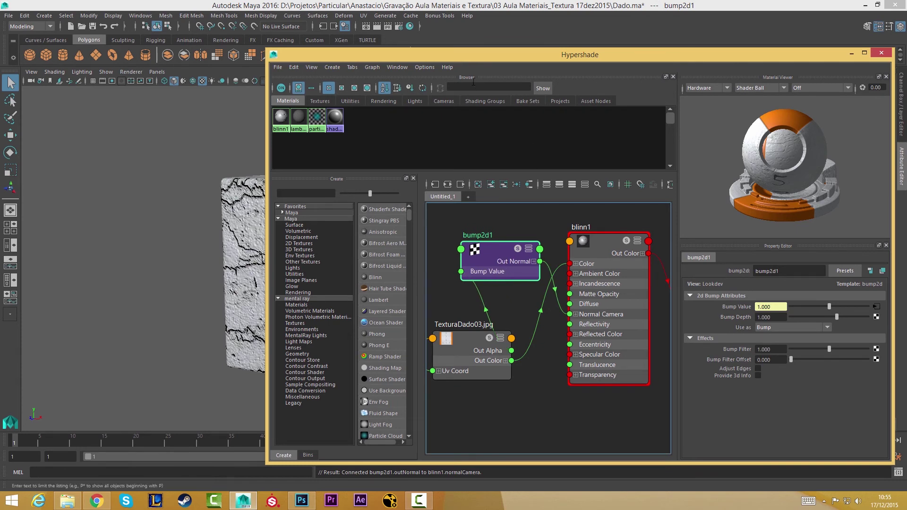
pyautogui.scroll(5, 226, 212)
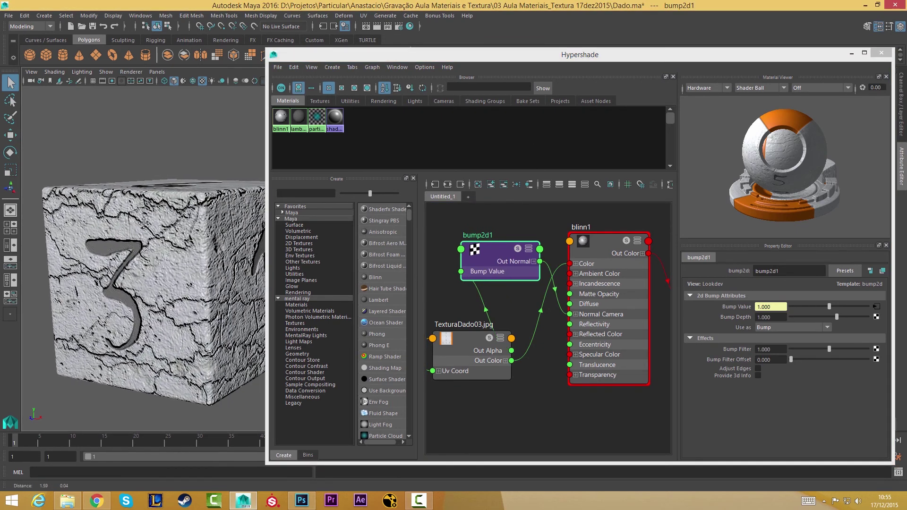
pyautogui.moveTo(145, 223)
pyautogui.keyDown('alt'); pyautogui.mouseDown()
pyautogui.moveTo(161, 252)
pyautogui.moveTo(171, 223)
pyautogui.moveTo(158, 205)
pyautogui.moveTo(135, 200)
pyautogui.moveTo(208, 215)
pyautogui.mouseUp(); pyautogui.keyUp('alt')
pyautogui.scroll(2, 171, 223)
pyautogui.scroll(-2, 135, 200)
pyautogui.scroll(2, 208, 215)
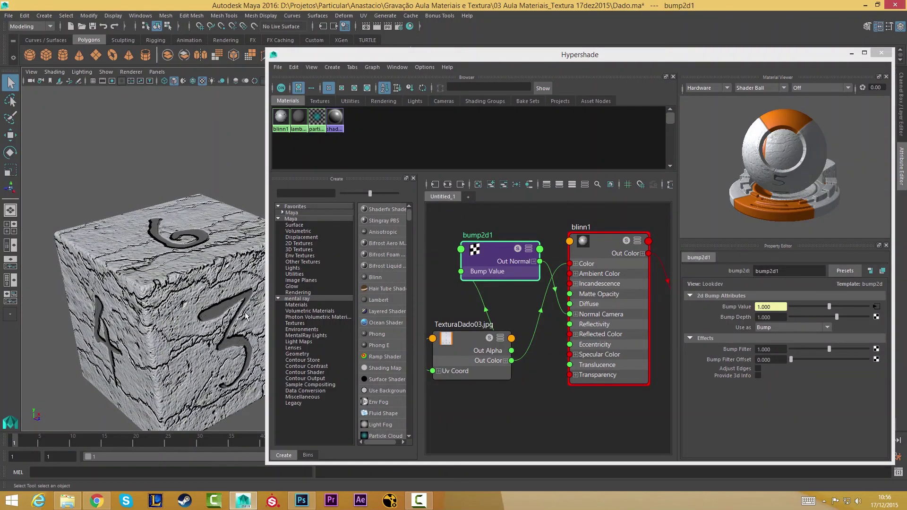
pyautogui.moveTo(239, 321)
pyautogui.keyDown('alt'); pyautogui.mouseDown()
pyautogui.moveTo(155, 274)
pyautogui.moveTo(94, 279)
pyautogui.mouseUp(); pyautogui.keyUp('alt')
pyautogui.scroll(-2, 154, 275)
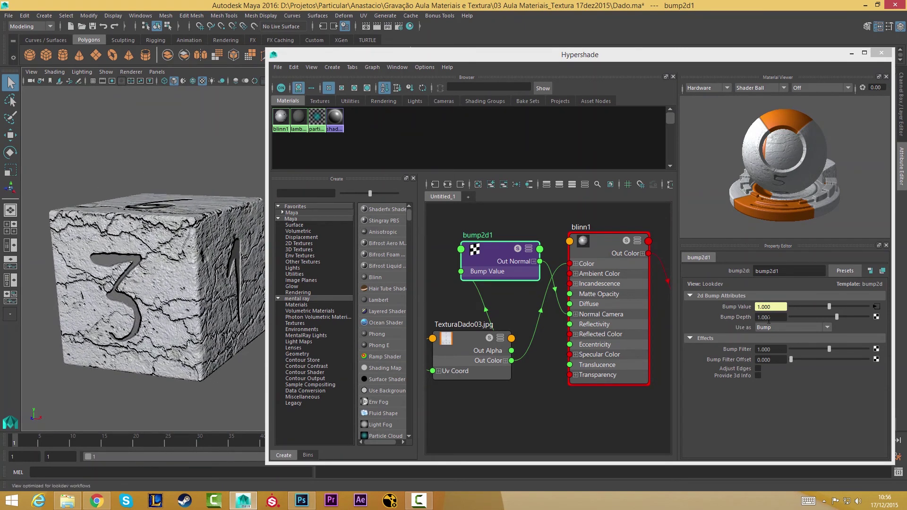
# - Set bump2d1's Bump Depth to 0.5, then lower it to 0.3
pyautogui.click(497, 265)
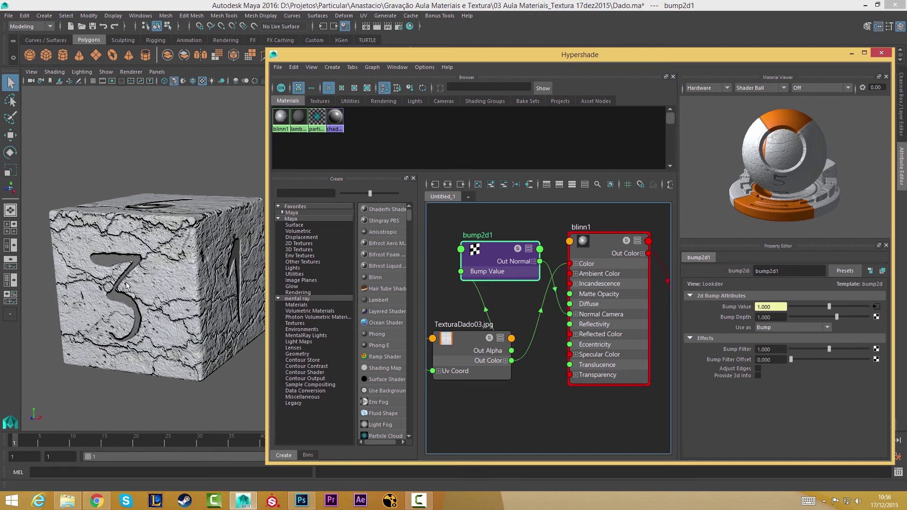
pyautogui.keyDown('alt'); pyautogui.moveTo(133, 267); pyautogui.dragTo(161, 283); pyautogui.keyUp('alt')
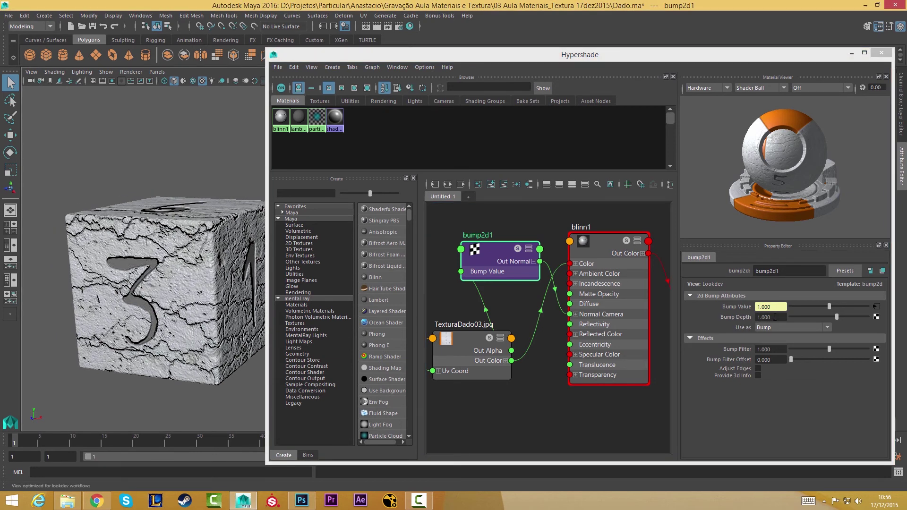
pyautogui.click(775, 318)
pyautogui.write('0.500')
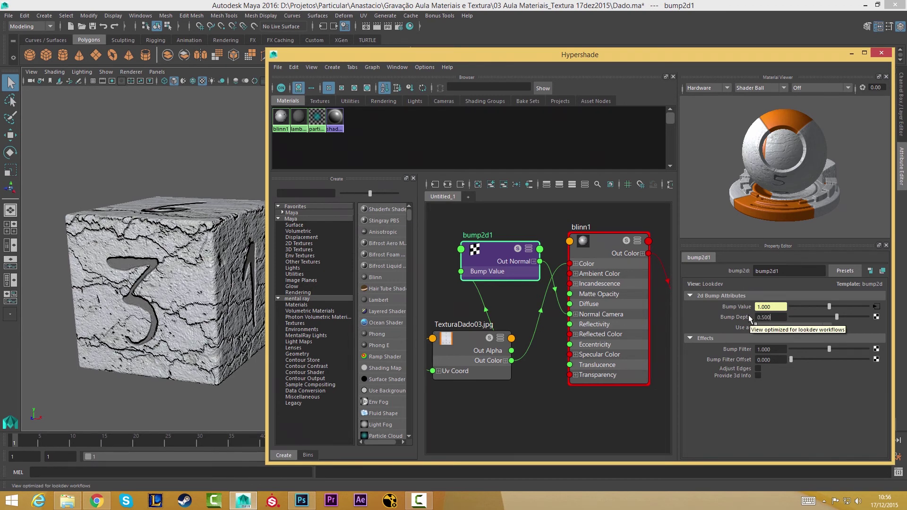
pyautogui.press('Return')
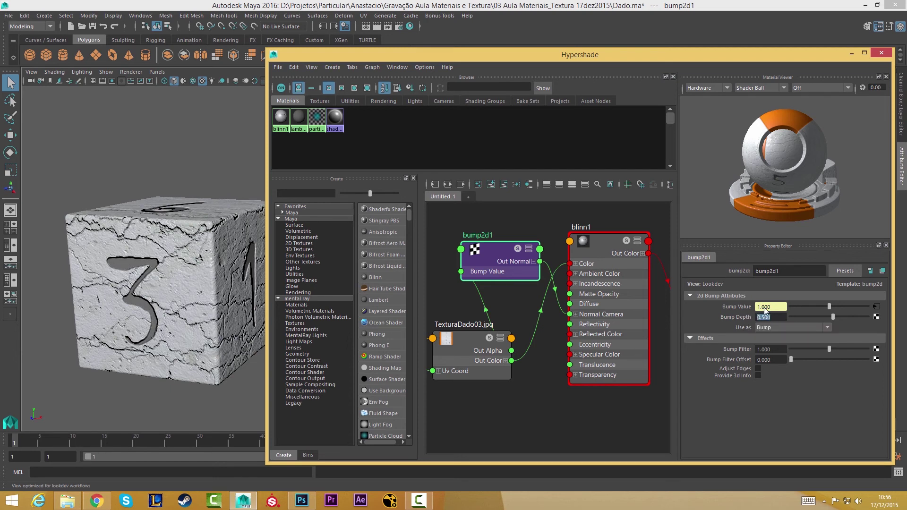
pyautogui.write('0.3')
pyautogui.press('Return')
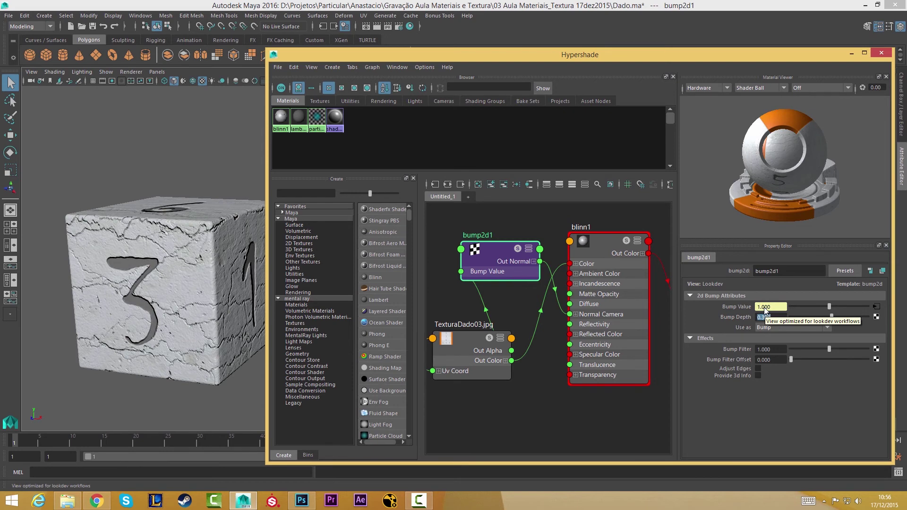
pyautogui.moveTo(156, 246)
pyautogui.mouseDown()
pyautogui.moveTo(152, 342)
pyautogui.moveTo(178, 288)
pyautogui.moveTo(160, 285)
pyautogui.moveTo(170, 297)
pyautogui.moveTo(199, 283)
pyautogui.moveTo(234, 333)
pyautogui.moveTo(189, 287)
pyautogui.mouseUp()
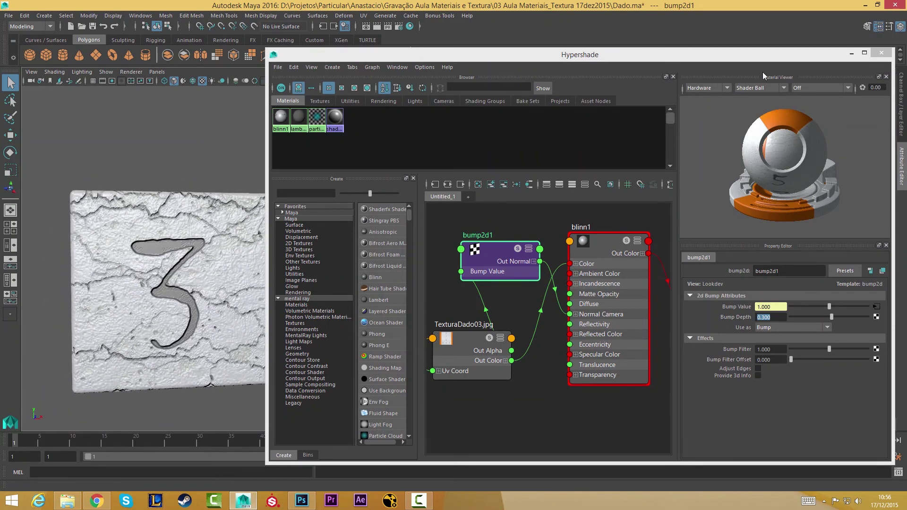
# - Close the Hypershade and frame the die, orbiting toward its 3 face
pyautogui.click(888, 56)
pyautogui.press('f')
pyautogui.moveTo(422, 216); pyautogui.dragTo(377, 210)
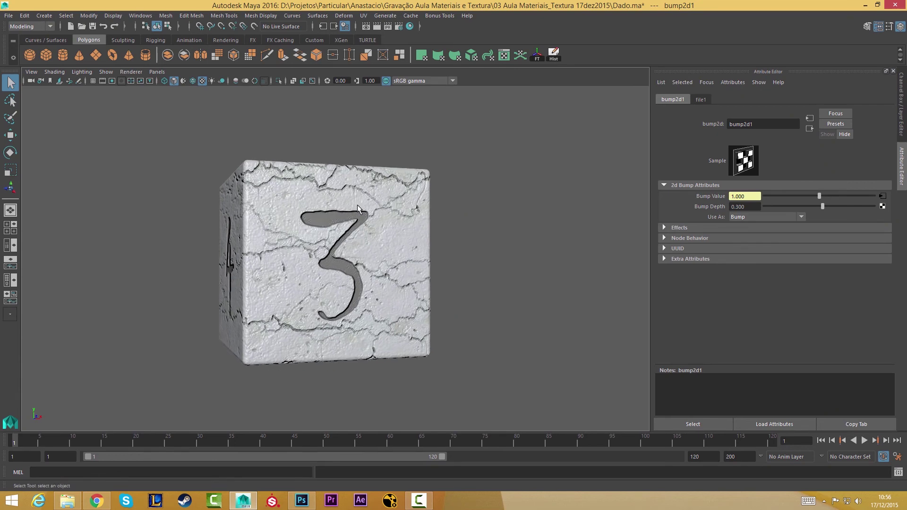
pyautogui.moveTo(377, 210); pyautogui.dragTo(380, 124)
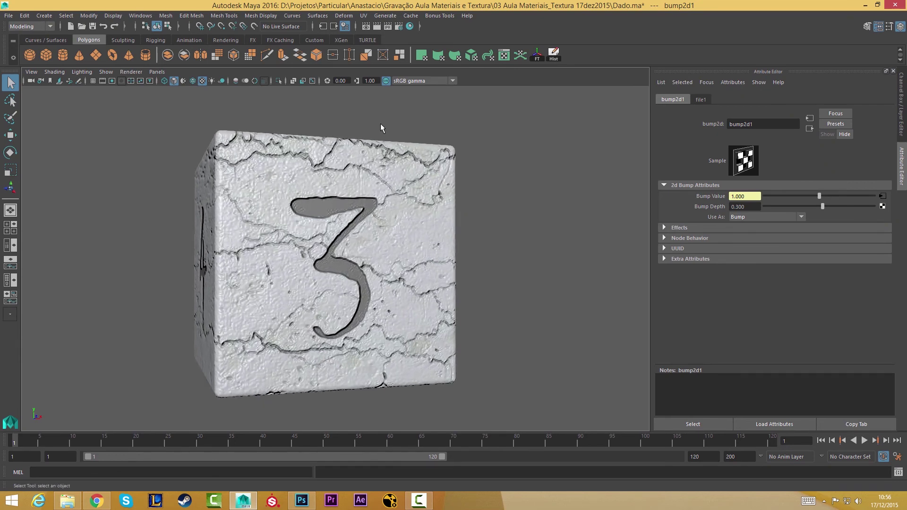
# - Open Render View and redo the previous render of the bumped marble die
pyautogui.click(367, 24)
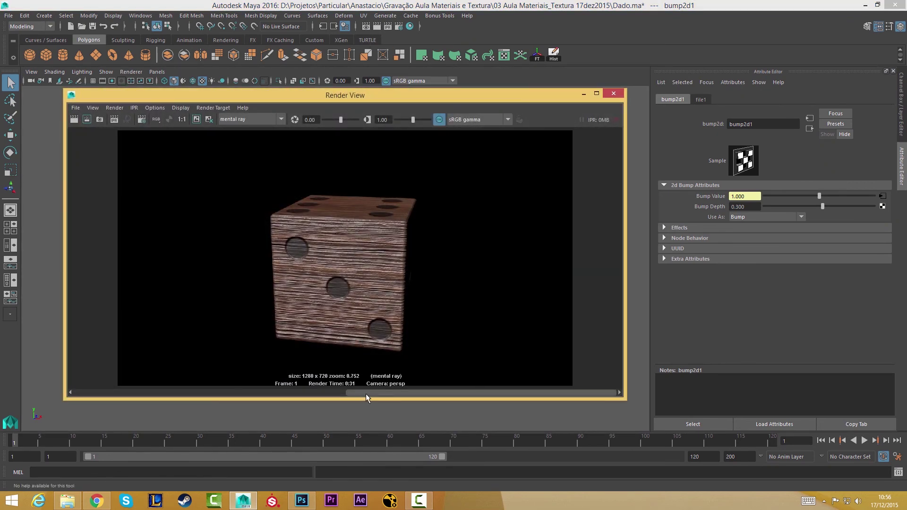
pyautogui.moveTo(366, 393); pyautogui.dragTo(170, 393)
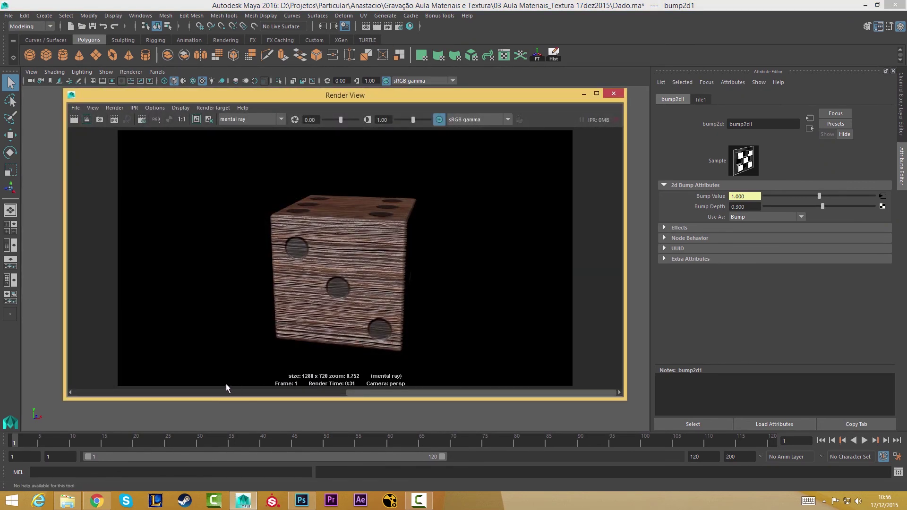
pyautogui.click(209, 119)
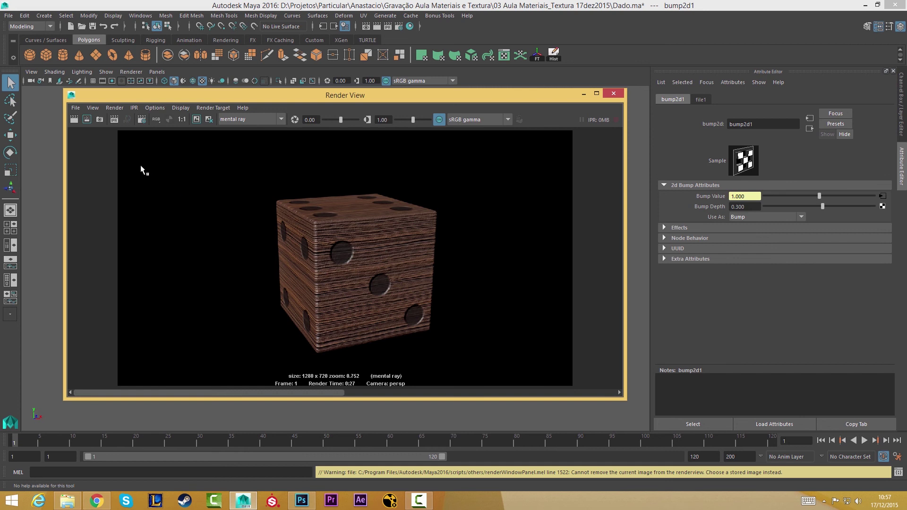
pyautogui.click(74, 119)
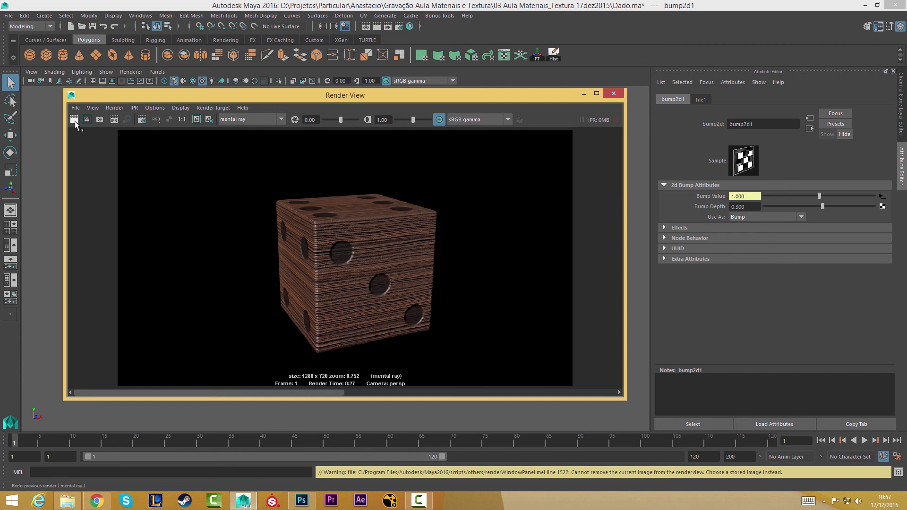
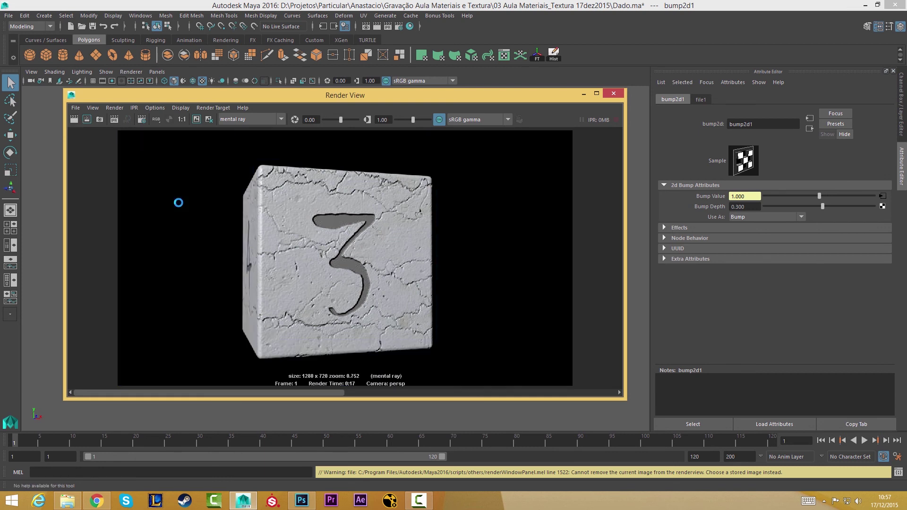
# - Show the stone die render at 1:1, then move the Render View window to the lower right
pyautogui.click(185, 120)
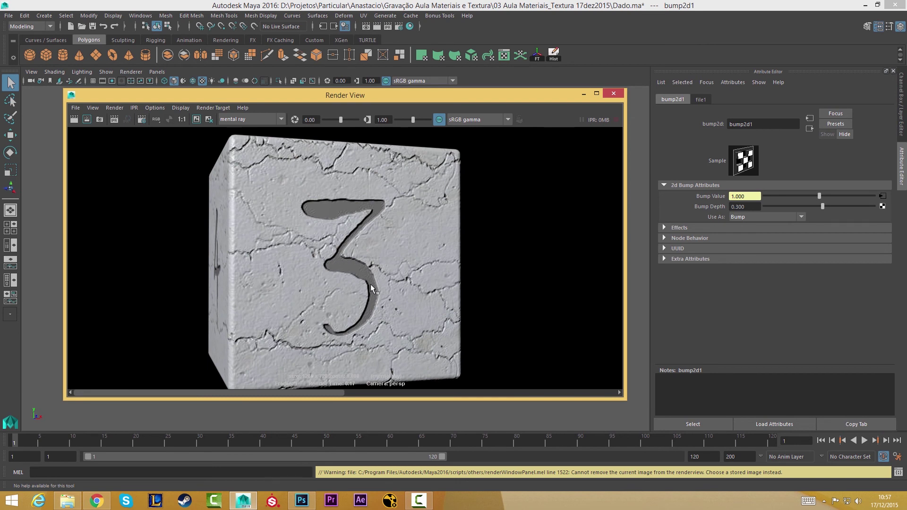
pyautogui.moveTo(308, 392)
pyautogui.mouseDown()
pyautogui.moveTo(497, 397)
pyautogui.moveTo(341, 391)
pyautogui.mouseUp()
pyautogui.moveTo(464, 100); pyautogui.dragTo(656, 114)
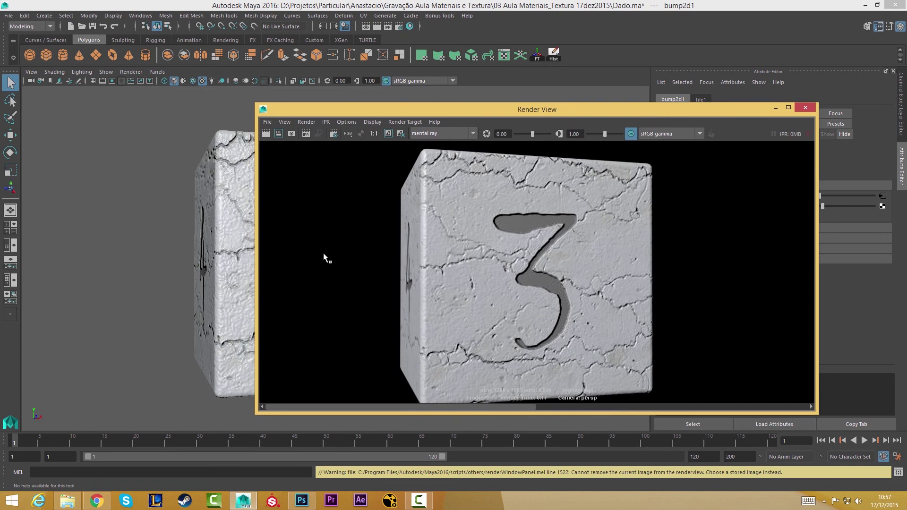
# - Tumble the camera onto the die's 3 face with the 6 on top, and redo the render
pyautogui.middleClick(176, 237)
pyautogui.moveTo(176, 237)
pyautogui.mouseDown()
pyautogui.moveTo(134, 249)
pyautogui.moveTo(159, 236)
pyautogui.moveTo(156, 257)
pyautogui.moveTo(158, 240)
pyautogui.mouseUp()
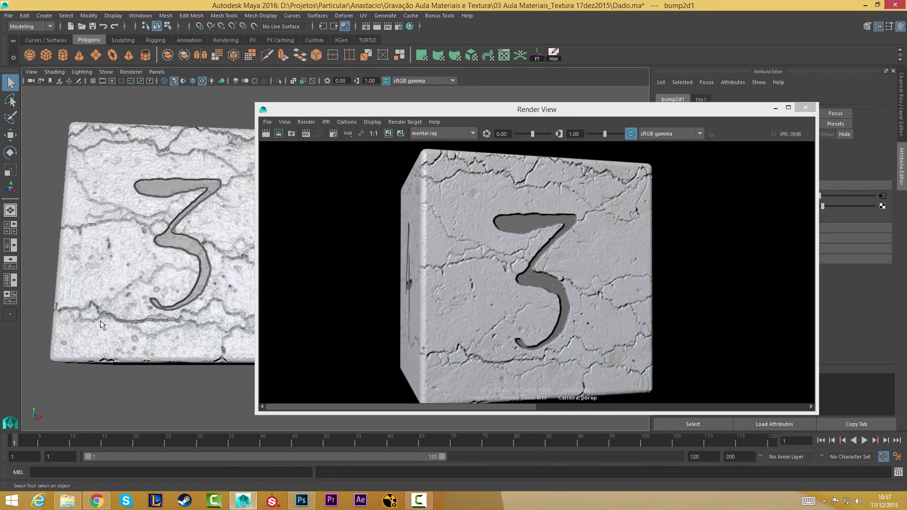
pyautogui.moveTo(159, 278)
pyautogui.mouseDown()
pyautogui.moveTo(159, 296)
pyautogui.moveTo(161, 287)
pyautogui.mouseUp()
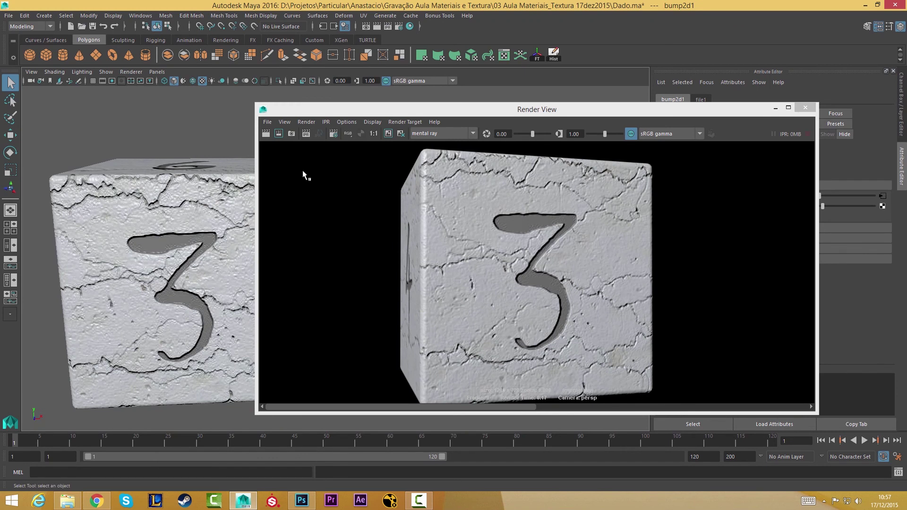
pyautogui.click(265, 135)
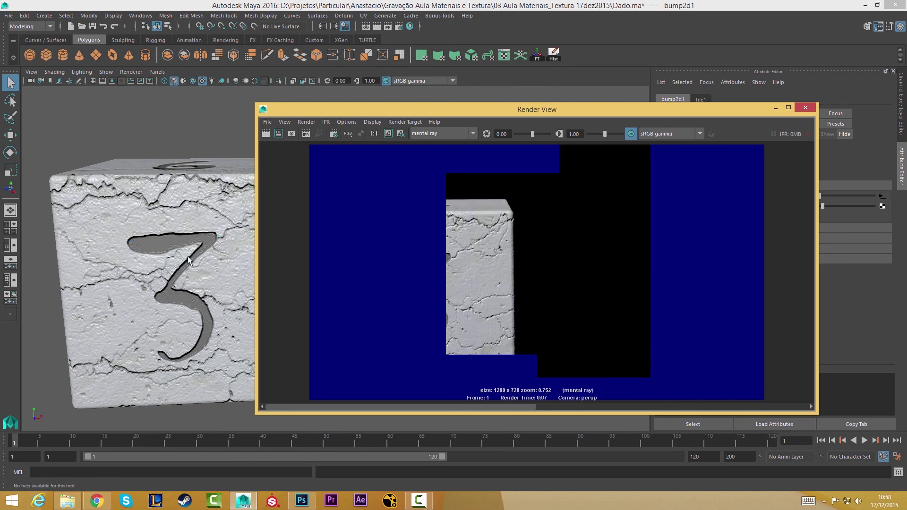
# - Orbit around the die, render it again, then view the result at 1:1 centred on the die
pyautogui.moveTo(189, 260); pyautogui.dragTo(287, 253)
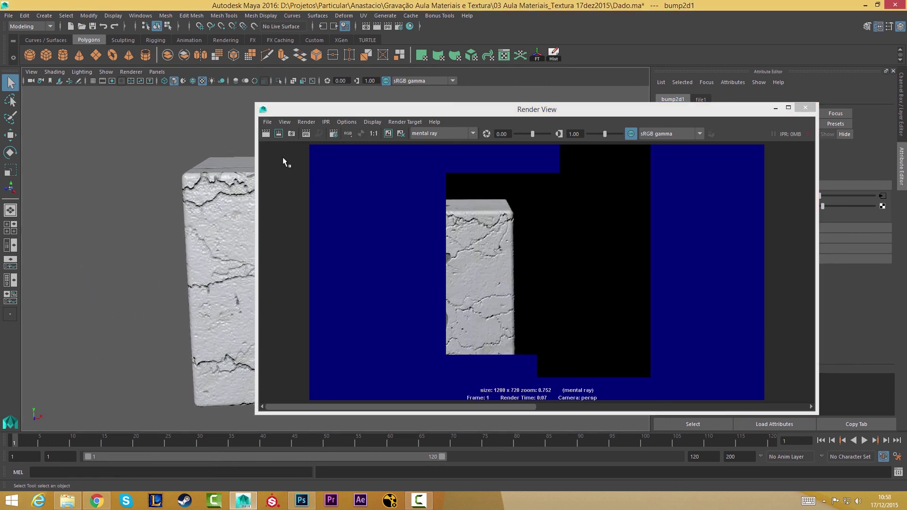
pyautogui.click(266, 134)
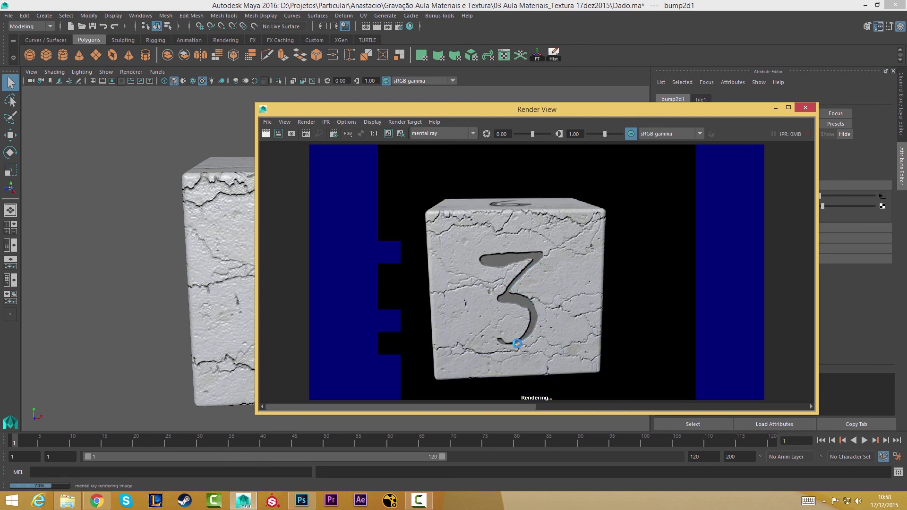
pyautogui.click(374, 134)
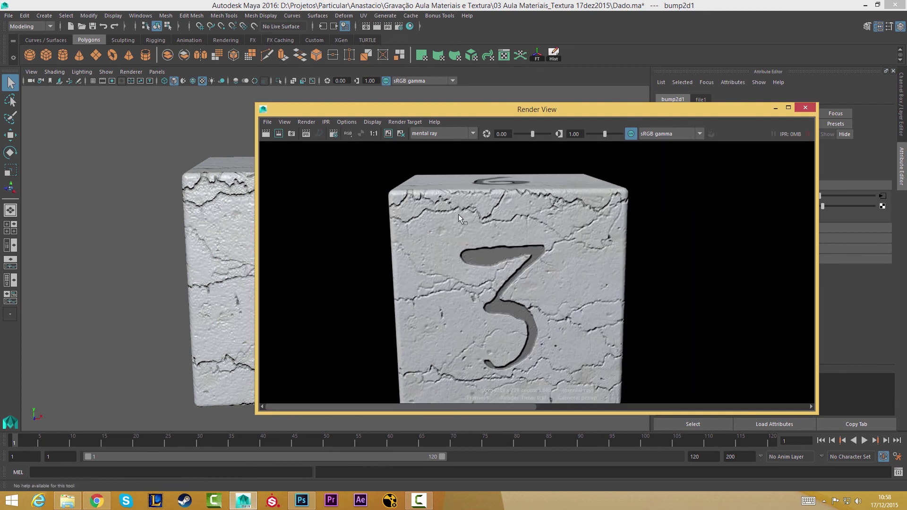
pyautogui.moveTo(459, 214); pyautogui.dragTo(467, 240)
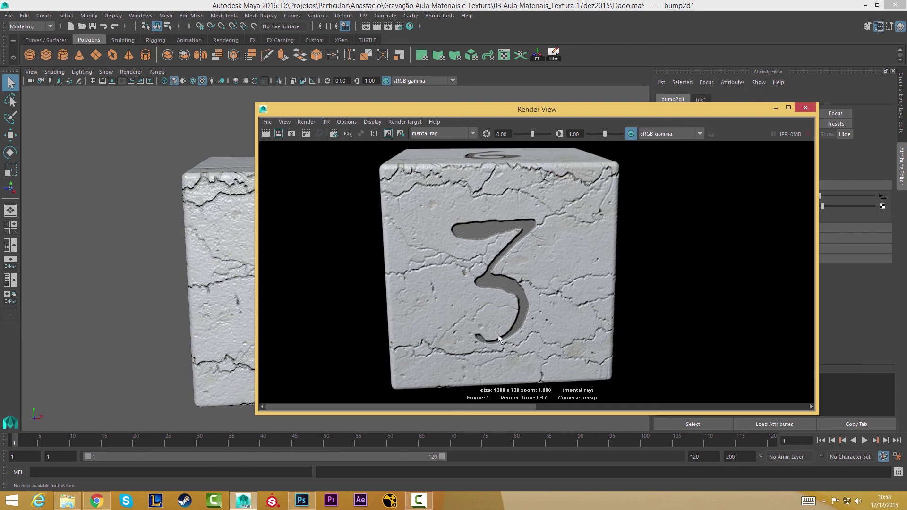
pyautogui.click(775, 109)
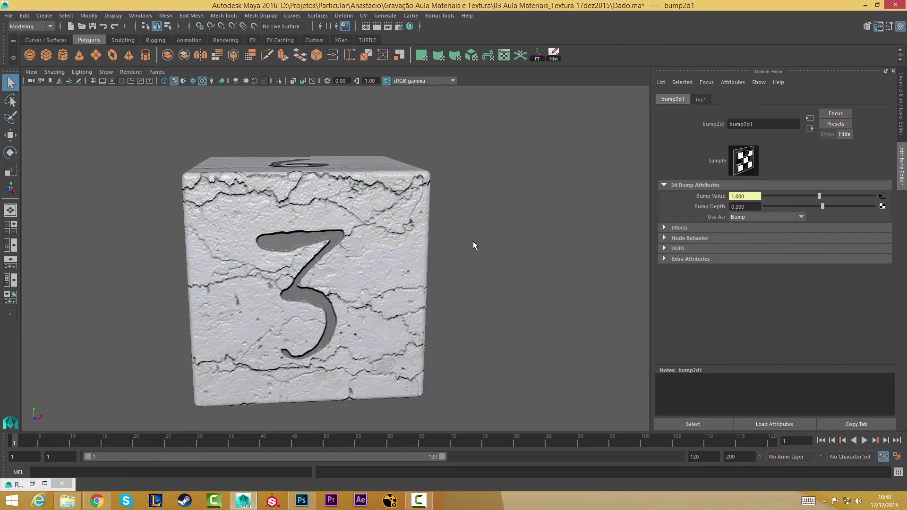
pyautogui.moveTo(427, 237)
pyautogui.mouseDown()
pyautogui.moveTo(387, 235)
pyautogui.moveTo(382, 257)
pyautogui.moveTo(443, 244)
pyautogui.moveTo(429, 223)
pyautogui.moveTo(355, 245)
pyautogui.mouseUp()
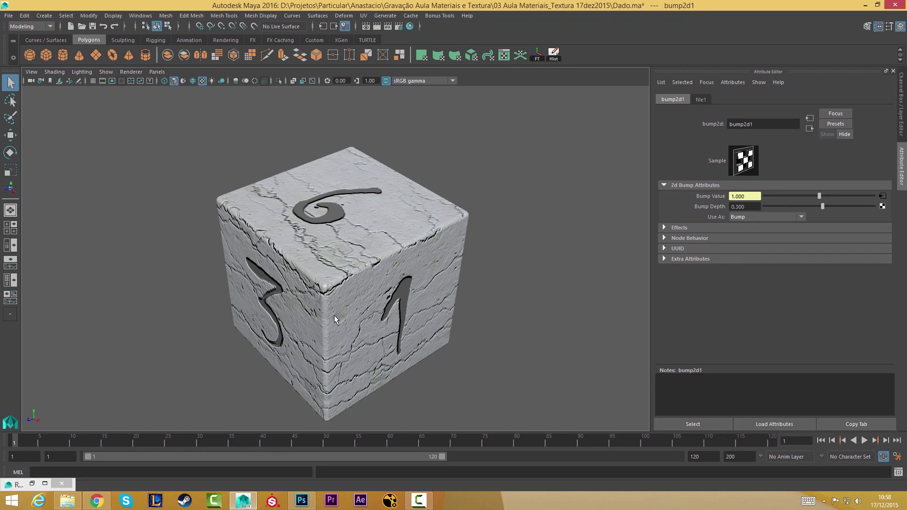
pyautogui.moveTo(334, 316)
pyautogui.mouseDown()
pyautogui.moveTo(319, 296)
pyautogui.moveTo(337, 269)
pyautogui.mouseUp()
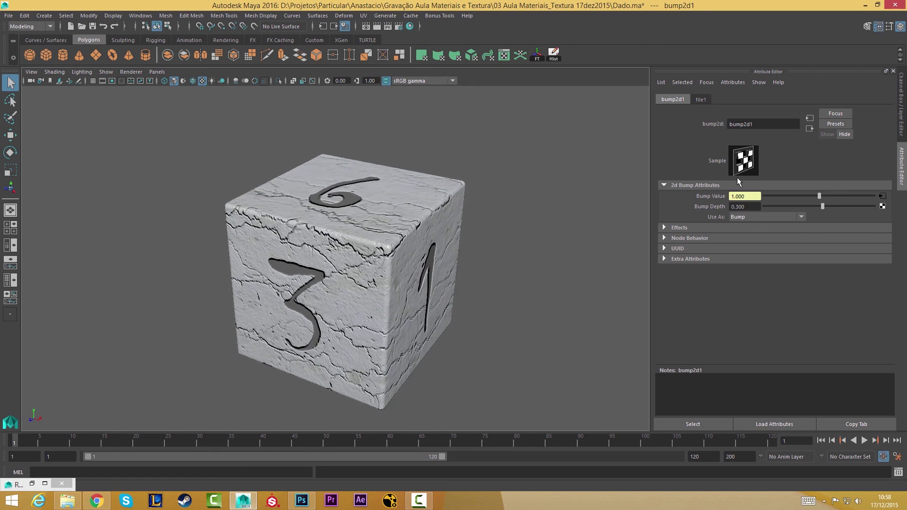
pyautogui.moveTo(376, 266)
pyautogui.mouseDown()
pyautogui.moveTo(418, 238)
pyautogui.moveTo(395, 243)
pyautogui.moveTo(390, 270)
pyautogui.moveTo(370, 276)
pyautogui.moveTo(346, 265)
pyautogui.moveTo(333, 237)
pyautogui.mouseUp()
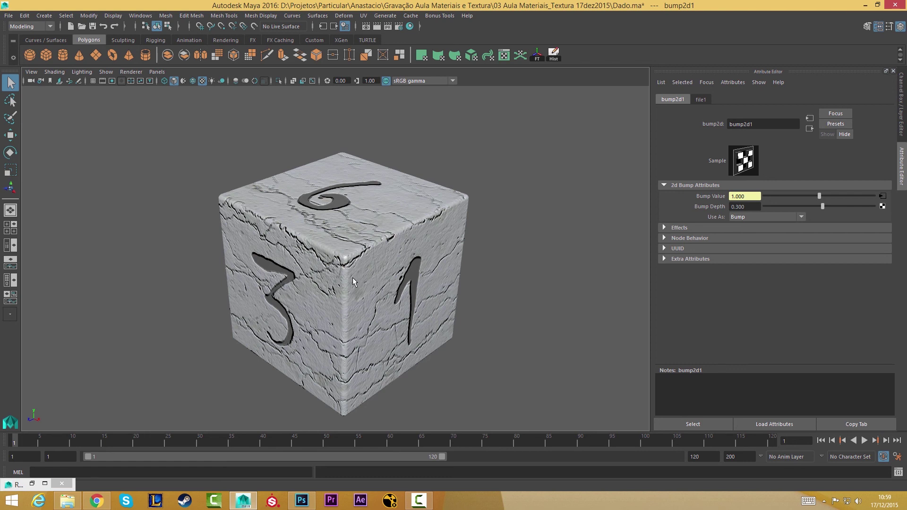
pyautogui.moveTo(352, 277); pyautogui.dragTo(387, 212)
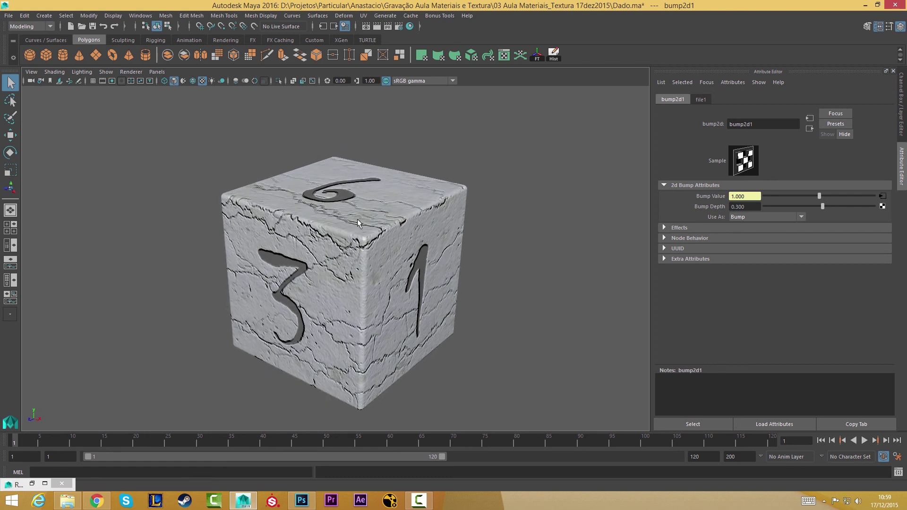
pyautogui.moveTo(326, 258)
pyautogui.mouseDown()
pyautogui.moveTo(327, 270)
pyautogui.moveTo(345, 257)
pyautogui.moveTo(365, 272)
pyautogui.moveTo(432, 251)
pyautogui.moveTo(324, 249)
pyautogui.moveTo(346, 321)
pyautogui.mouseUp()
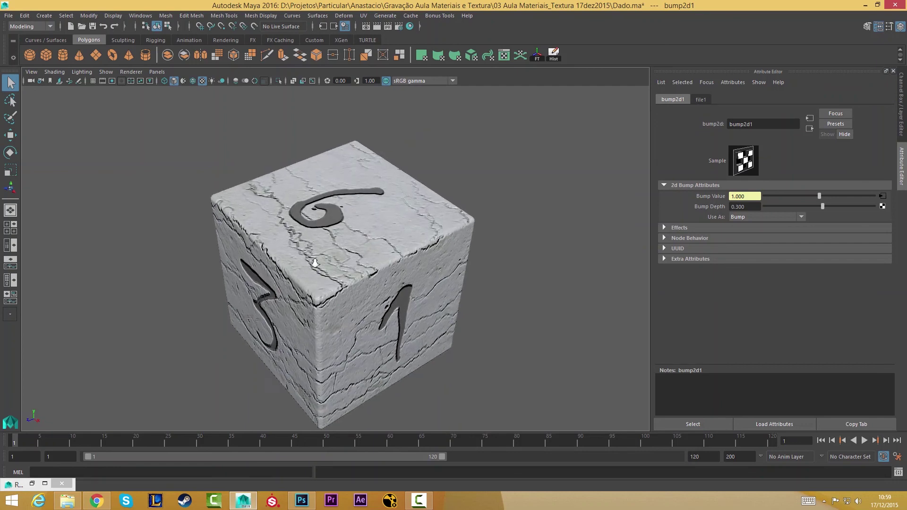
pyautogui.scroll(5, 346, 320)
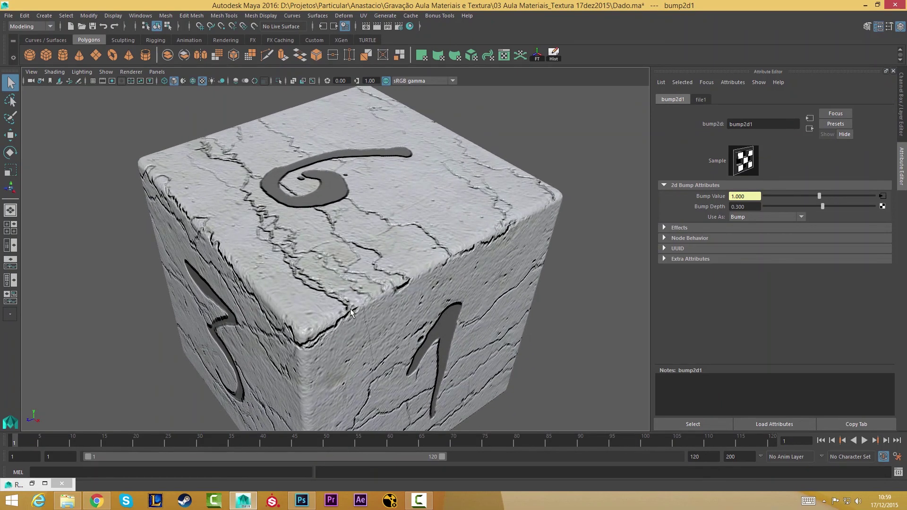
pyautogui.moveTo(353, 313); pyautogui.dragTo(337, 247)
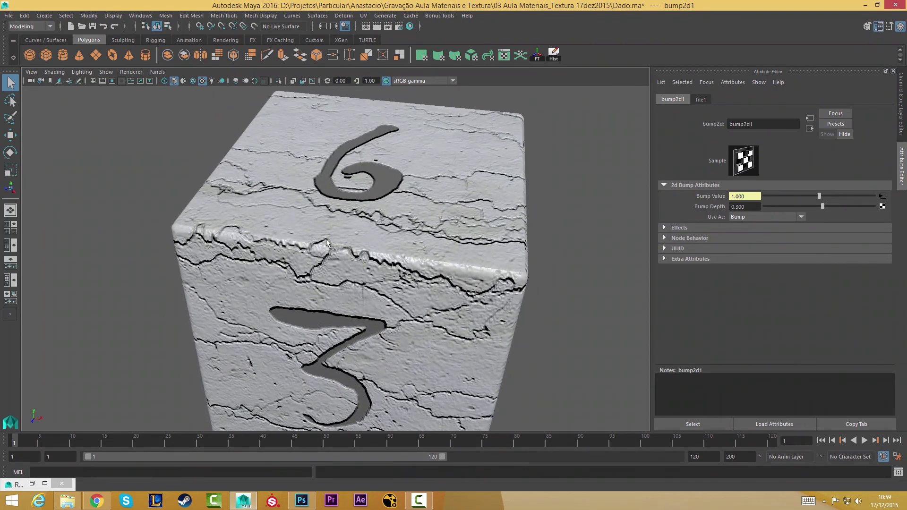
pyautogui.scroll(-3, 326, 264)
pyautogui.scroll(-2, 314, 286)
pyautogui.moveTo(314, 286)
pyautogui.mouseDown()
pyautogui.moveTo(310, 236)
pyautogui.moveTo(257, 296)
pyautogui.moveTo(391, 286)
pyautogui.moveTo(294, 291)
pyautogui.mouseUp()
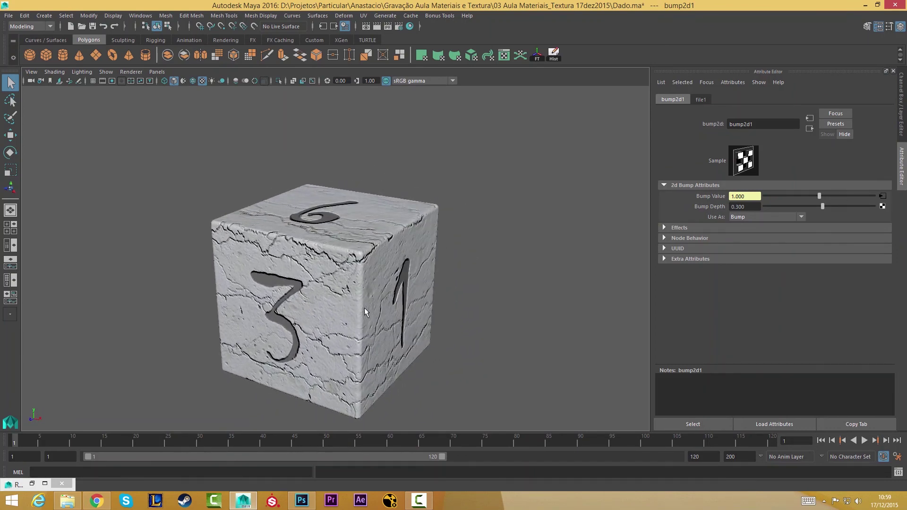
pyautogui.moveTo(378, 266)
pyautogui.mouseDown()
pyautogui.moveTo(349, 278)
pyautogui.moveTo(340, 256)
pyautogui.mouseUp()
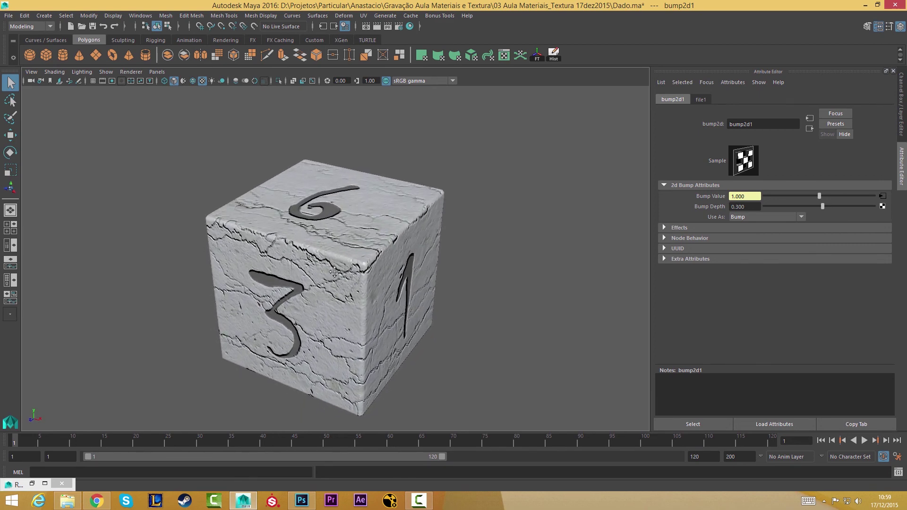
pyautogui.moveTo(340, 255); pyautogui.dragTo(359, 268)
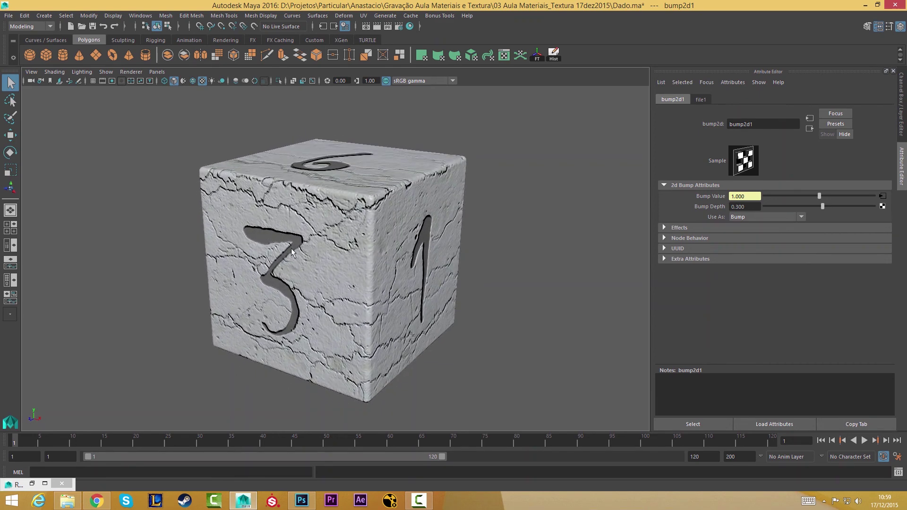